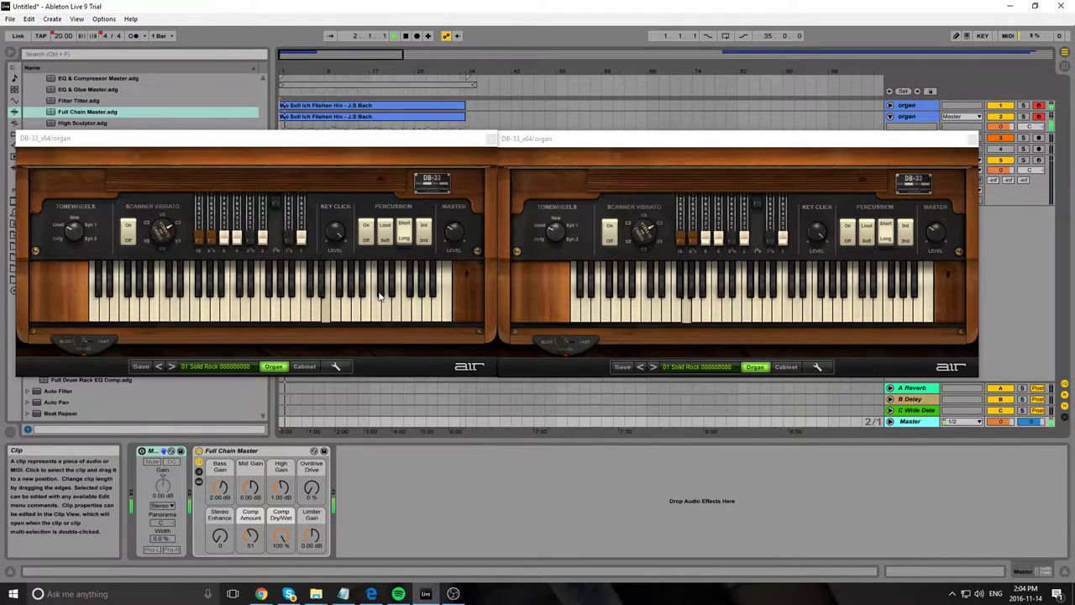
# Audition the next presets on both DB-33 organs, from 02 Jazz Perc and 03 Purple Drive up to 04 Fast Dark.
pyautogui.click(171, 366)
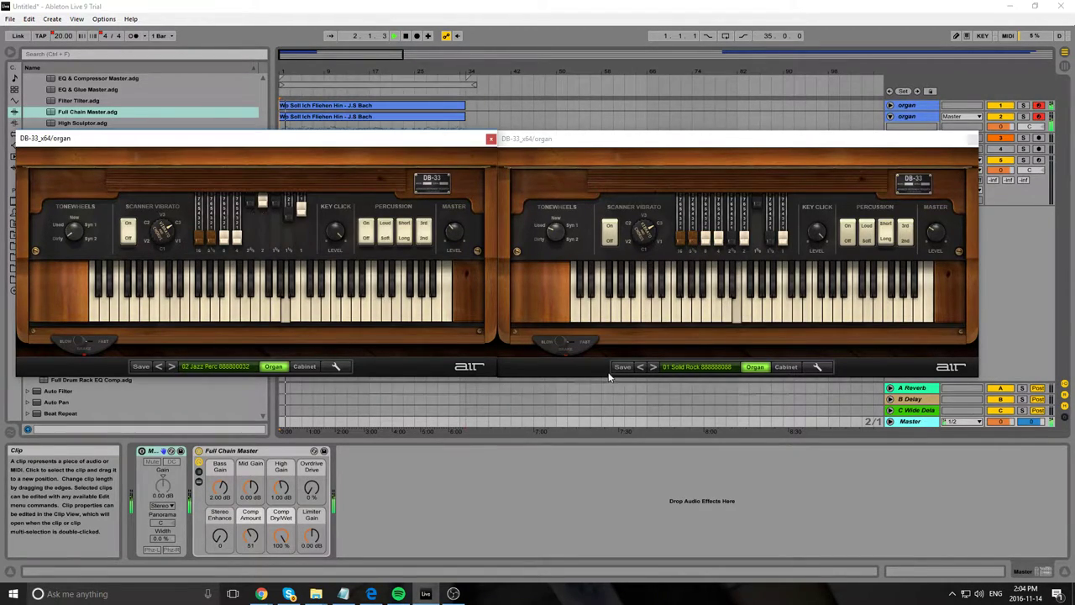
pyautogui.click(653, 367)
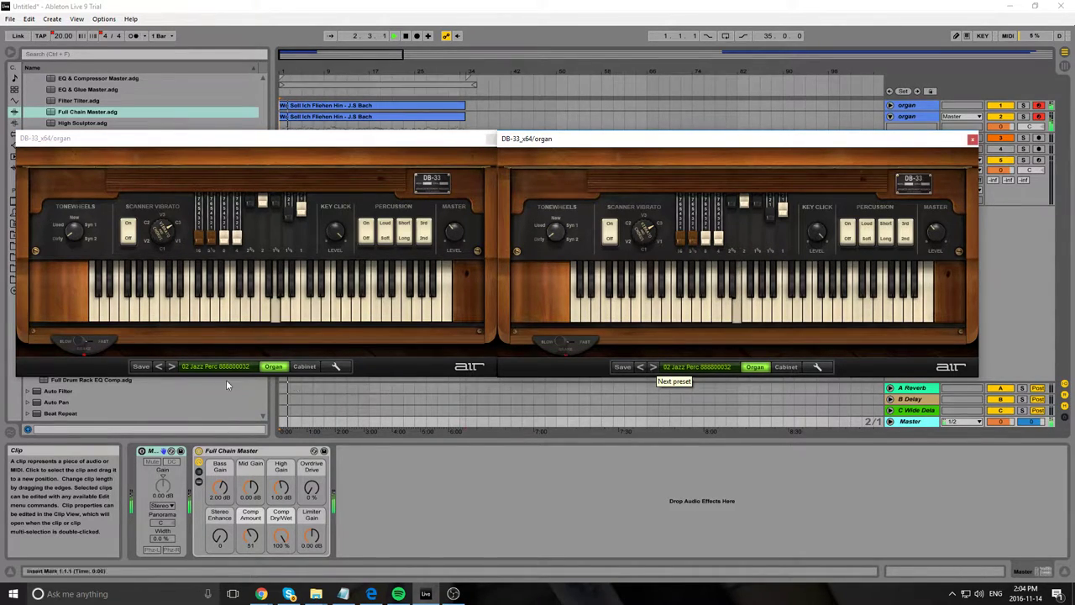
pyautogui.click(172, 366)
pyautogui.click(653, 366)
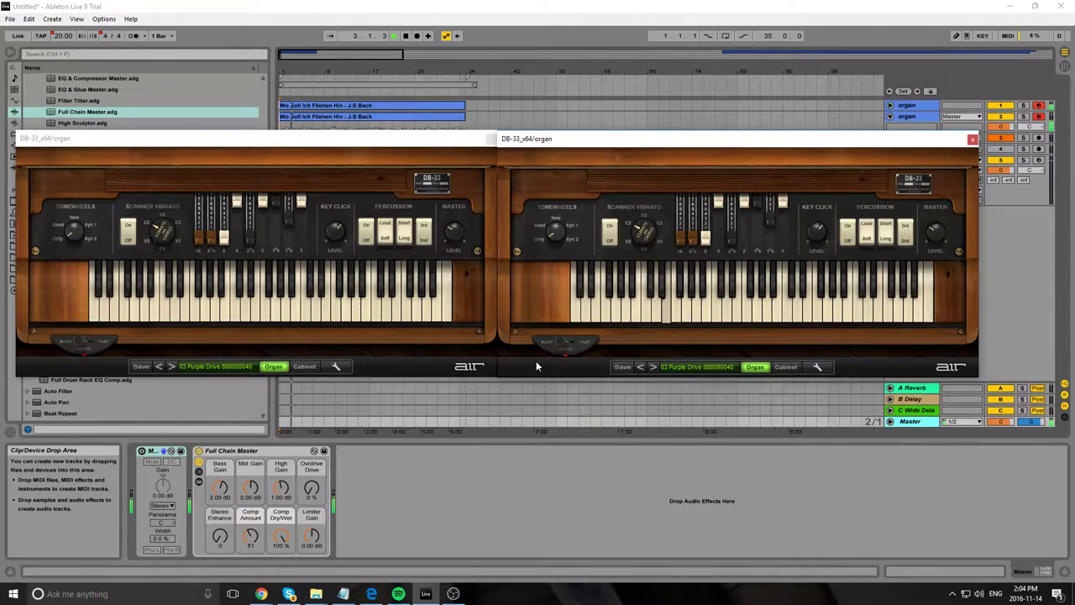
pyautogui.click(172, 367)
pyautogui.click(653, 367)
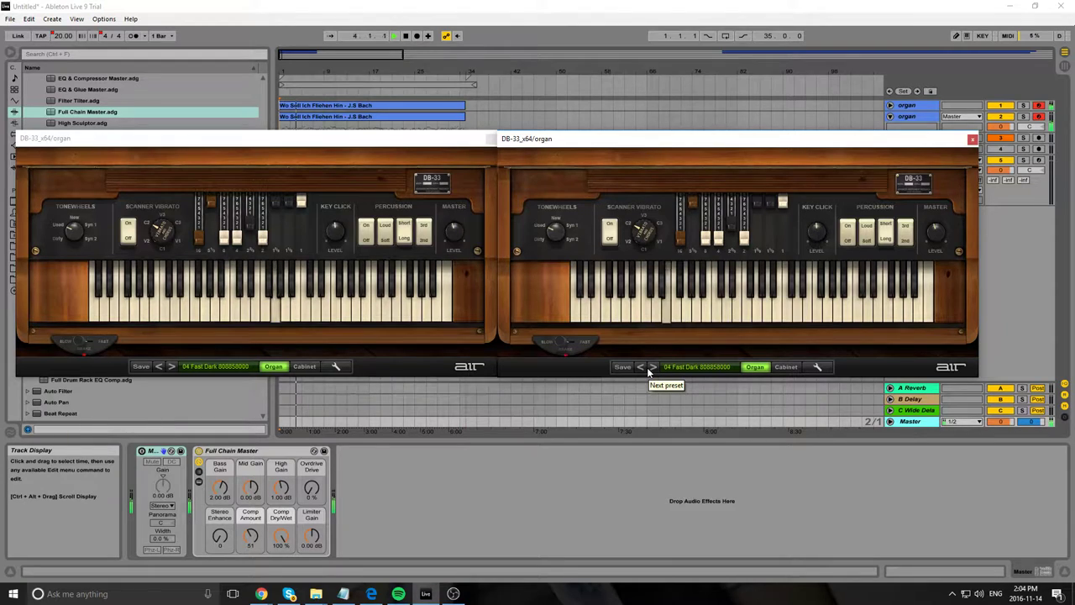
# Advance both DB-33 organs through 05 Full Jazz and 06 Sacral to the 07 Mint Cond preset.
pyautogui.click(171, 367)
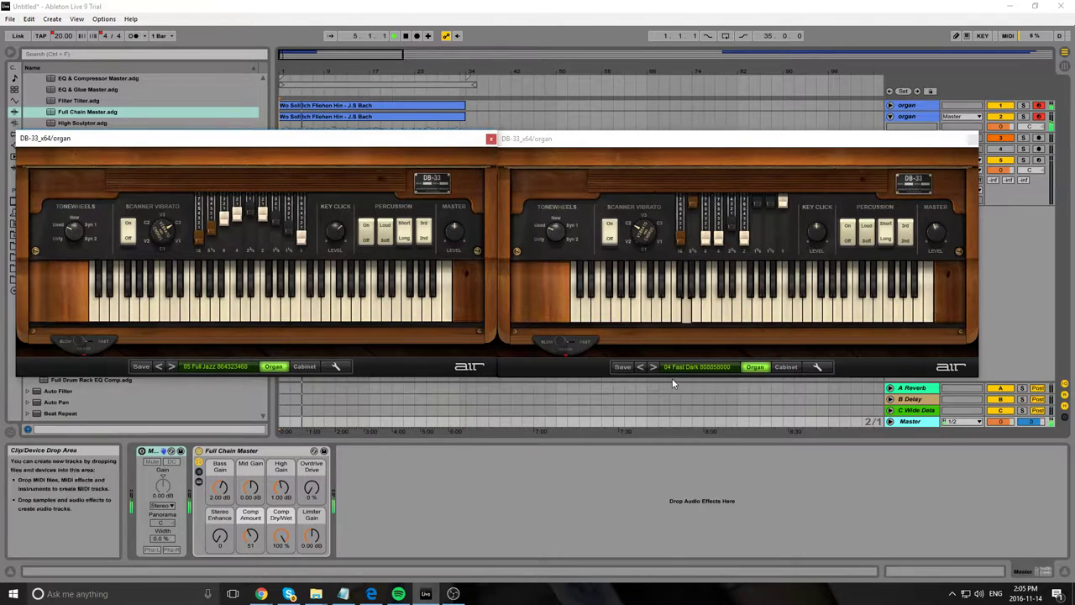
pyautogui.click(651, 367)
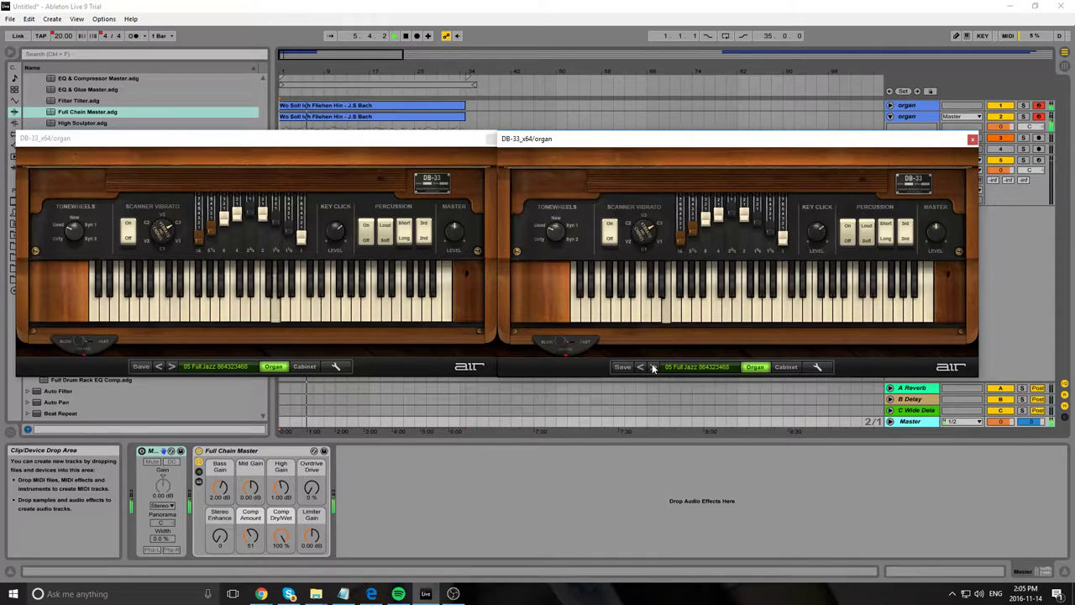
pyautogui.click(653, 368)
pyautogui.click(173, 367)
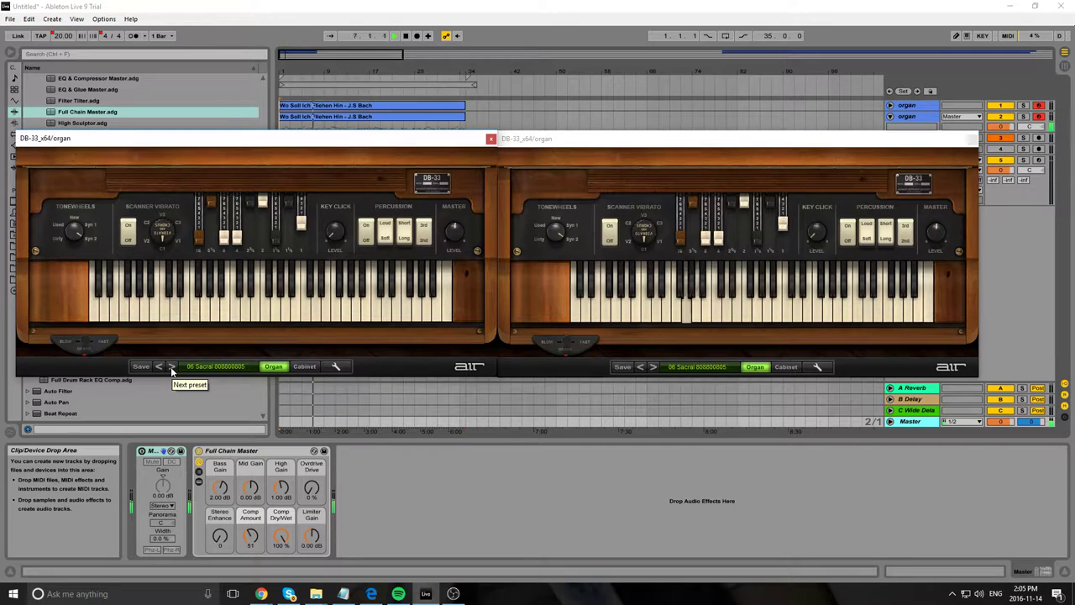
pyautogui.click(171, 366)
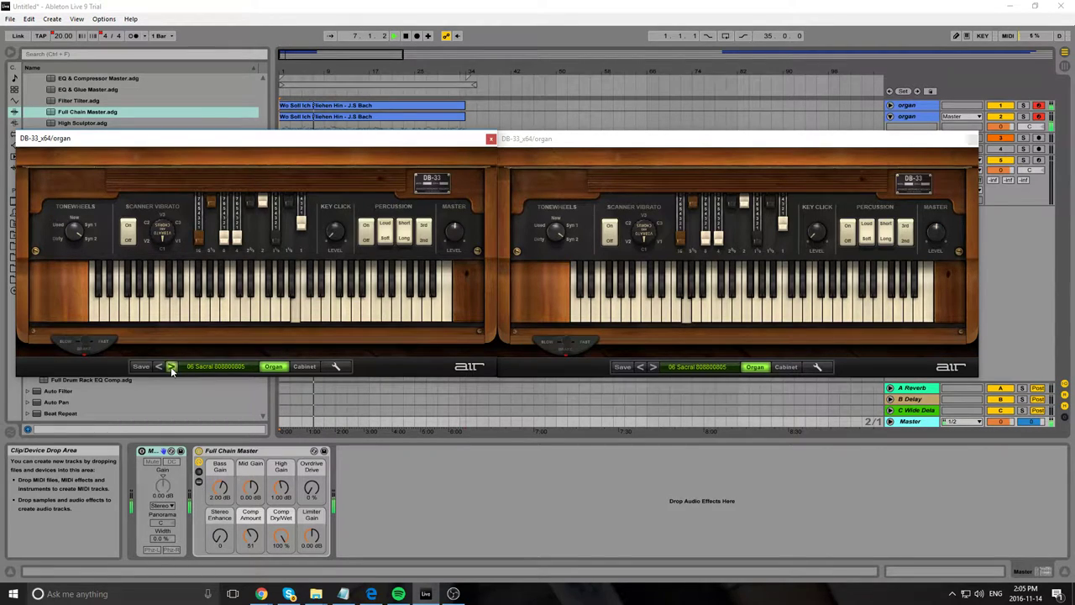
pyautogui.click(651, 367)
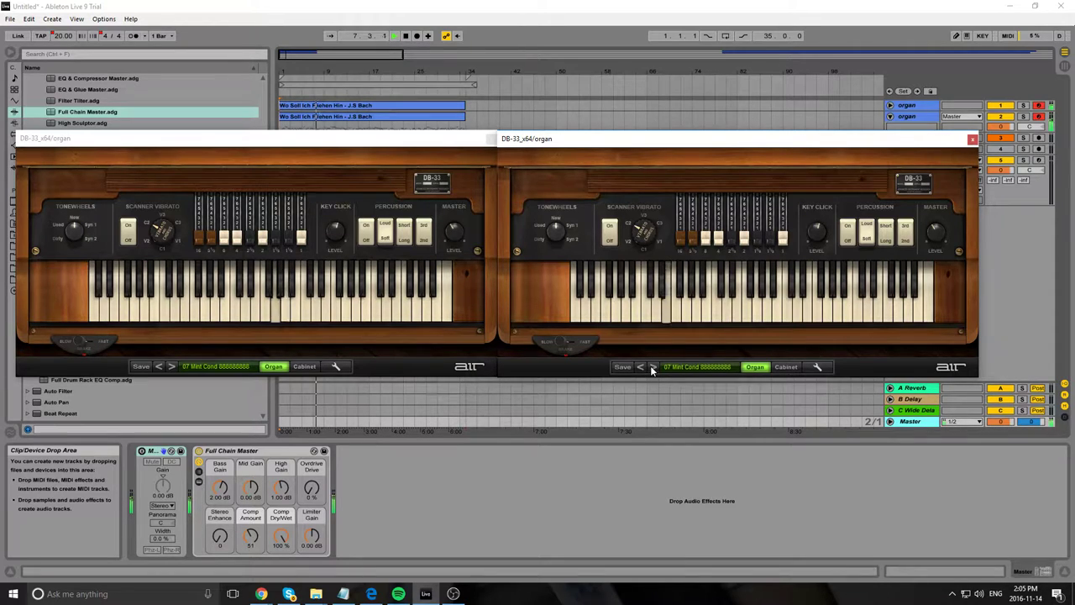
# Advance both DB-33 organs through 08 Open Doors and 09 Jimmy Click to the 10 Old Monster preset.
pyautogui.click(652, 367)
pyautogui.click(173, 367)
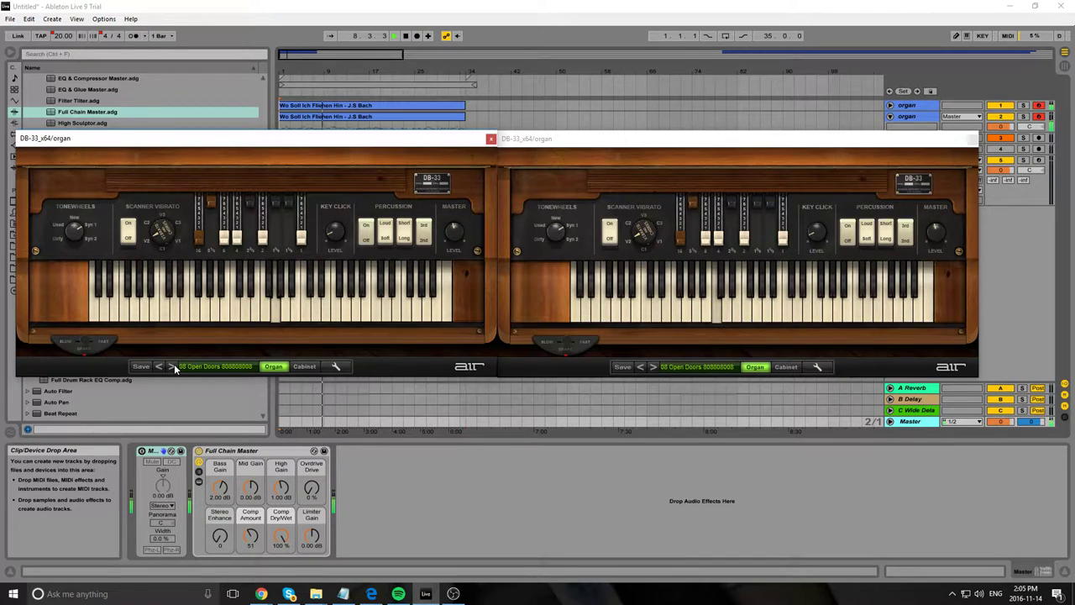
pyautogui.click(172, 367)
pyautogui.click(653, 367)
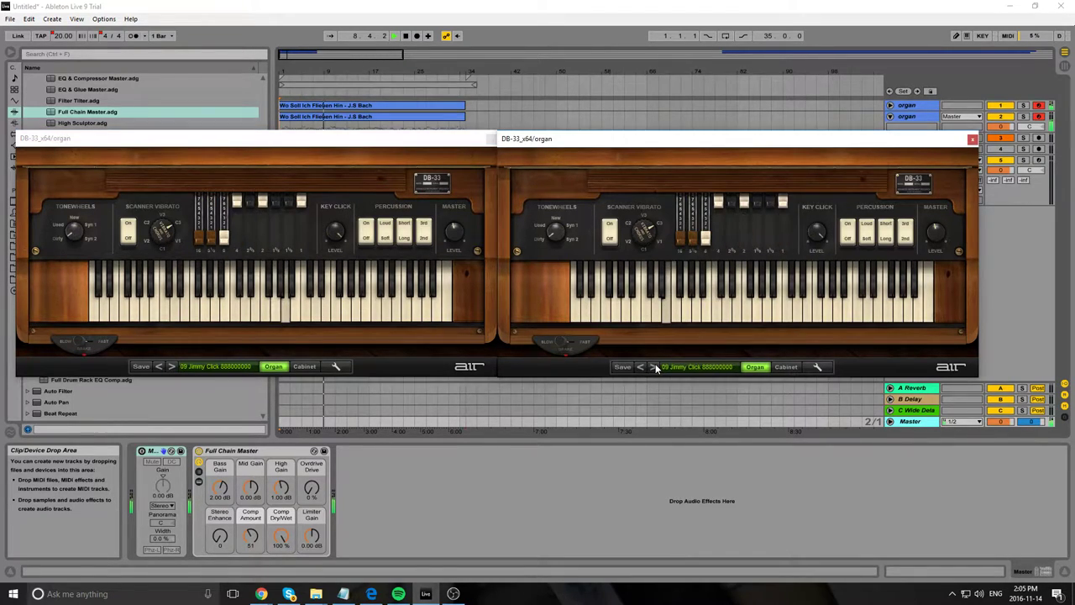
pyautogui.click(654, 367)
pyautogui.click(169, 365)
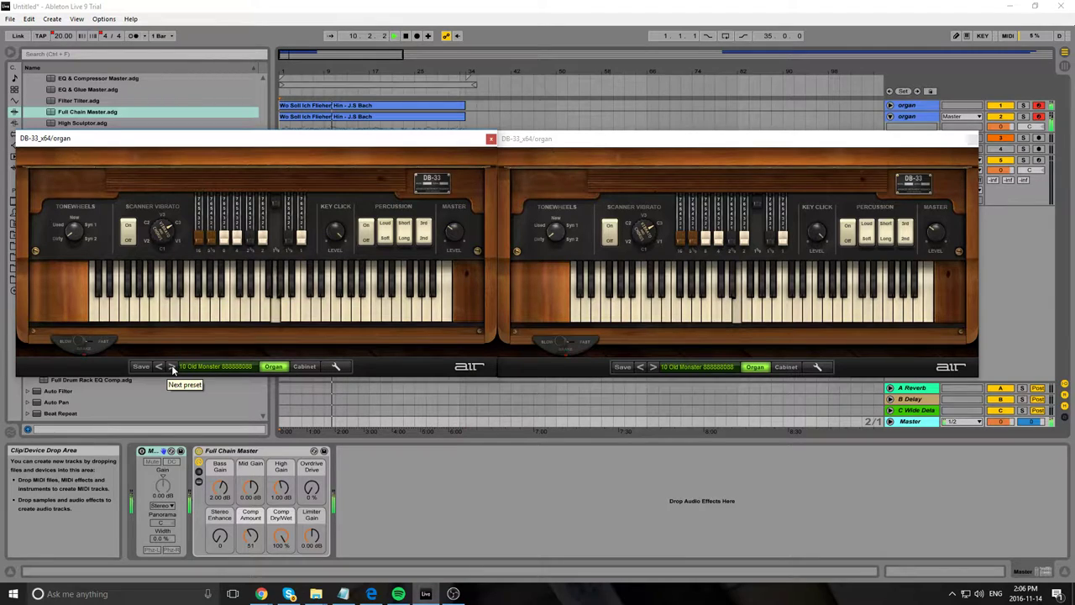
# Move both DB-33 organs on to 01 3rd Perc and 02 3rd Perc NV in the Full preset category.
pyautogui.click(172, 367)
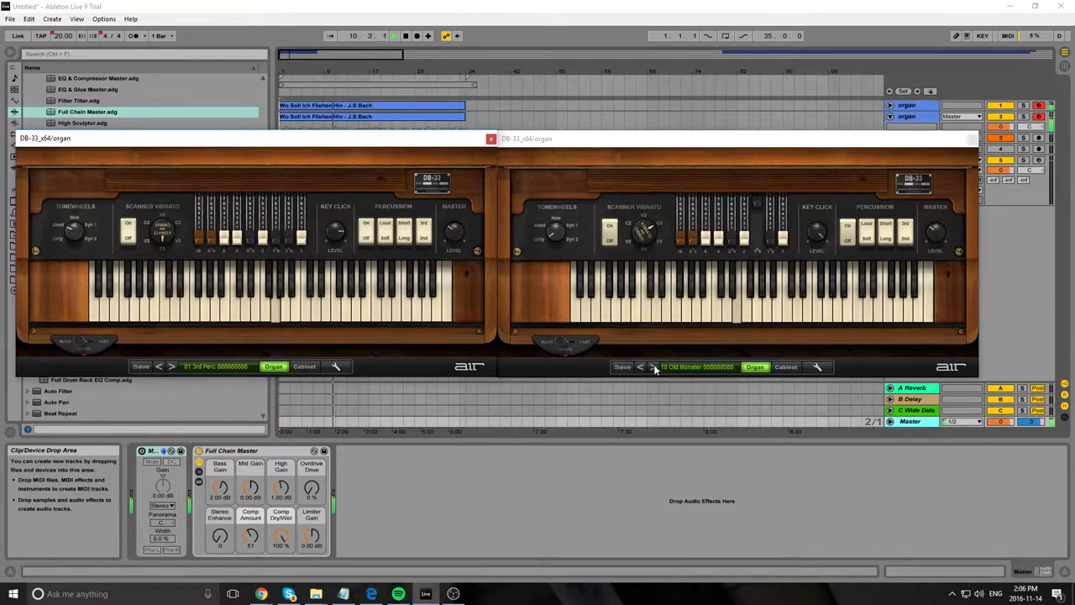
pyautogui.click(654, 368)
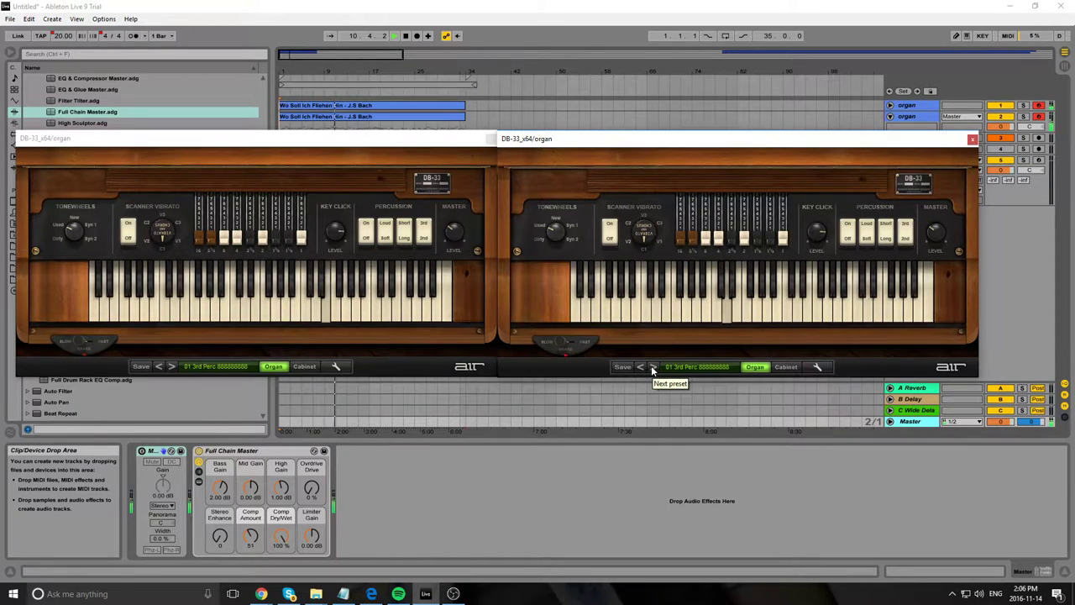
pyautogui.click(653, 367)
pyautogui.click(171, 366)
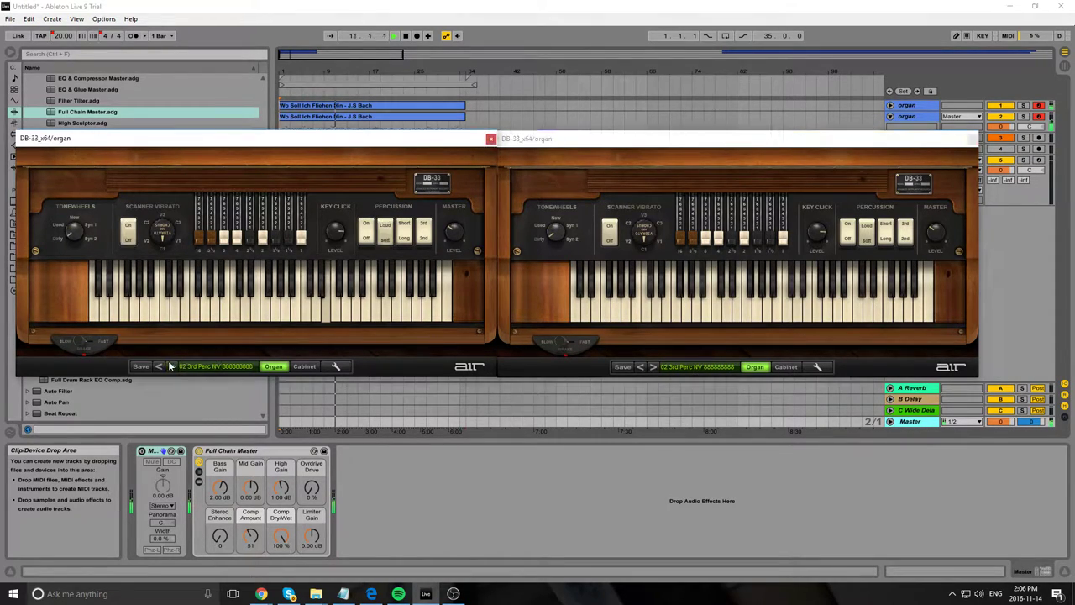
# Load the 03 Belly preset from the Full category on both DB-33 organs.
pyautogui.click(202, 368)
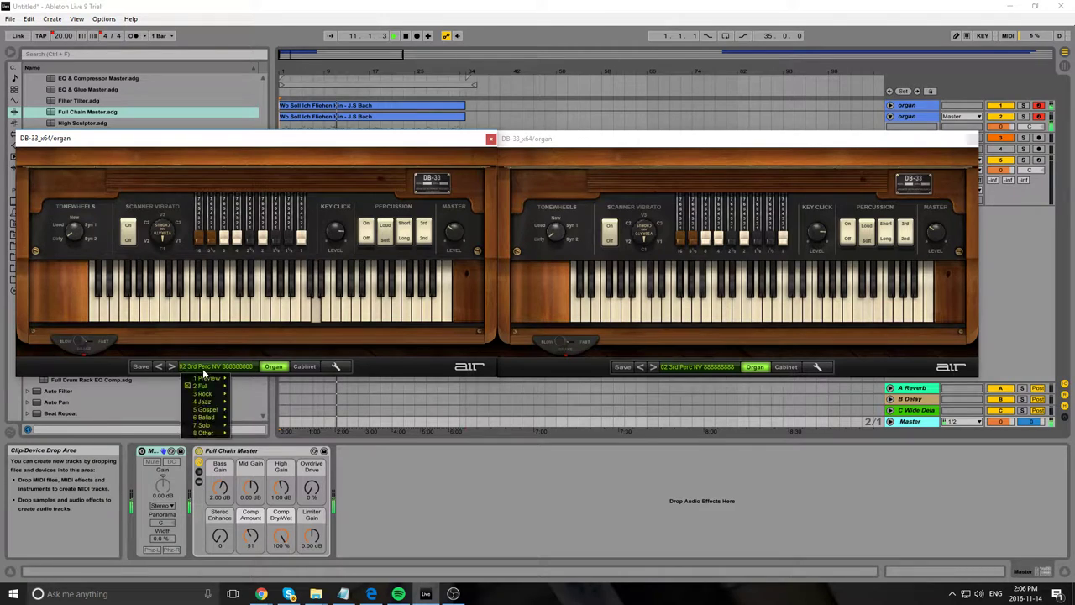
pyautogui.moveTo(203, 386)
pyautogui.click(274, 404)
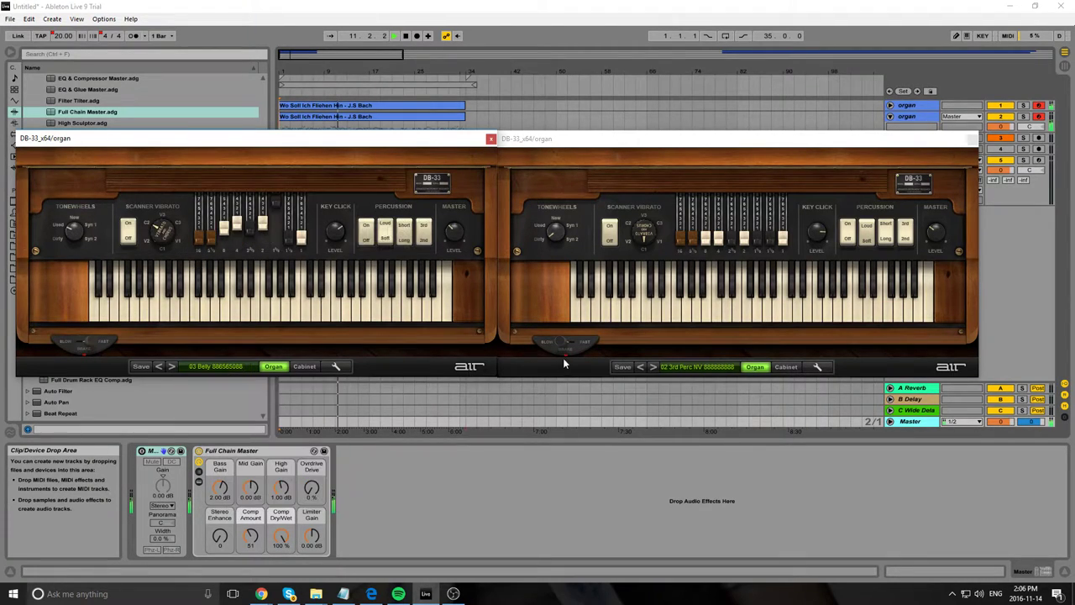
pyautogui.click(677, 367)
pyautogui.moveTo(685, 387)
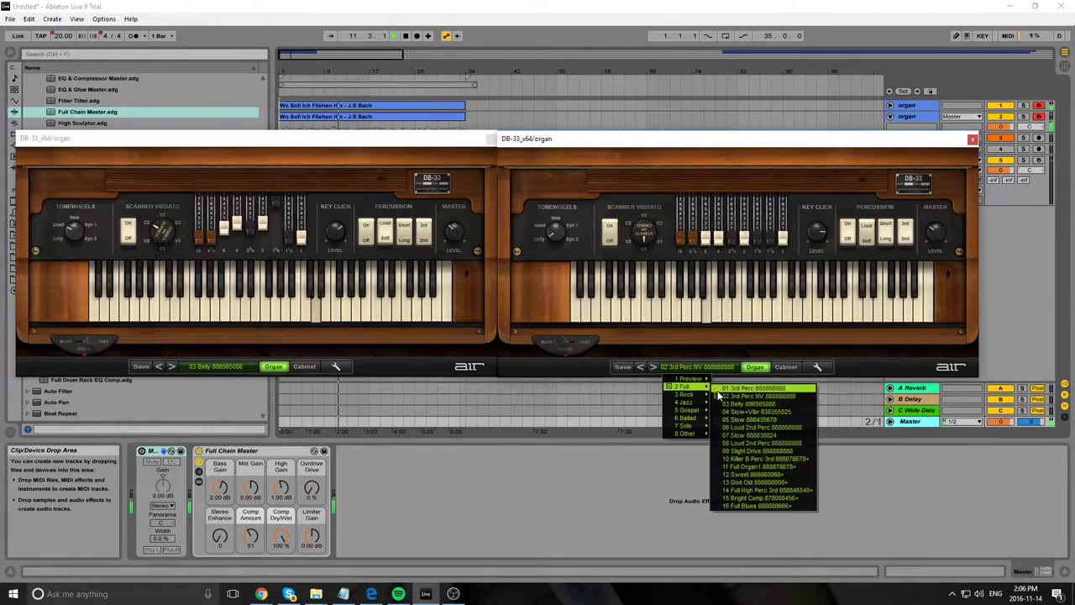
pyautogui.click(730, 403)
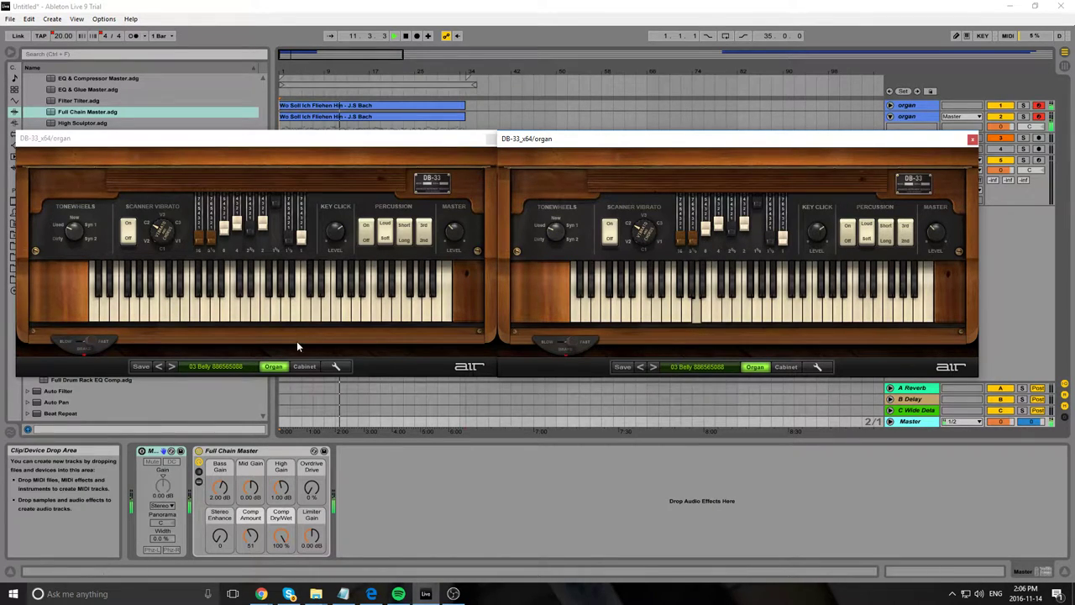
# Advance both DB-33 organs through 04 Slow+Vibr and 05 Slow to the sixth Full preset, Loud 2nd Perc.
pyautogui.click(172, 366)
pyautogui.click(653, 367)
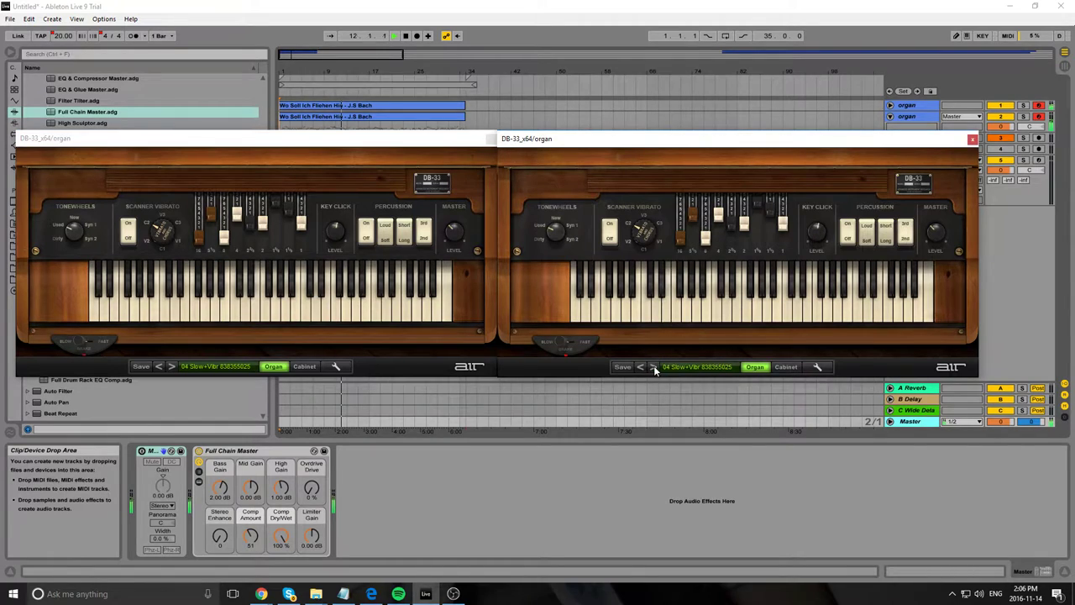
pyautogui.click(654, 367)
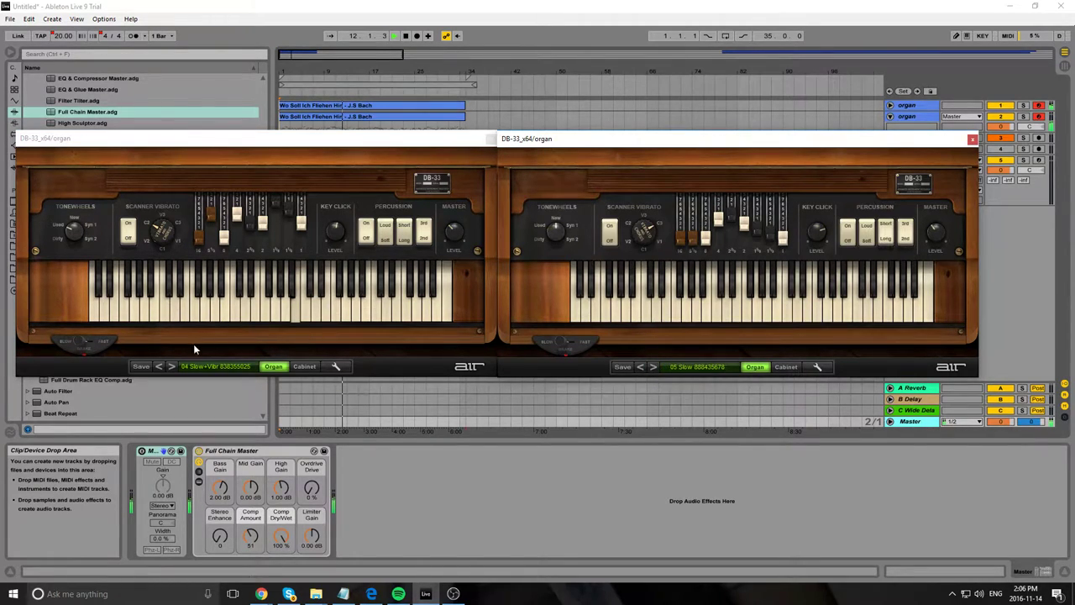
pyautogui.click(171, 367)
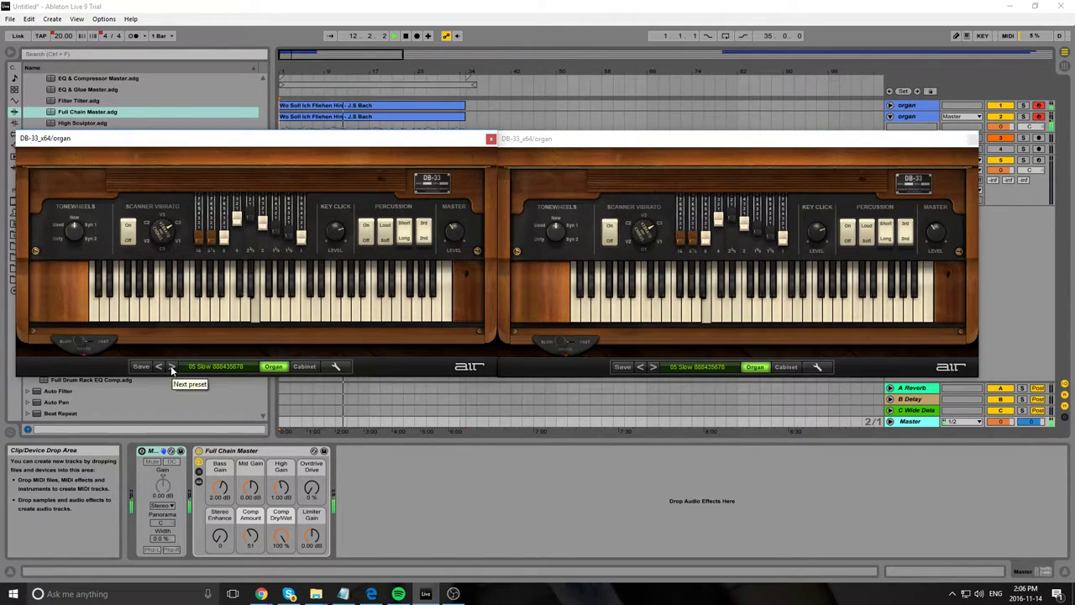
pyautogui.click(170, 367)
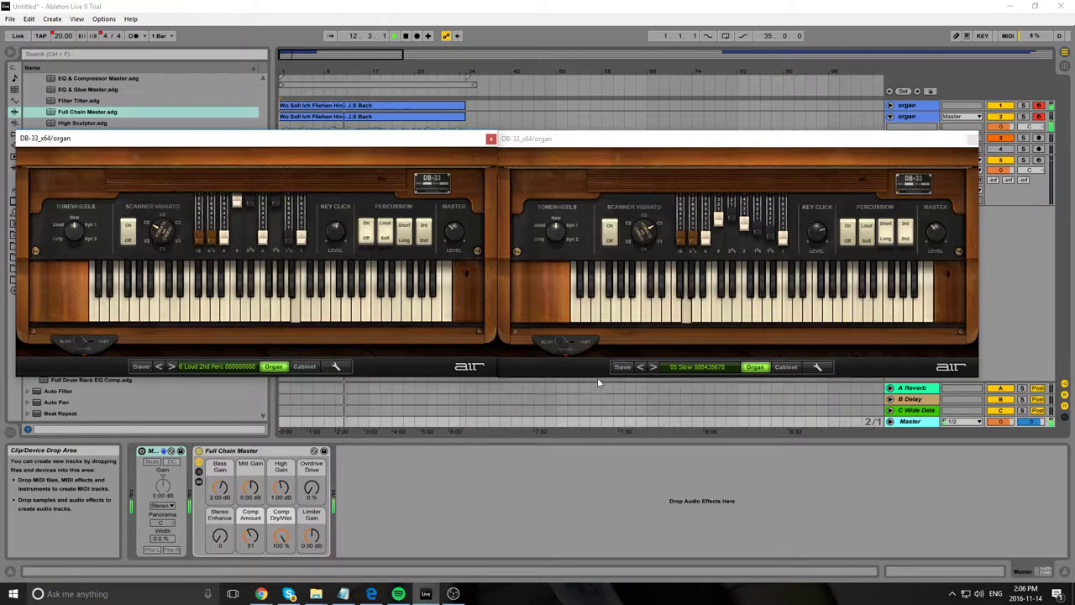
pyautogui.click(652, 367)
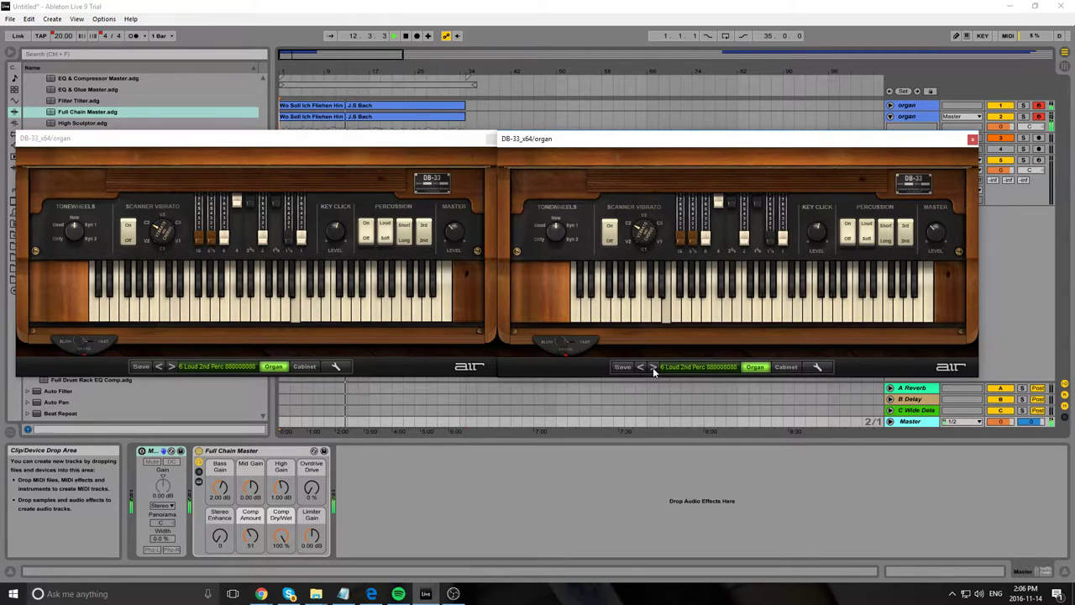
# Advance both DB-33 organs through 07 Slow to the eighth Full preset, Loud 2nd Perc.
pyautogui.click(652, 367)
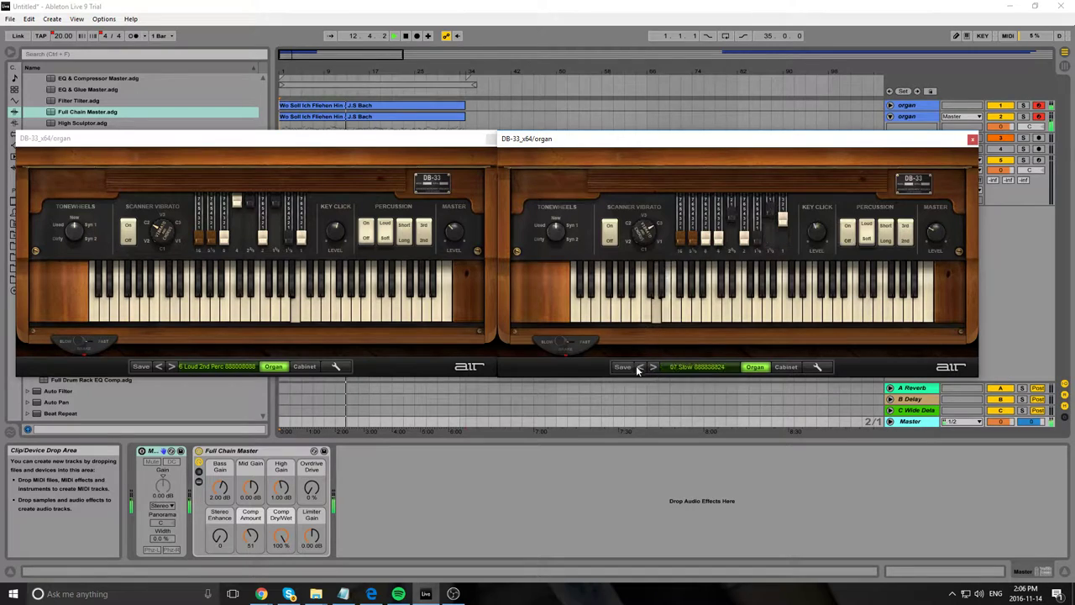
pyautogui.click(172, 367)
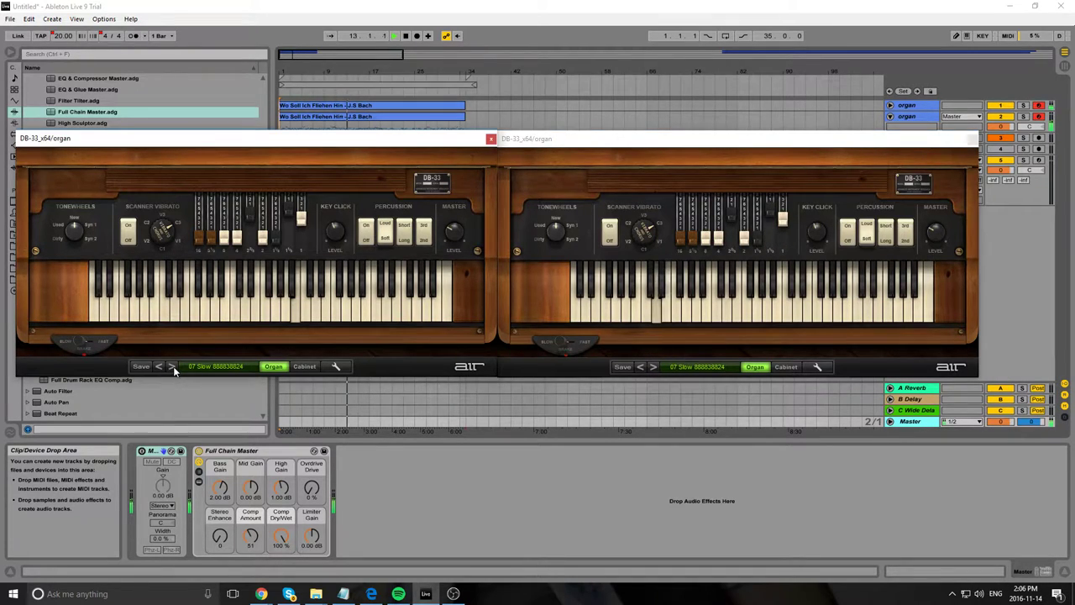
pyautogui.click(171, 367)
pyautogui.click(654, 367)
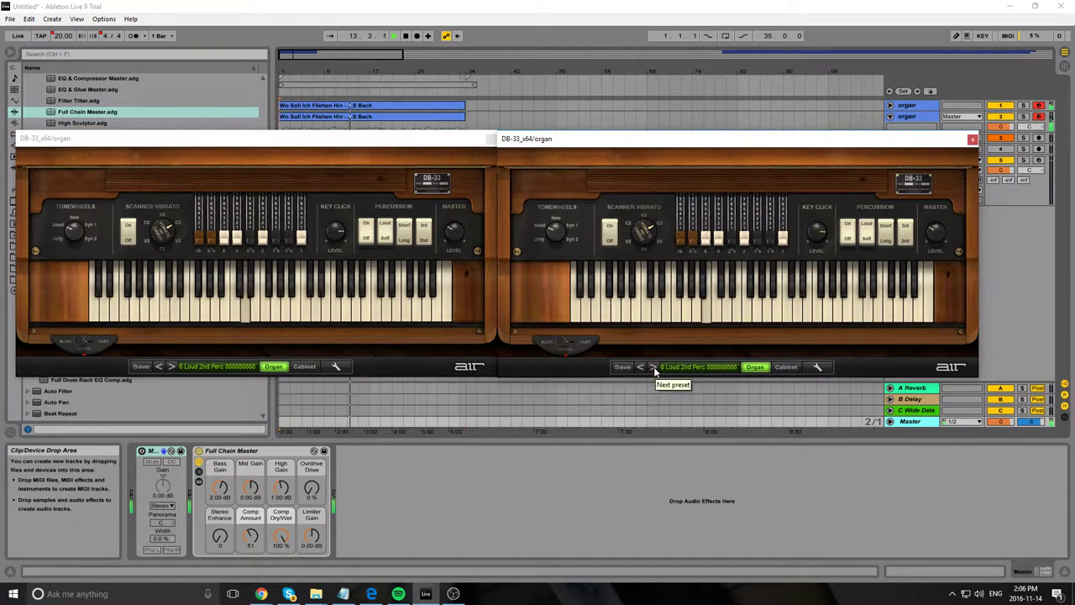
# Advance both DB-33 organs past 09 Slight Drive and Killer B Perc 3rd to the 11 Full Organ1 preset.
pyautogui.click(653, 366)
pyautogui.click(171, 367)
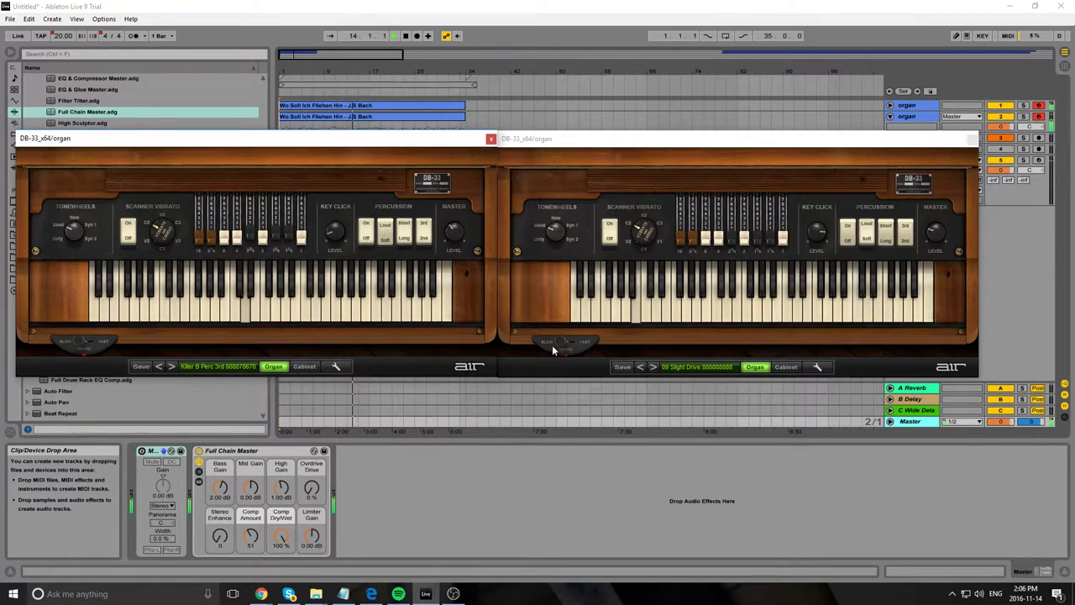
pyautogui.click(652, 367)
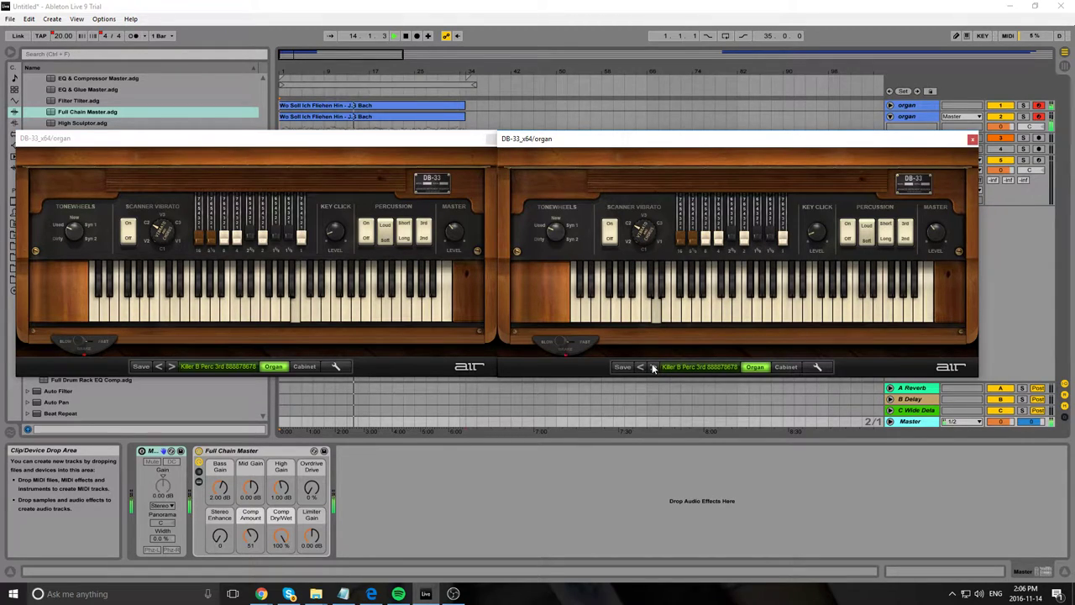
pyautogui.click(653, 367)
pyautogui.click(172, 367)
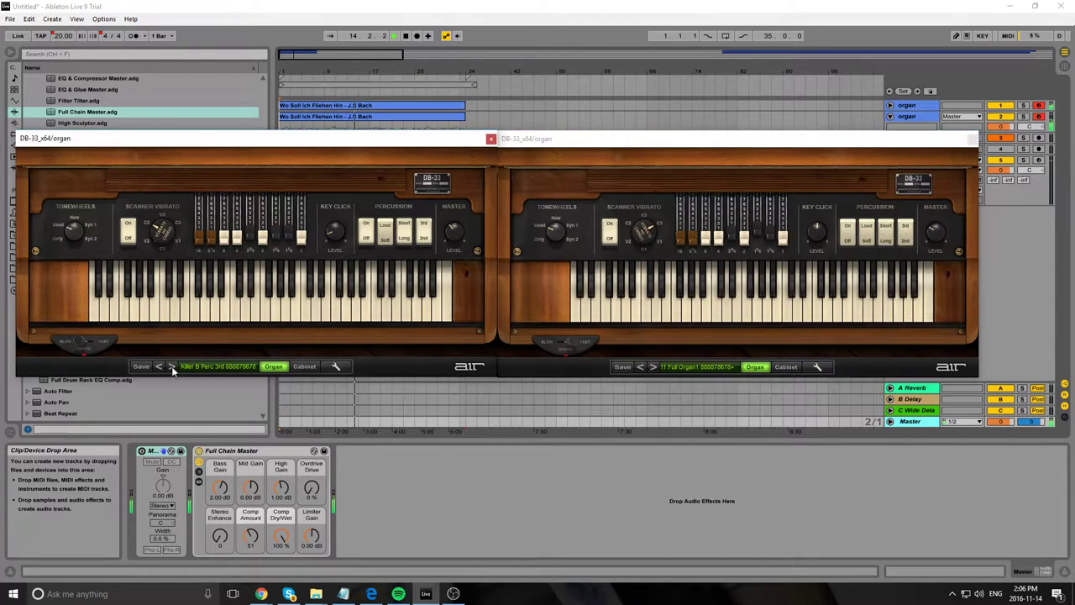
pyautogui.click(171, 367)
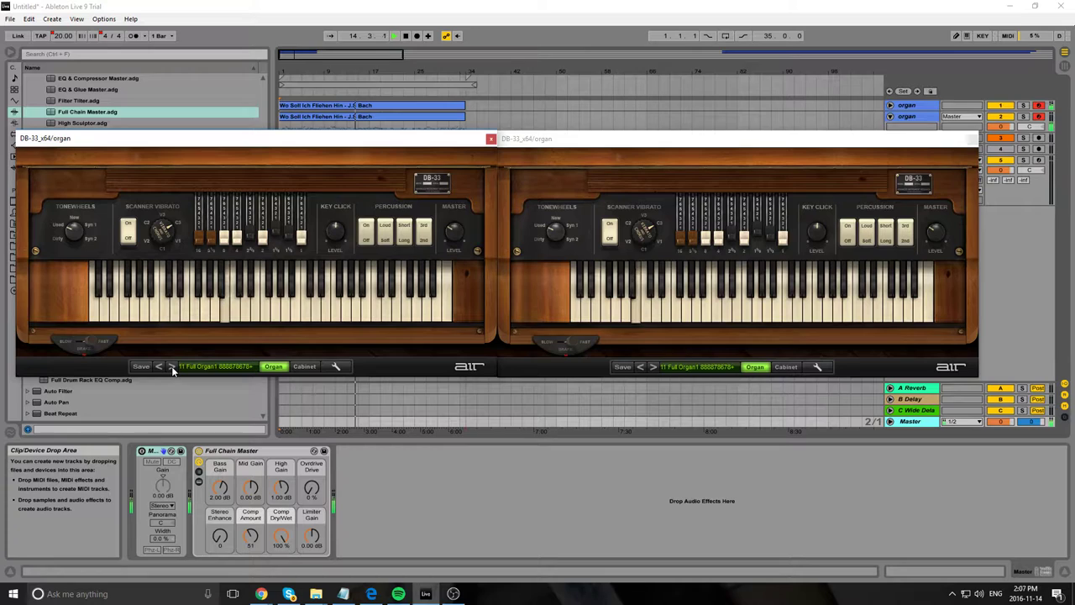
pyautogui.click(978, 37)
pyautogui.click(981, 36)
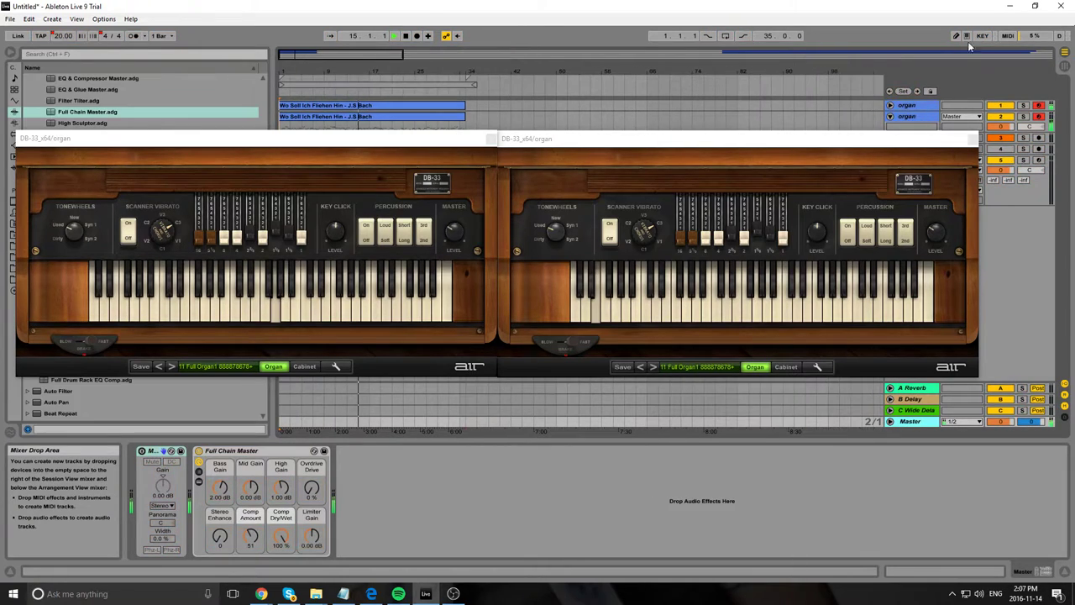
# Advance both DB-33 organs through 12 Sweet to the 13 God Old preset.
pyautogui.click(171, 366)
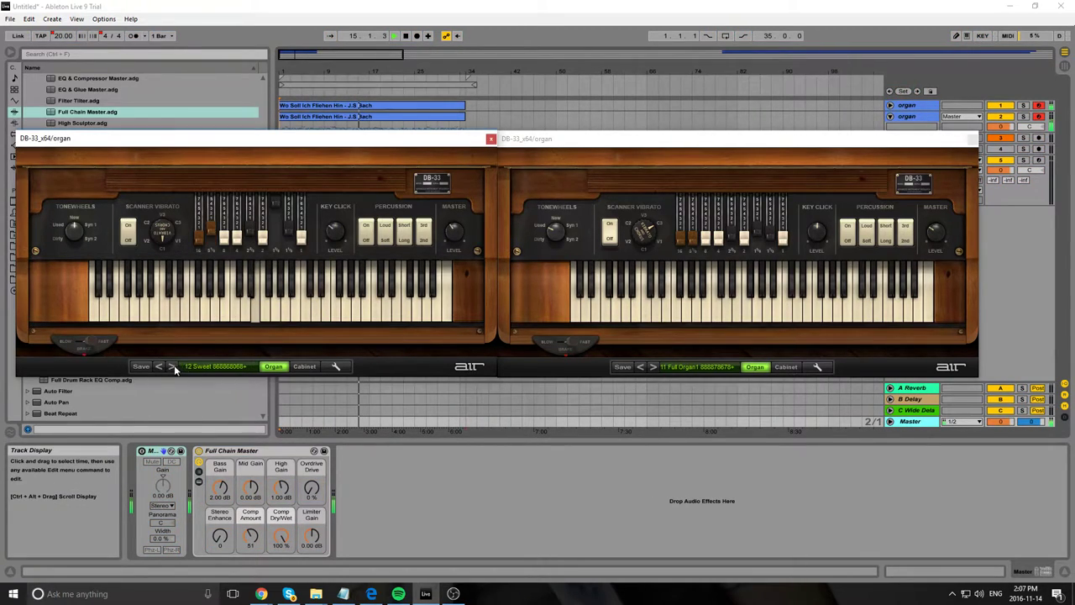
pyautogui.click(653, 367)
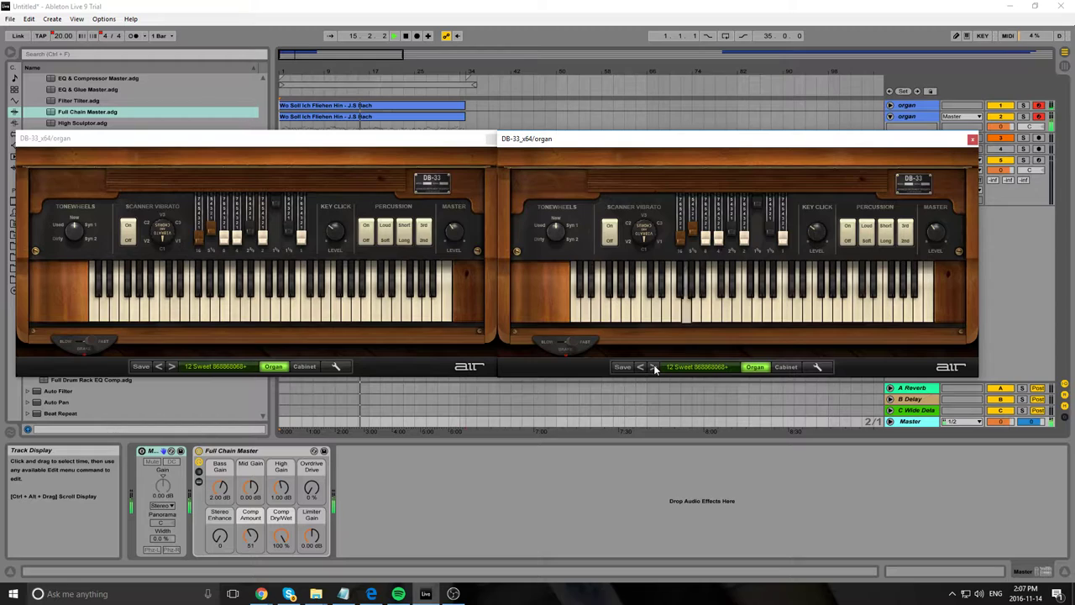
pyautogui.click(654, 368)
pyautogui.click(172, 367)
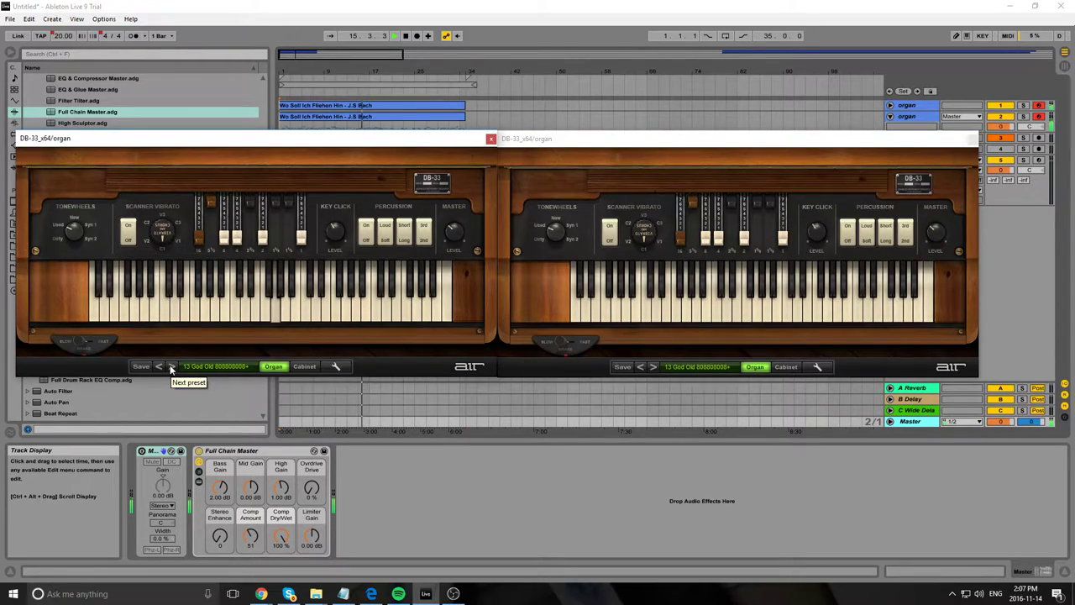
# Advance both DB-33 organs through Full High Perc 3rd and 15 Bright Comp to the 16 Full Blues preset.
pyautogui.click(171, 367)
pyautogui.click(655, 367)
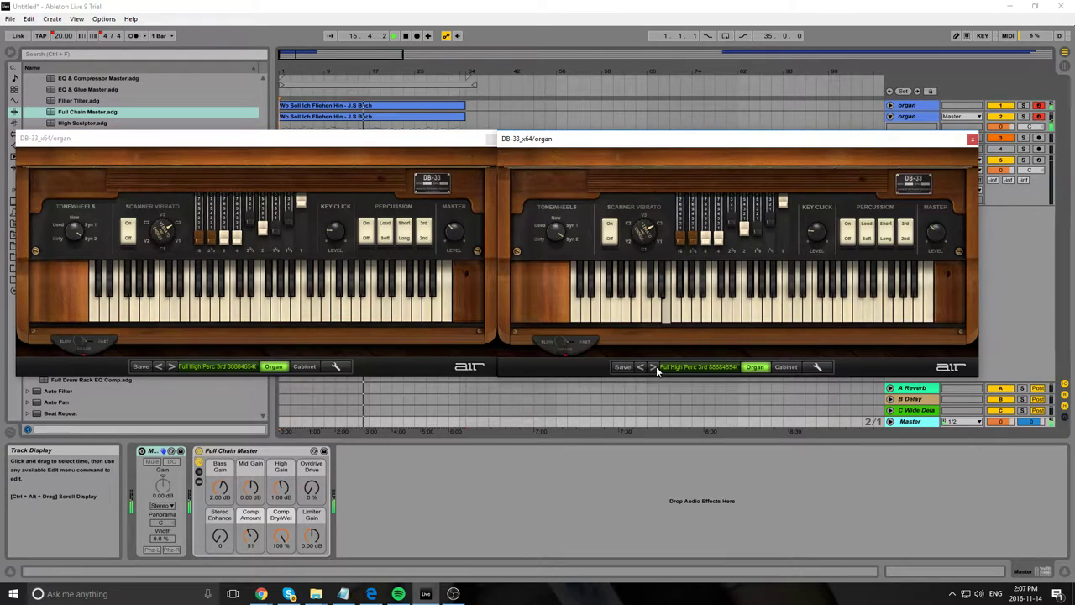
pyautogui.click(654, 367)
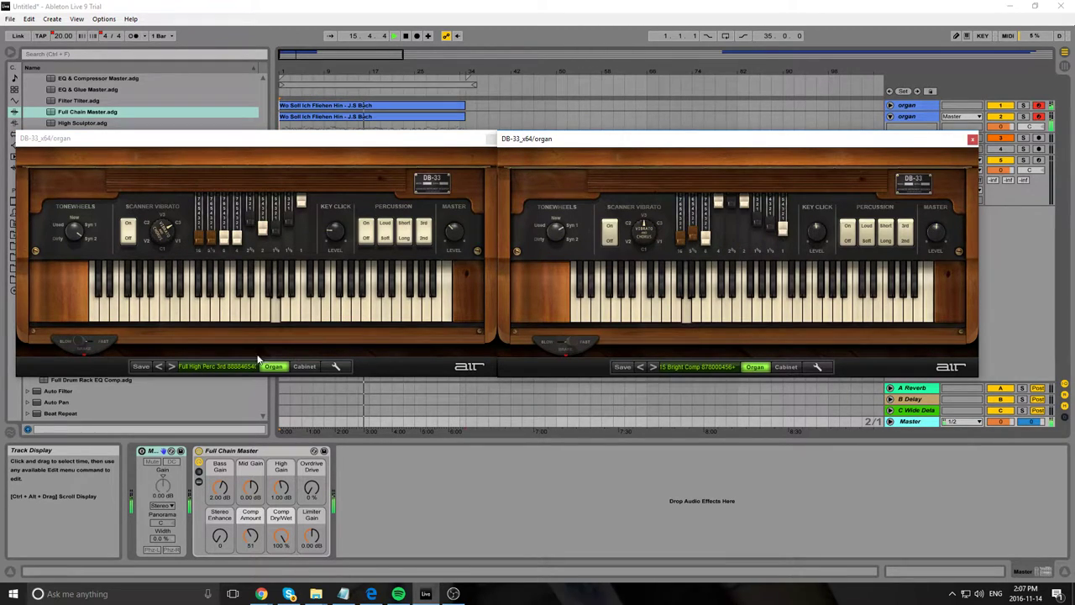
pyautogui.click(171, 367)
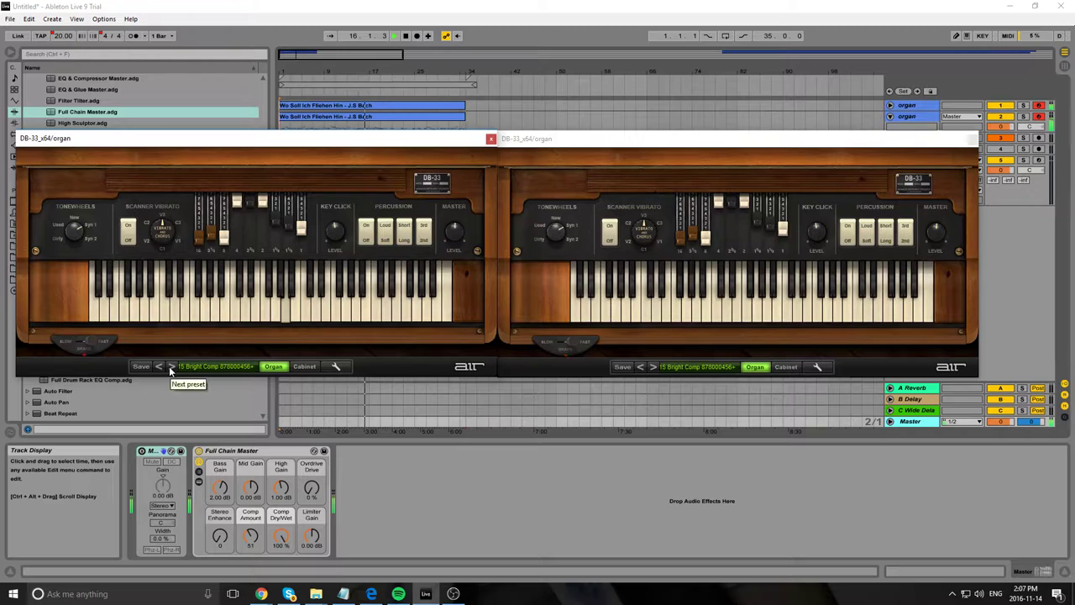
pyautogui.click(171, 367)
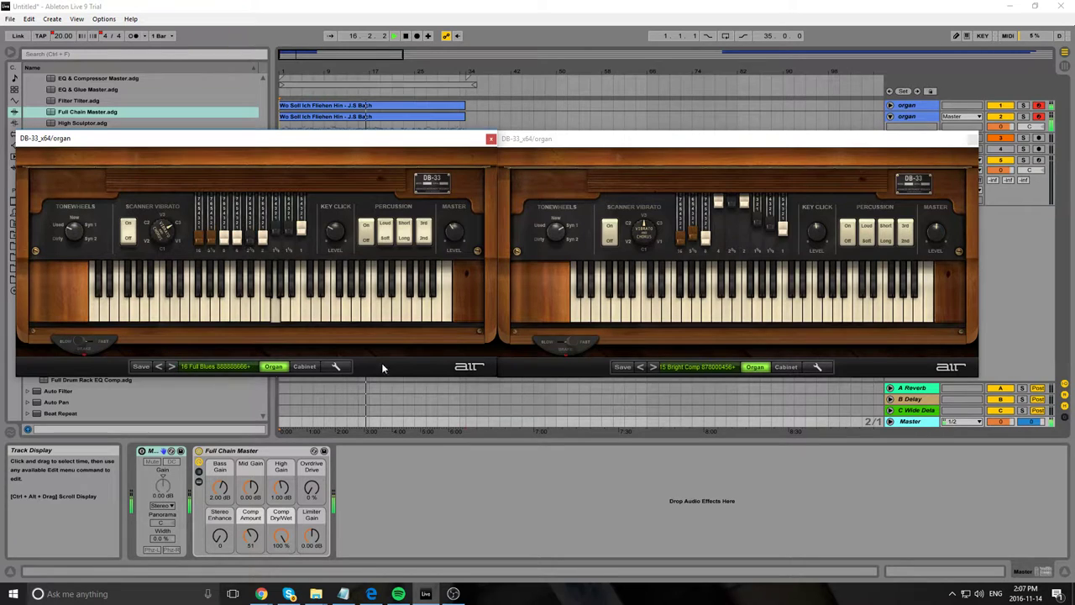
pyautogui.click(652, 367)
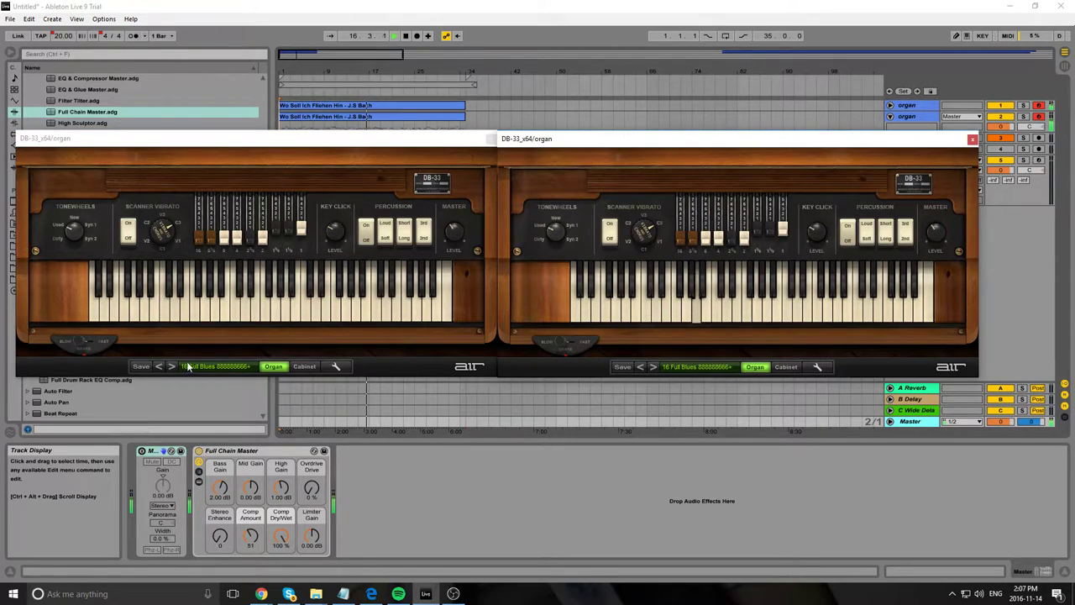
# Advance both DB-33 organs into the Rock presets, through 01 Drive 3 Perc to 02 Drive.
pyautogui.click(172, 367)
pyautogui.click(653, 367)
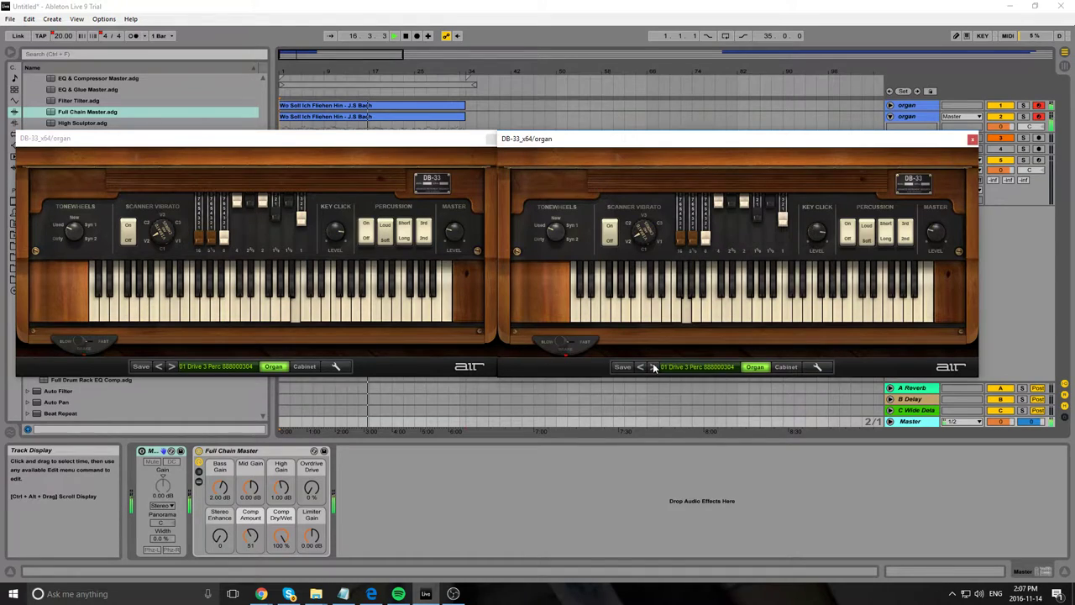
pyautogui.click(652, 367)
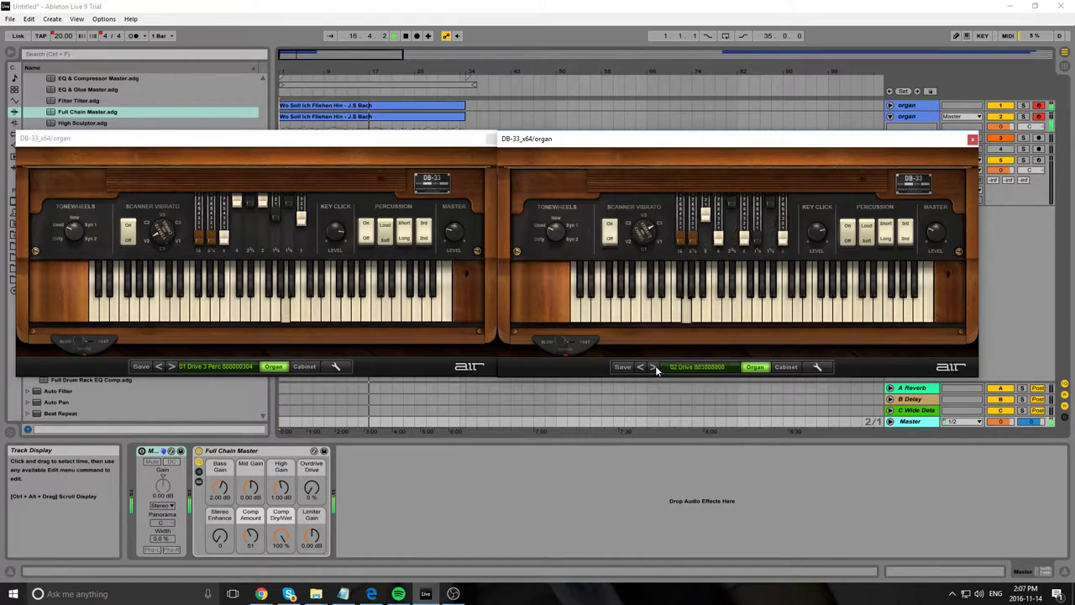
pyautogui.click(689, 368)
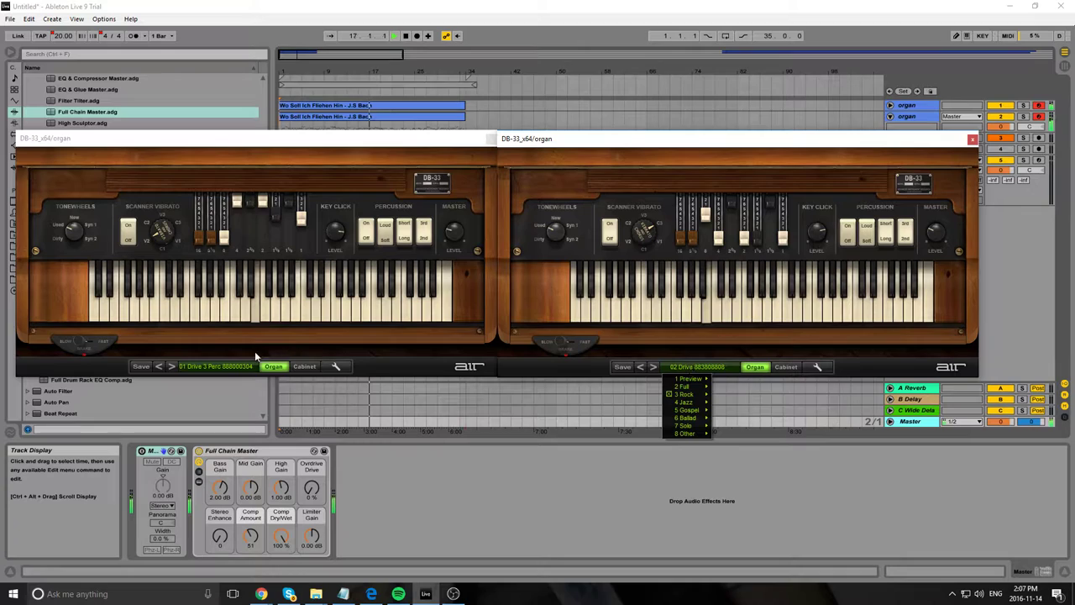
pyautogui.click(171, 367)
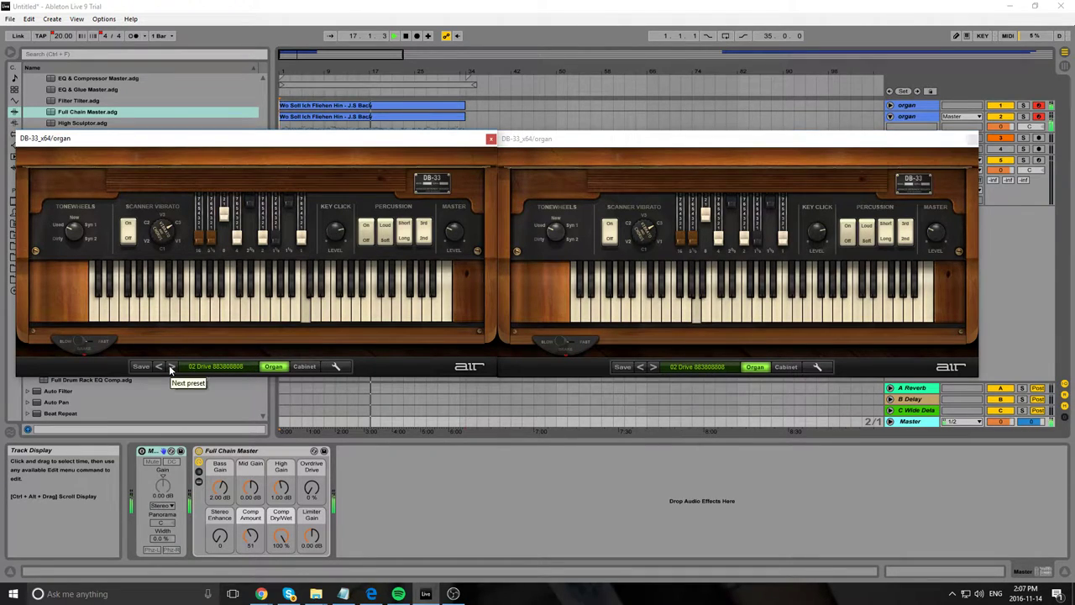
# Advance both DB-33 organs through 03 Purple Drive and 04 Half Driven to the 05 Full Drive preset.
pyautogui.click(170, 367)
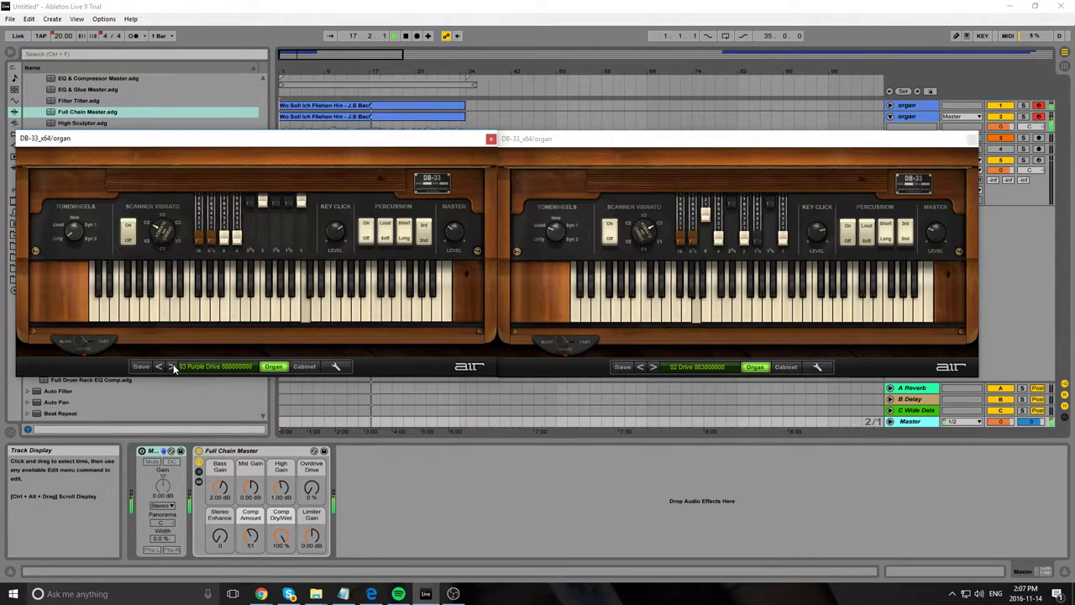
pyautogui.click(655, 367)
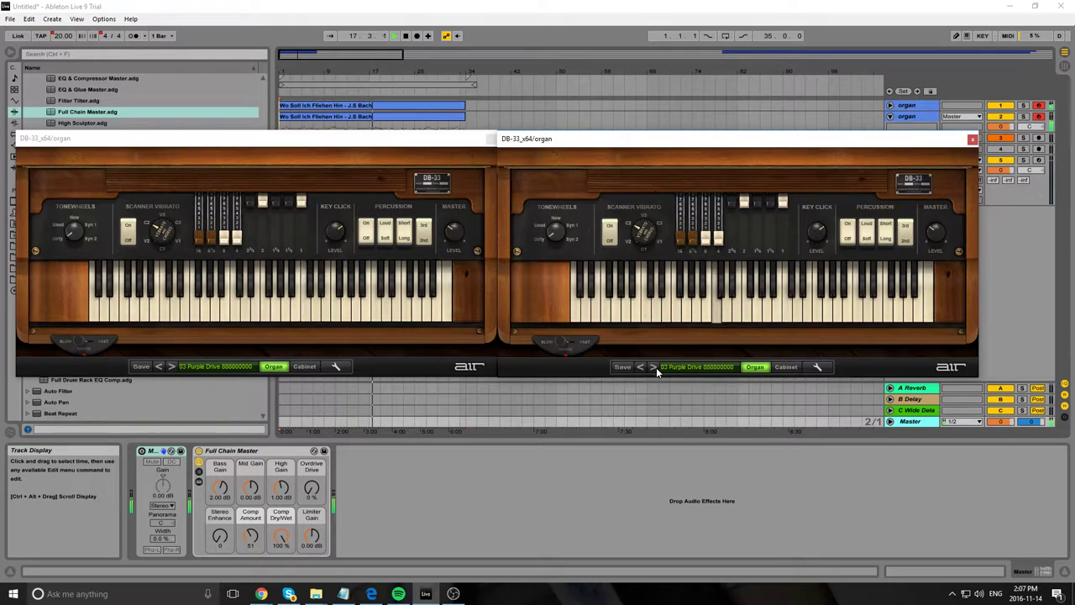
pyautogui.click(655, 367)
pyautogui.click(170, 367)
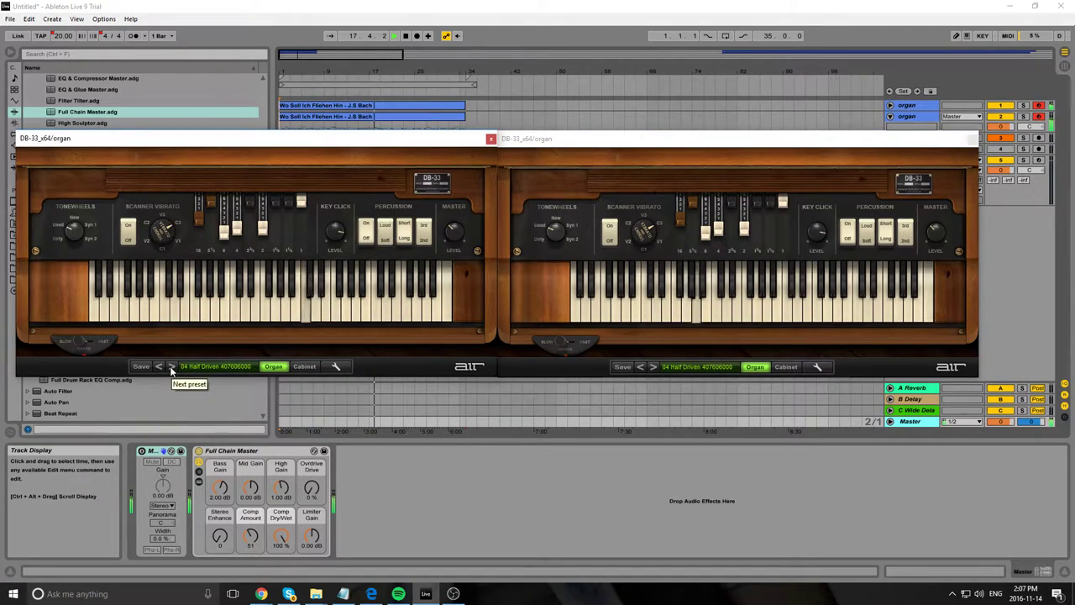
pyautogui.click(172, 367)
pyautogui.click(653, 367)
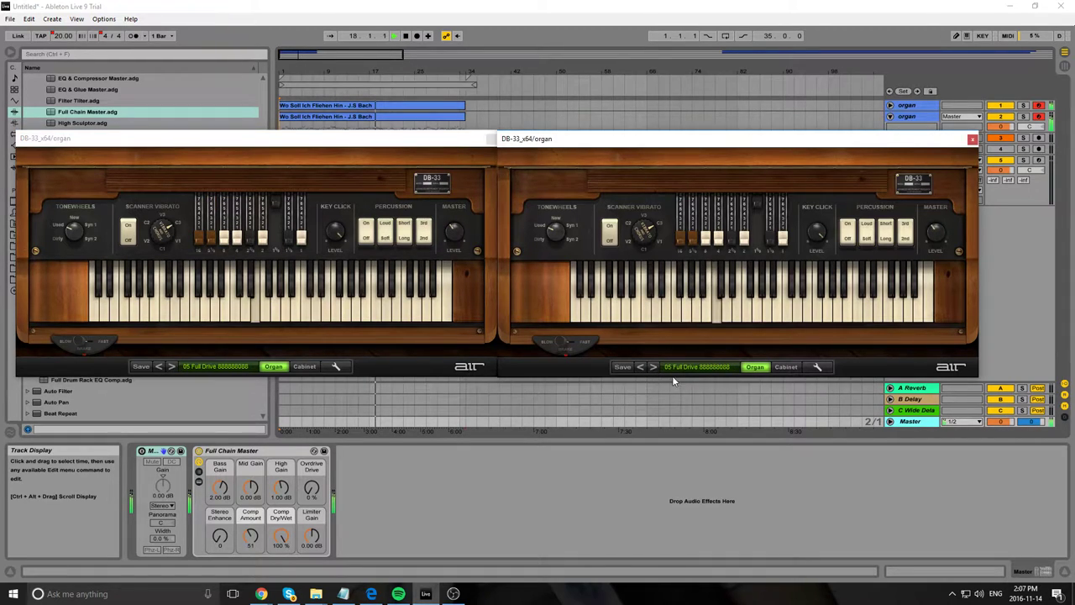
# Advance both DB-33 organs through 06 Full Crying and 07 Cream Perc to the 08 Hollow 2nd preset.
pyautogui.click(654, 368)
pyautogui.click(172, 366)
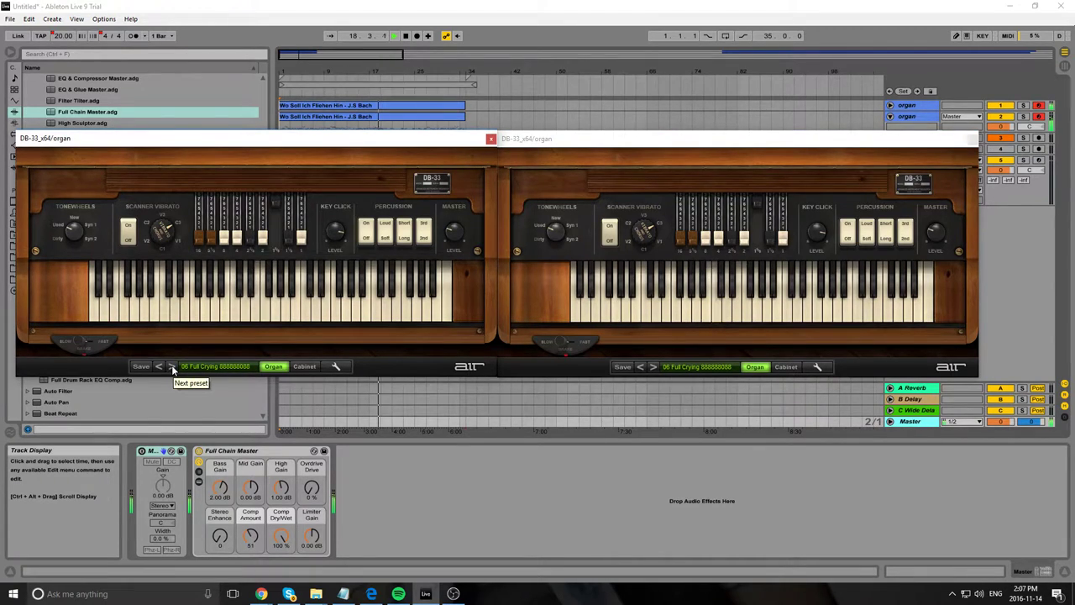
pyautogui.click(171, 368)
pyautogui.click(653, 367)
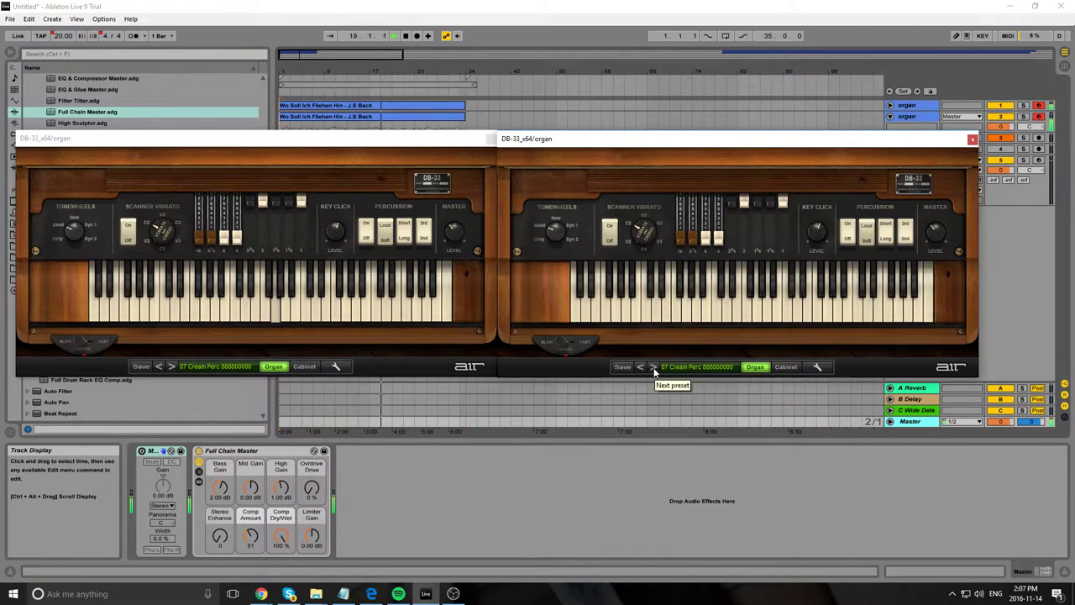
pyautogui.click(654, 370)
pyautogui.click(172, 368)
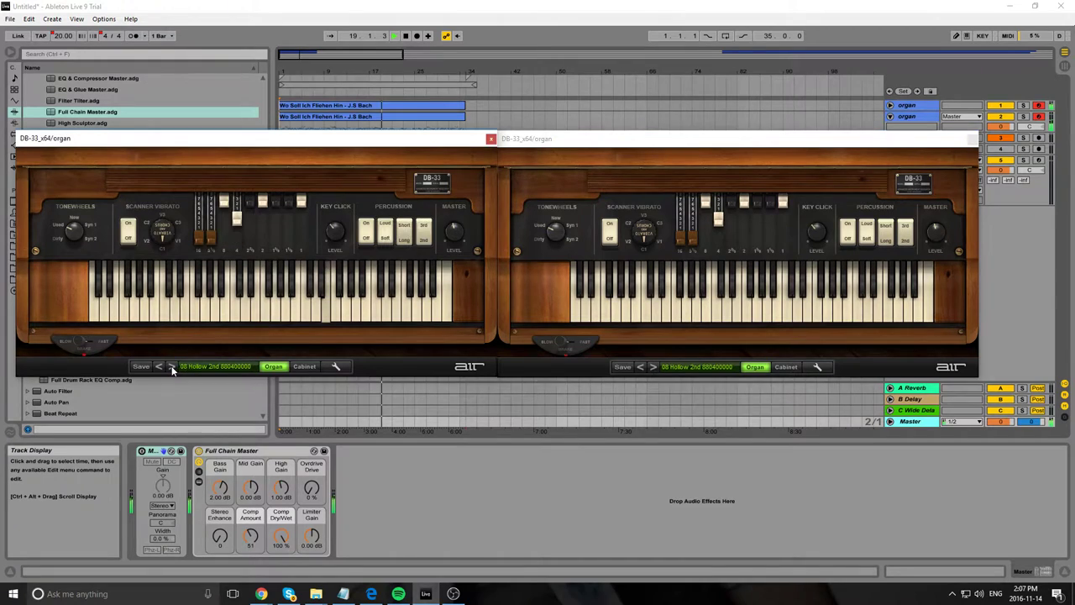
# Advance both DB-33 organs through 09 Davys and 10 Gimme Some to the Rock1 Perc 2nd preset.
pyautogui.click(171, 366)
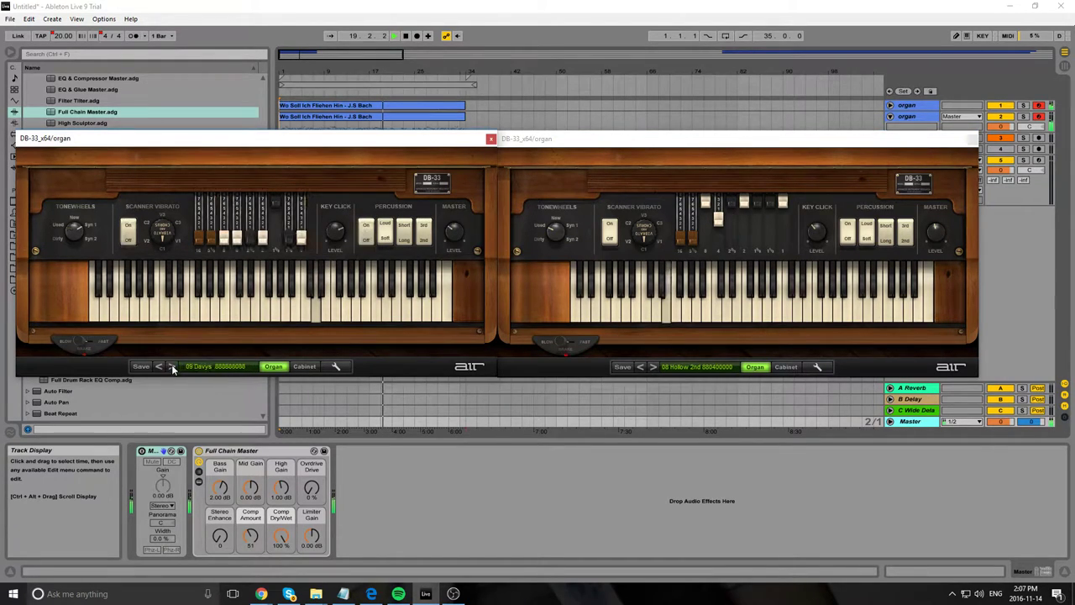
pyautogui.click(654, 368)
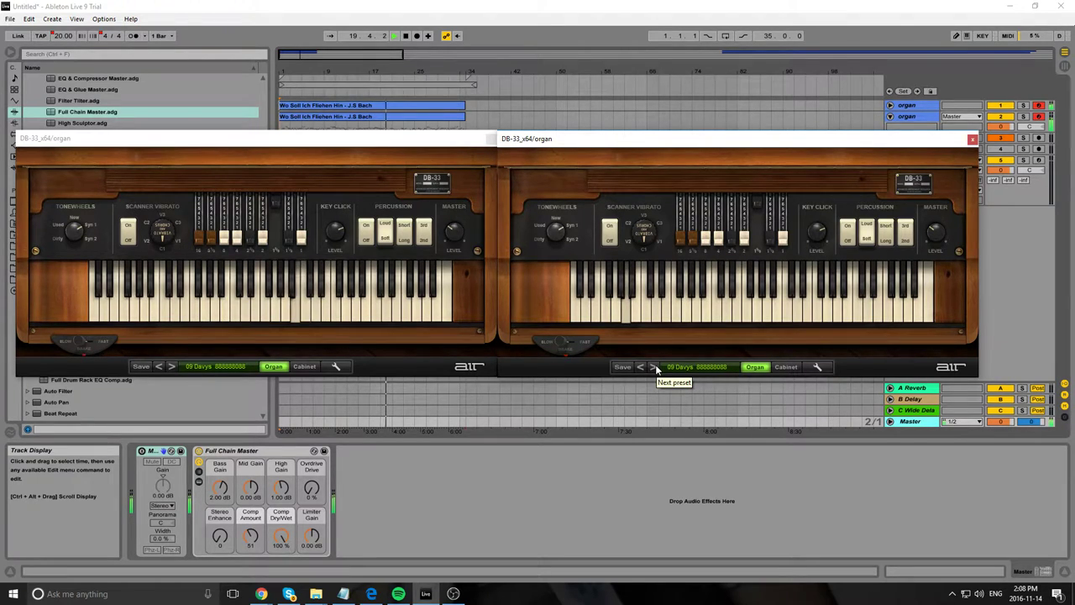
pyautogui.click(655, 368)
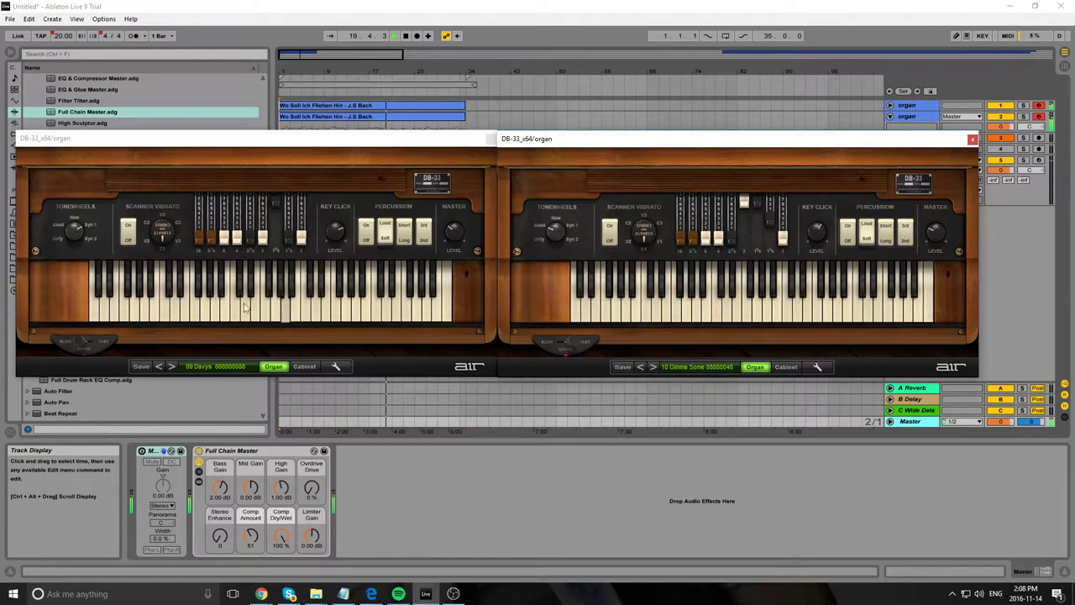
pyautogui.click(172, 367)
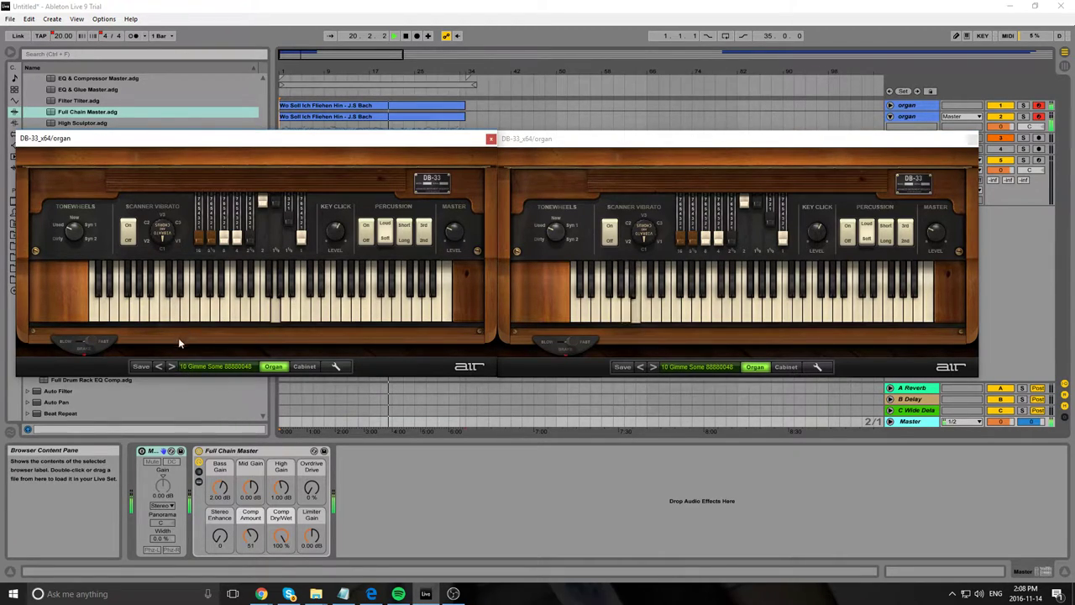
pyautogui.click(172, 366)
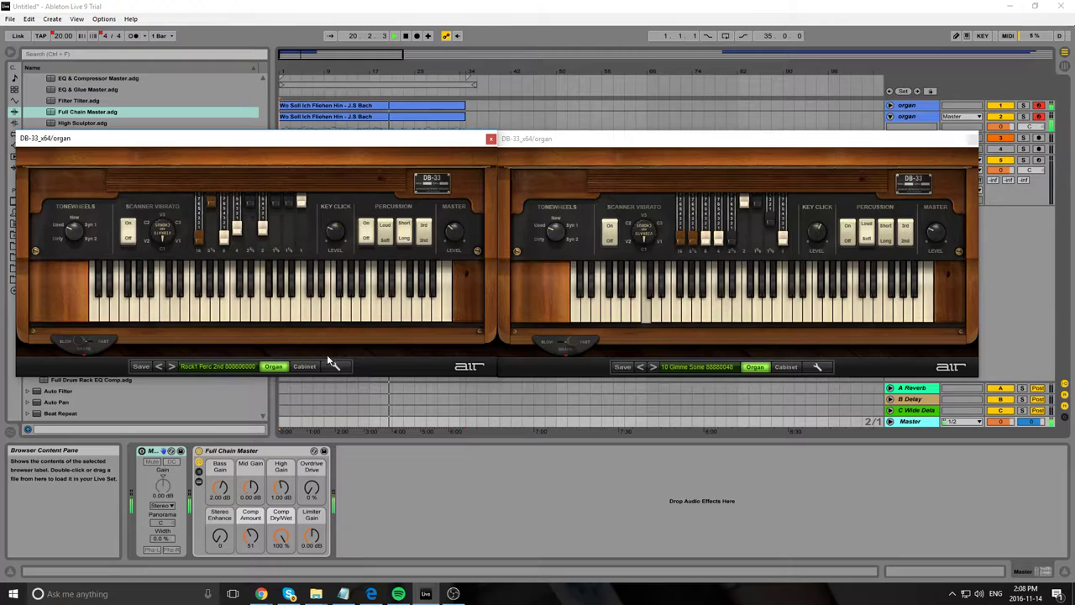
pyautogui.click(654, 368)
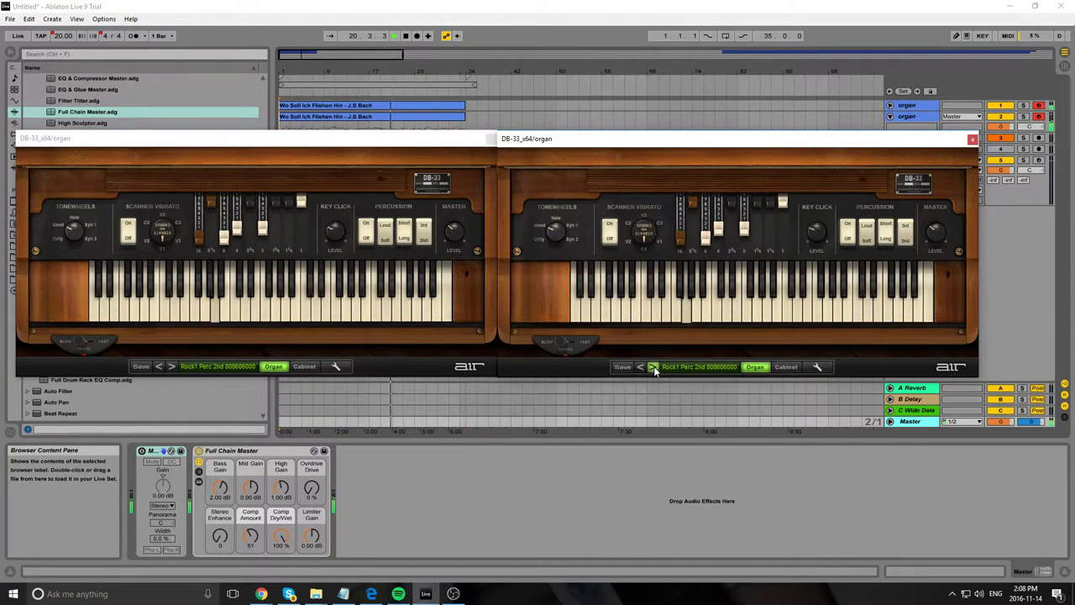
# Advance both DB-33 organs through Rock2 Perc 3rd to the 13 Whiter preset.
pyautogui.click(653, 368)
pyautogui.click(172, 366)
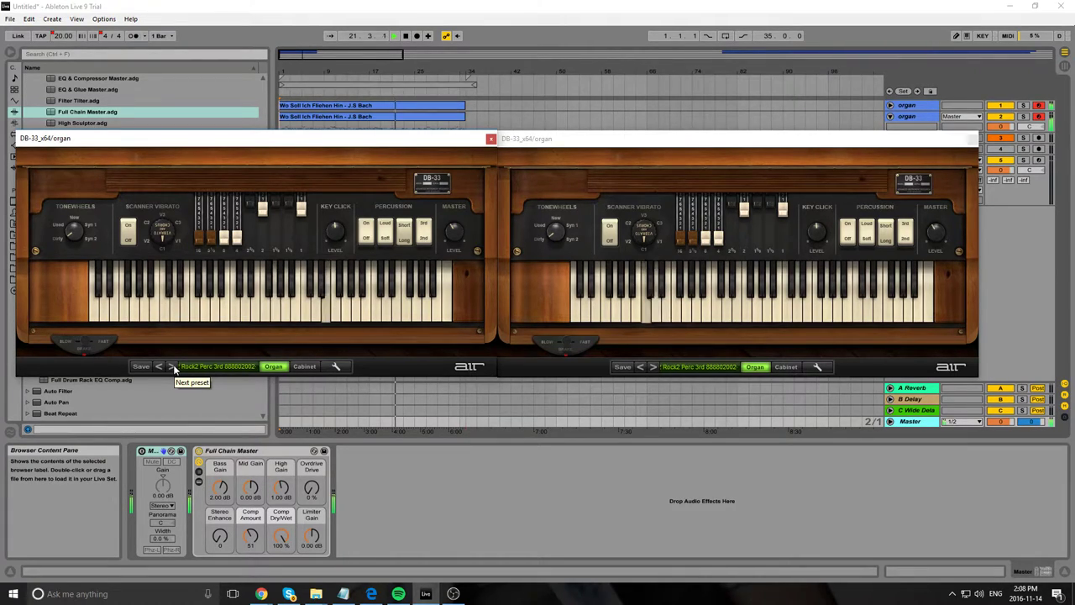
pyautogui.click(173, 367)
pyautogui.click(654, 367)
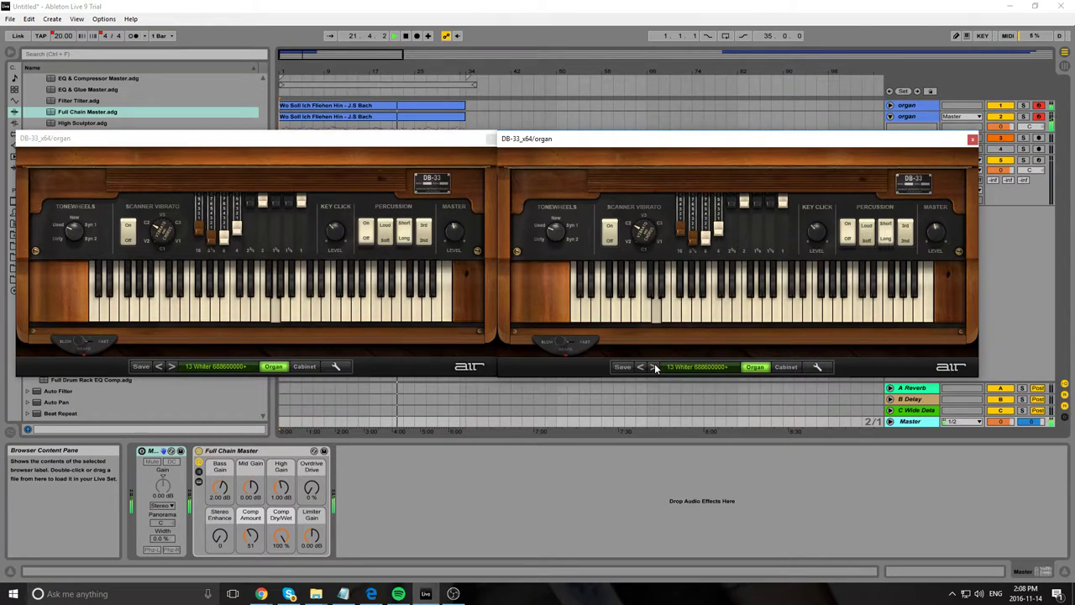
# Advance both DB-33 organs through Magic Perc 3rd and Be Wild Perc 3rd to the 16 Adams preset.
pyautogui.click(656, 368)
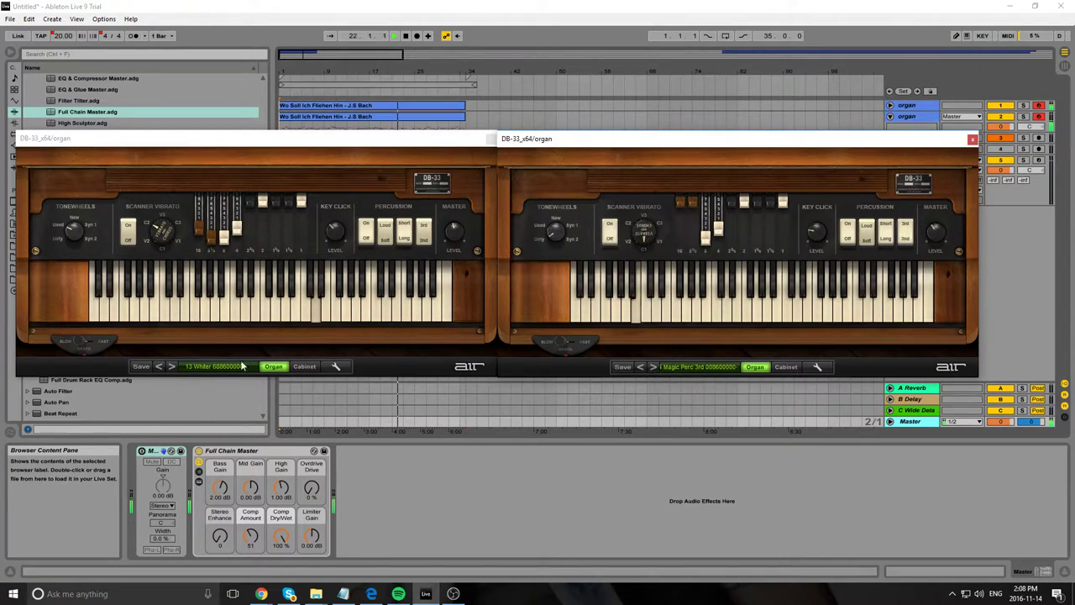
pyautogui.click(171, 368)
pyautogui.click(171, 367)
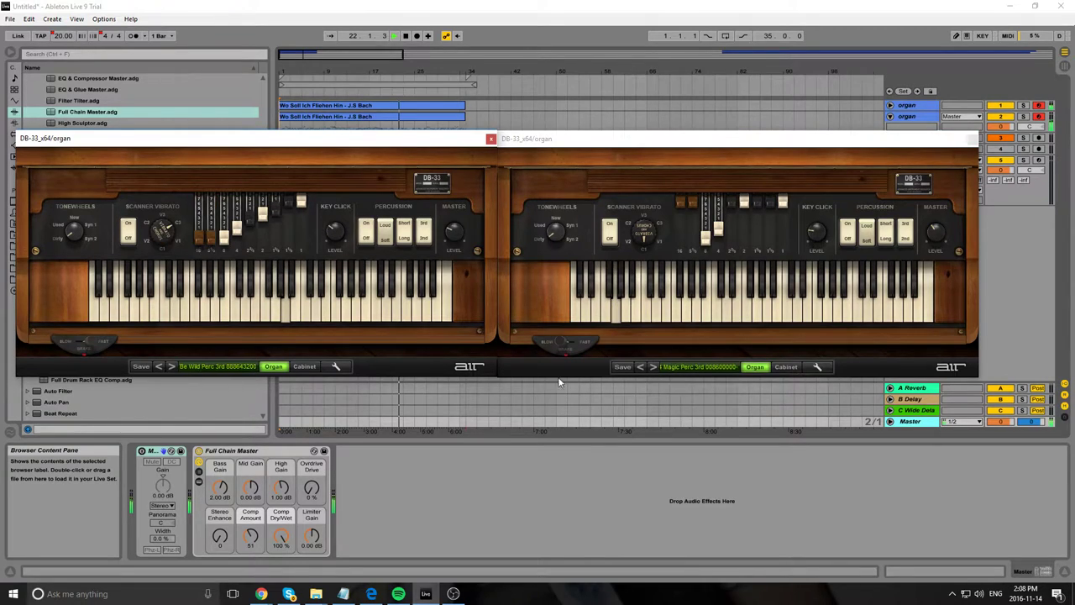
pyautogui.click(654, 367)
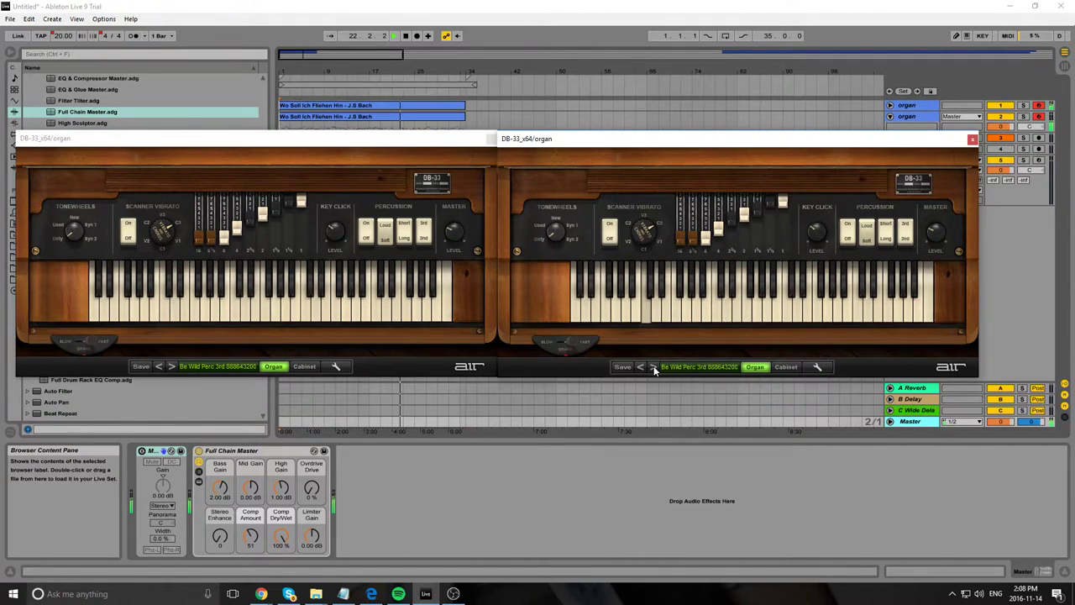
pyautogui.click(653, 367)
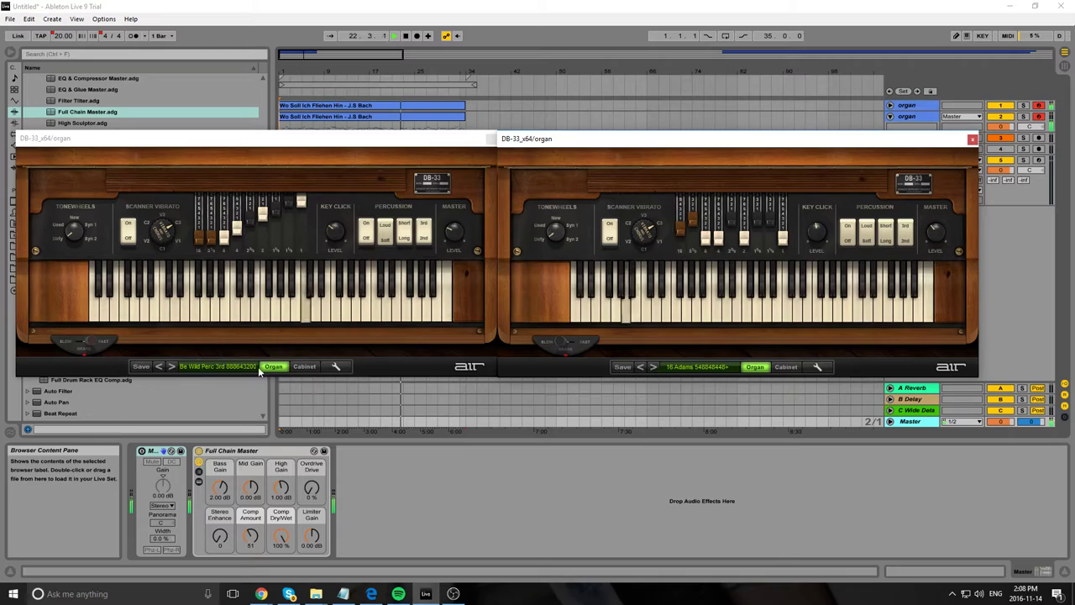
pyautogui.click(171, 367)
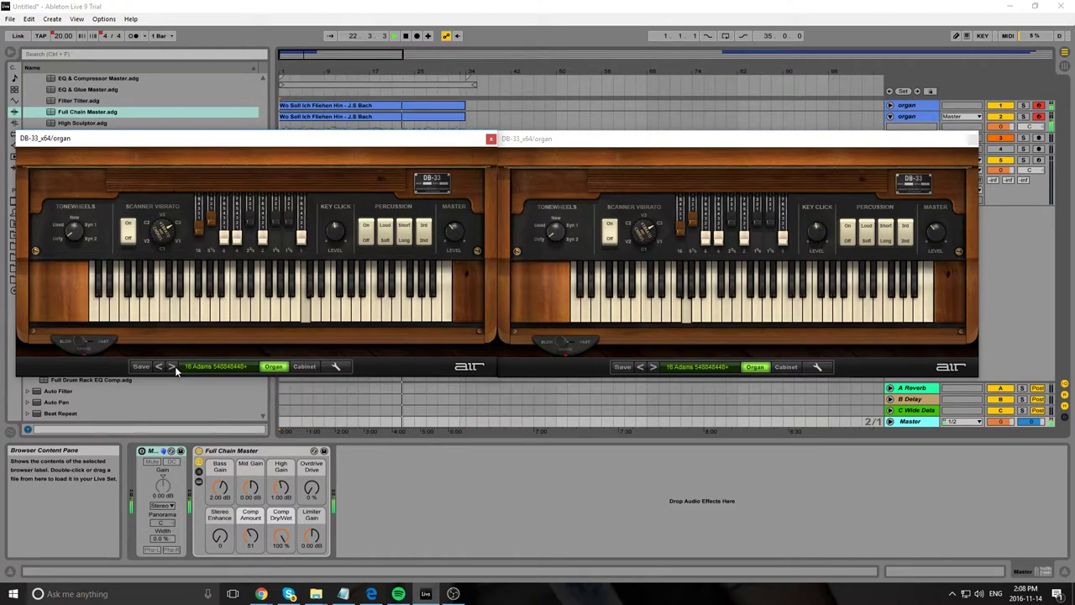
# Advance both DB-33 organs into the Jazz presets, through 01 2nd Perc and 02 Full Jazz to 03 Loud 3 Perc.
pyautogui.click(176, 367)
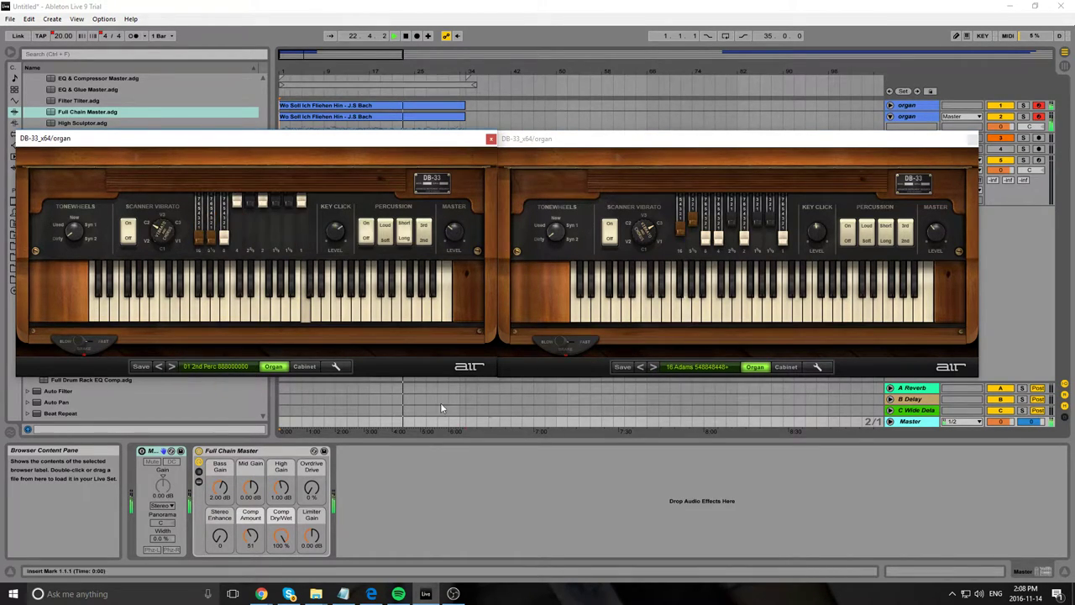
pyautogui.click(654, 367)
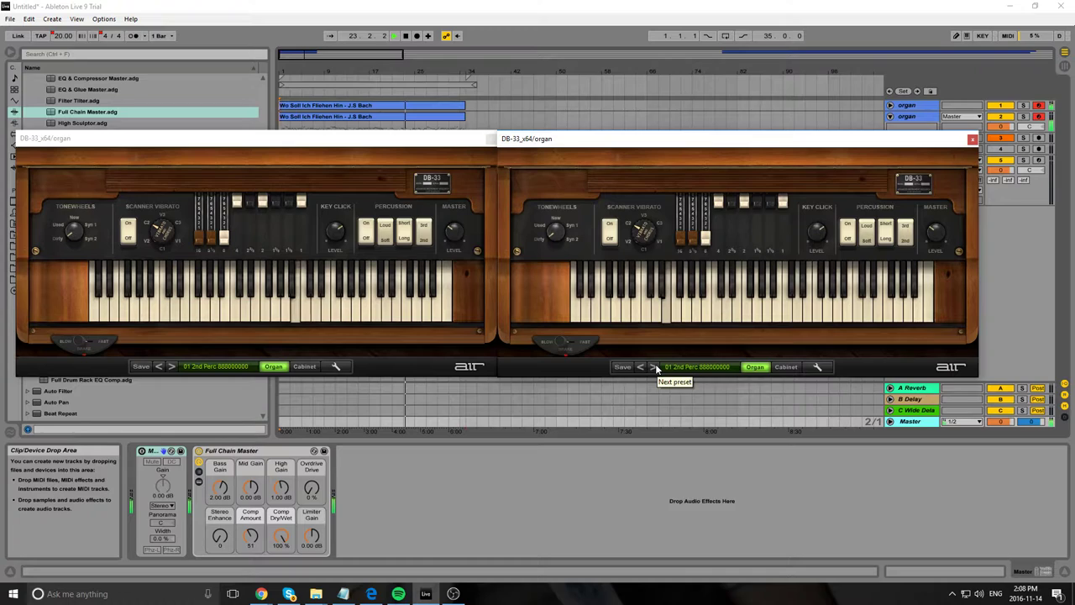
pyautogui.click(655, 367)
pyautogui.click(176, 366)
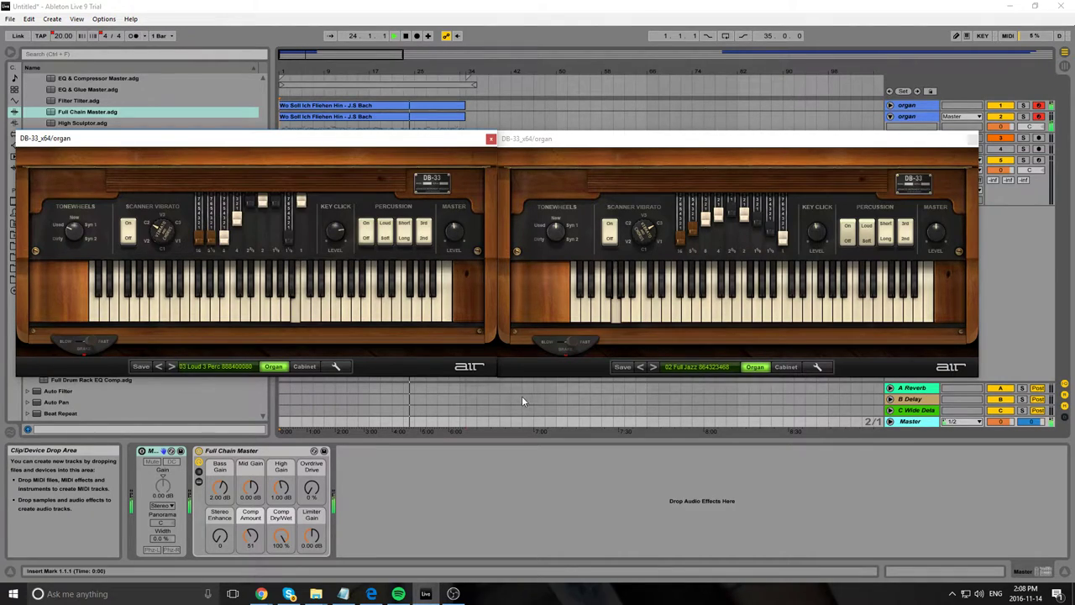
pyautogui.click(651, 366)
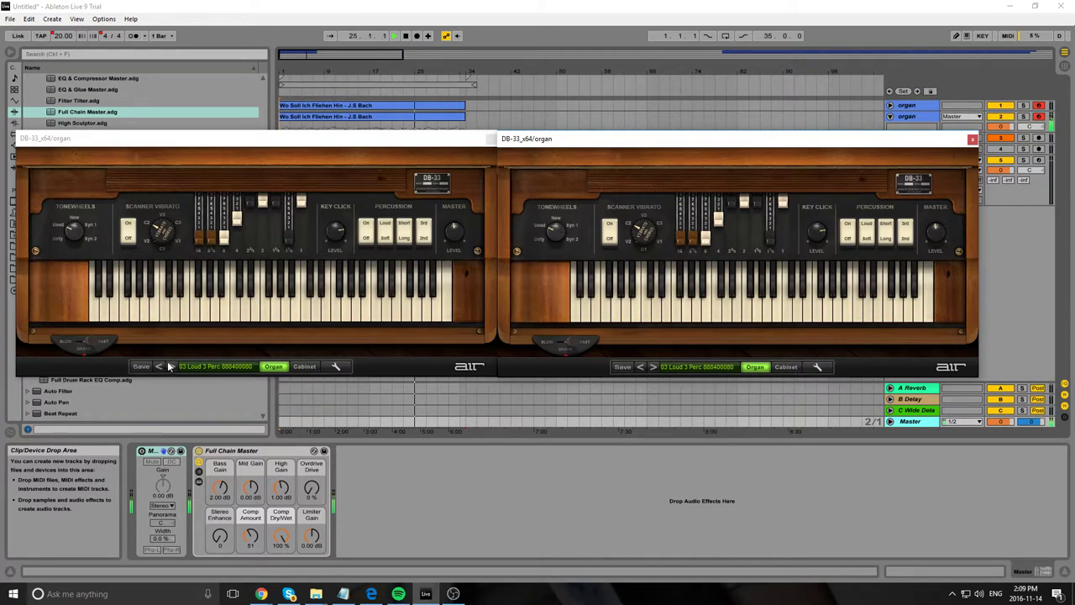
# Advance both DB-33 organs through 04 Ringing and 05 Loud 2 Perc to the 06 3rd Perc preset.
pyautogui.click(654, 367)
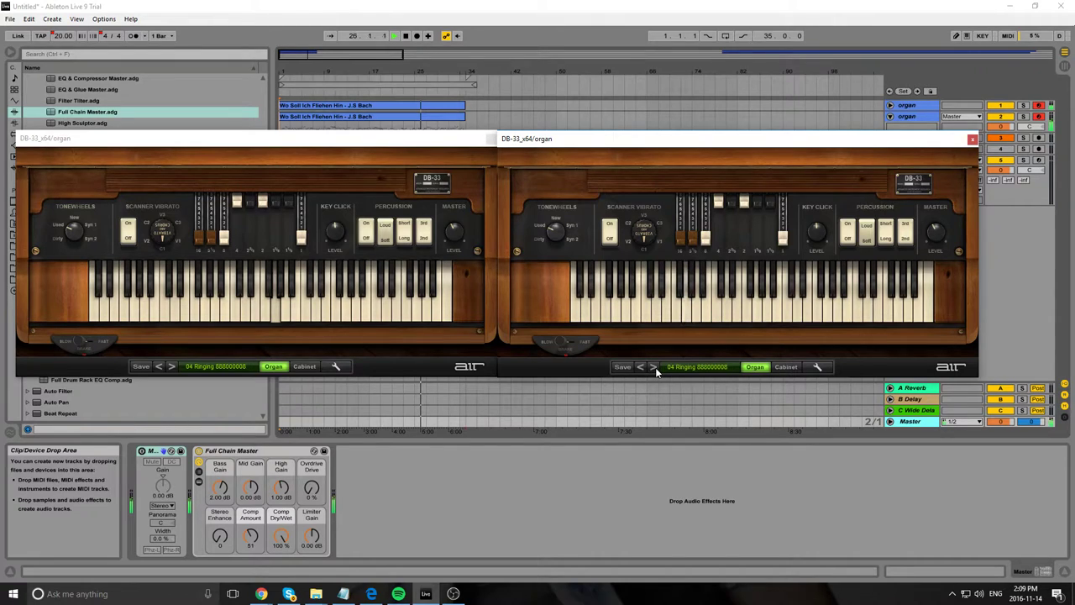
pyautogui.click(172, 367)
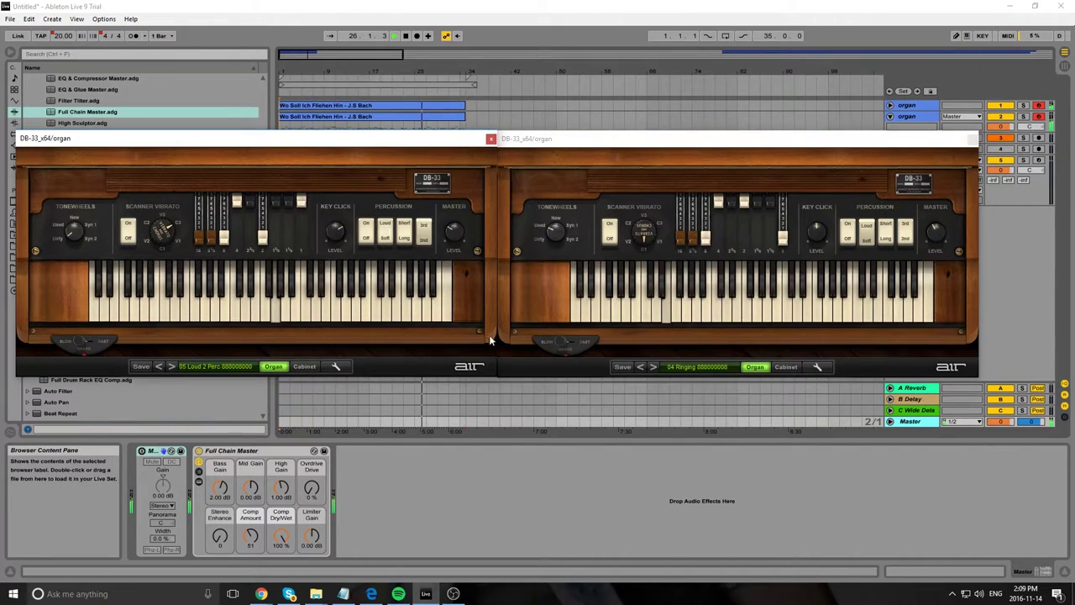
pyautogui.click(655, 367)
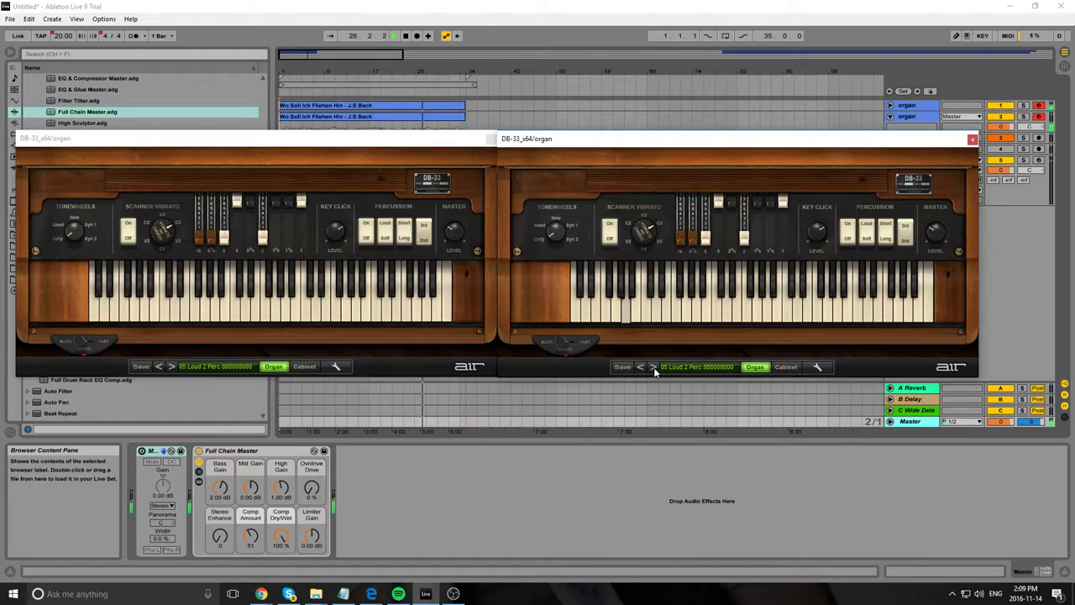
pyautogui.click(654, 367)
pyautogui.click(172, 367)
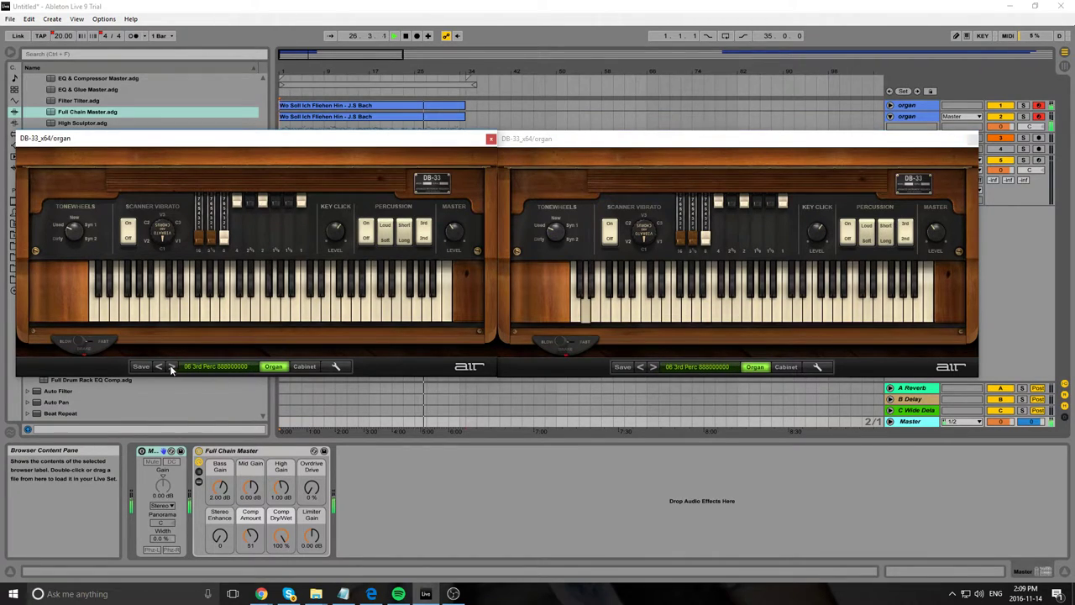
# Advance both DB-33 organs through 07 Loud 2 Perc and 08 3rd Perc to the 09 Jazz Perc 3rd preset.
pyautogui.click(172, 367)
pyautogui.click(654, 367)
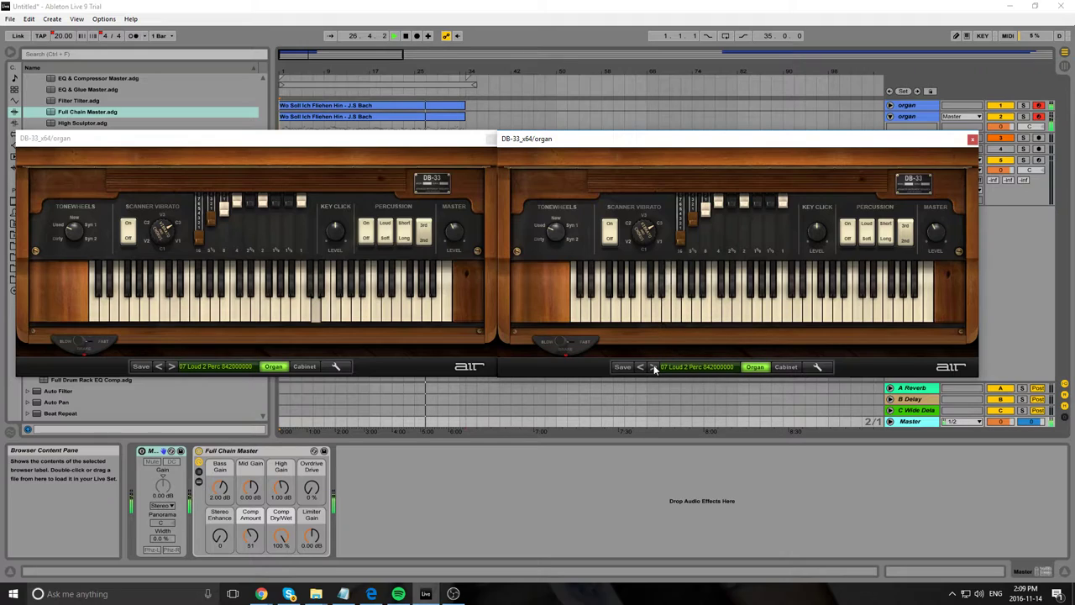
pyautogui.click(654, 367)
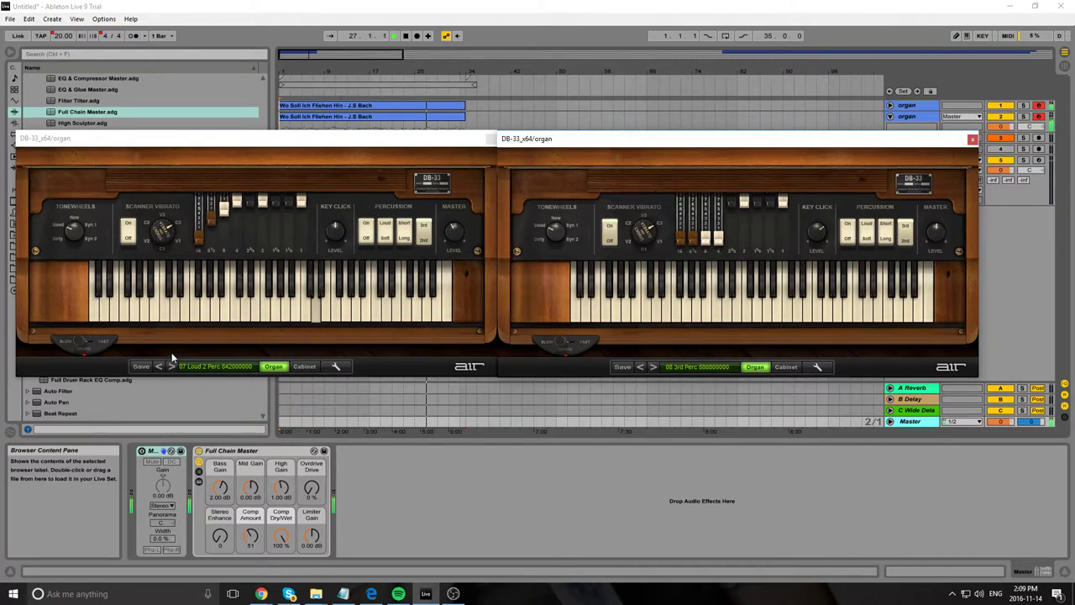
pyautogui.click(173, 367)
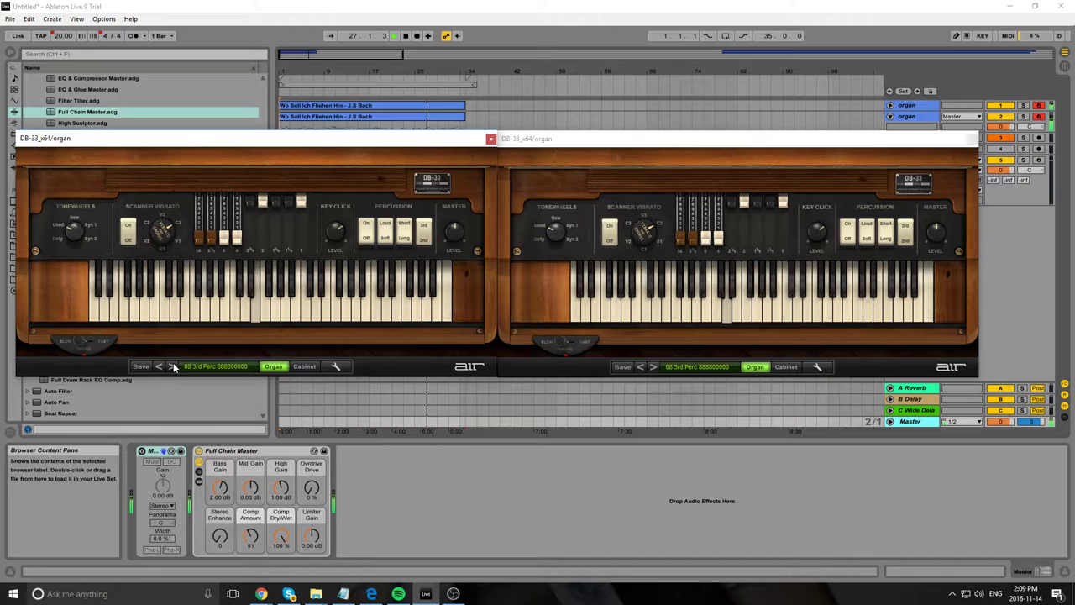
pyautogui.click(173, 366)
pyautogui.click(652, 366)
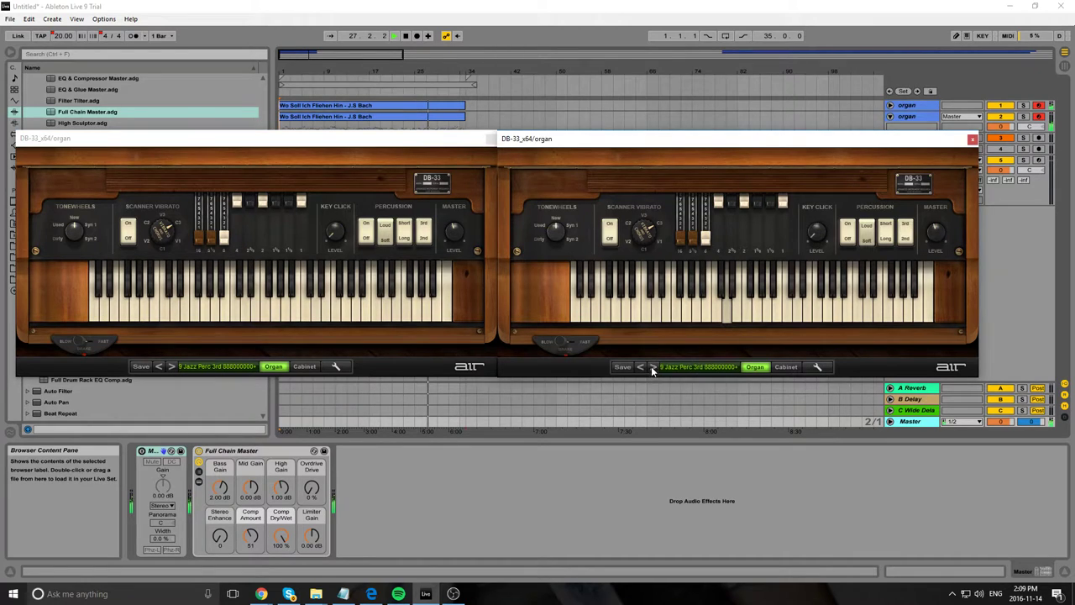
# Advance both DB-33 organs through 10 Jazz2 to the Burner1 Perc 3rd preset.
pyautogui.click(652, 366)
pyautogui.click(171, 367)
pyautogui.click(171, 367)
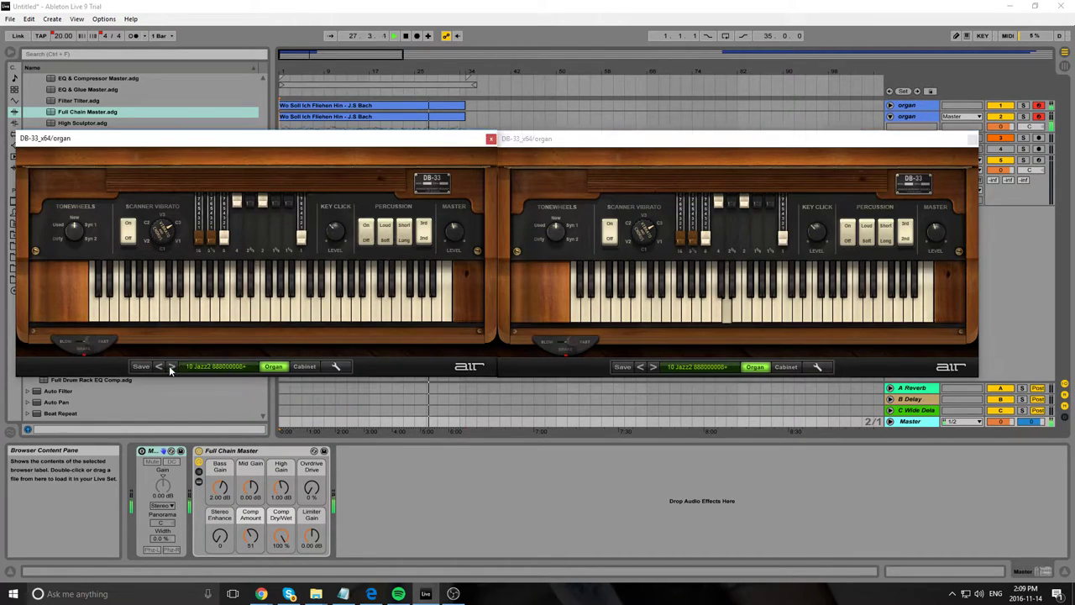
pyautogui.click(171, 367)
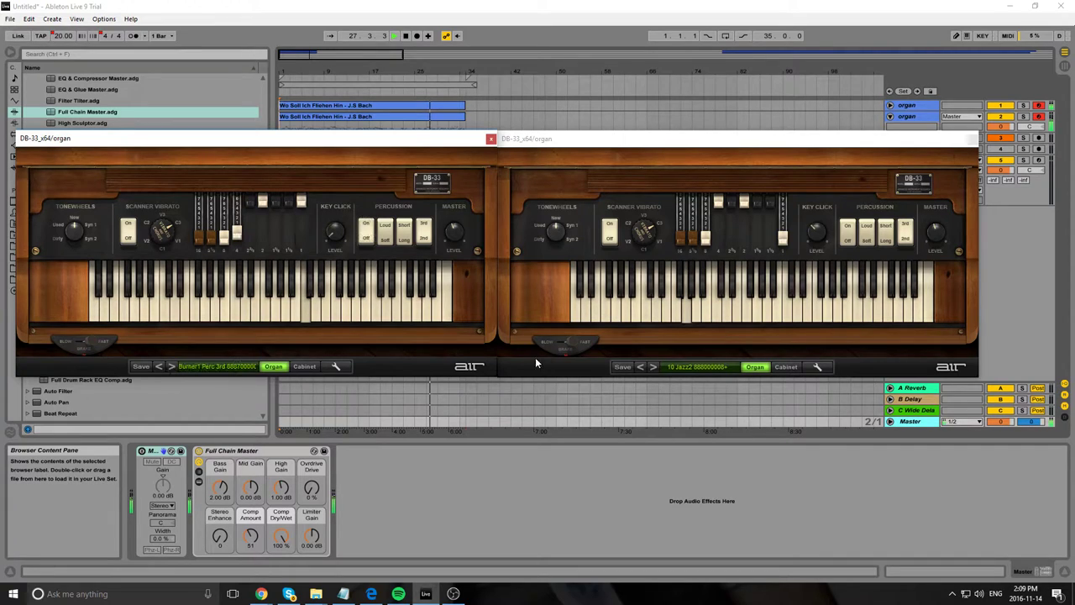
pyautogui.click(652, 366)
pyautogui.click(653, 366)
pyautogui.click(653, 367)
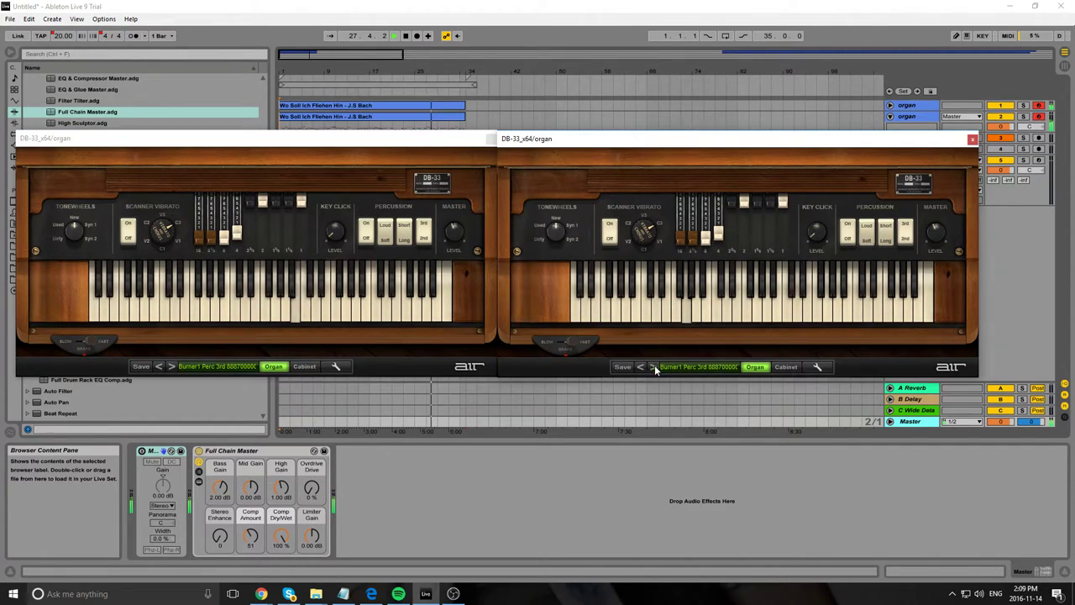
# Advance both DB-33 organs through Acid Jazz1 Perc 3rd to the Jazz 3 Perc 3rd preset.
pyautogui.click(171, 367)
pyautogui.click(171, 367)
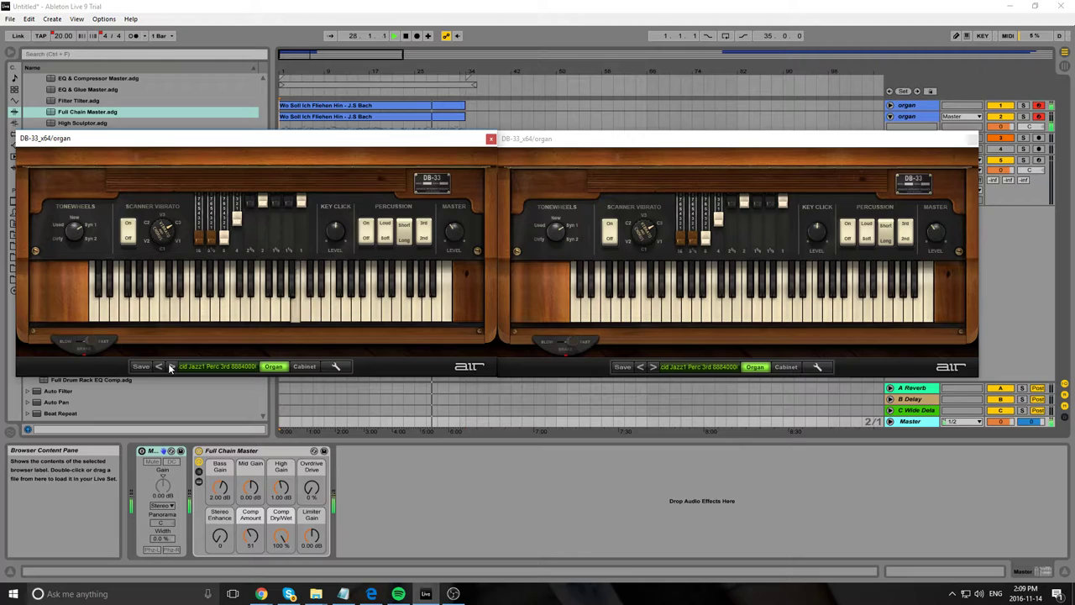
pyautogui.click(171, 367)
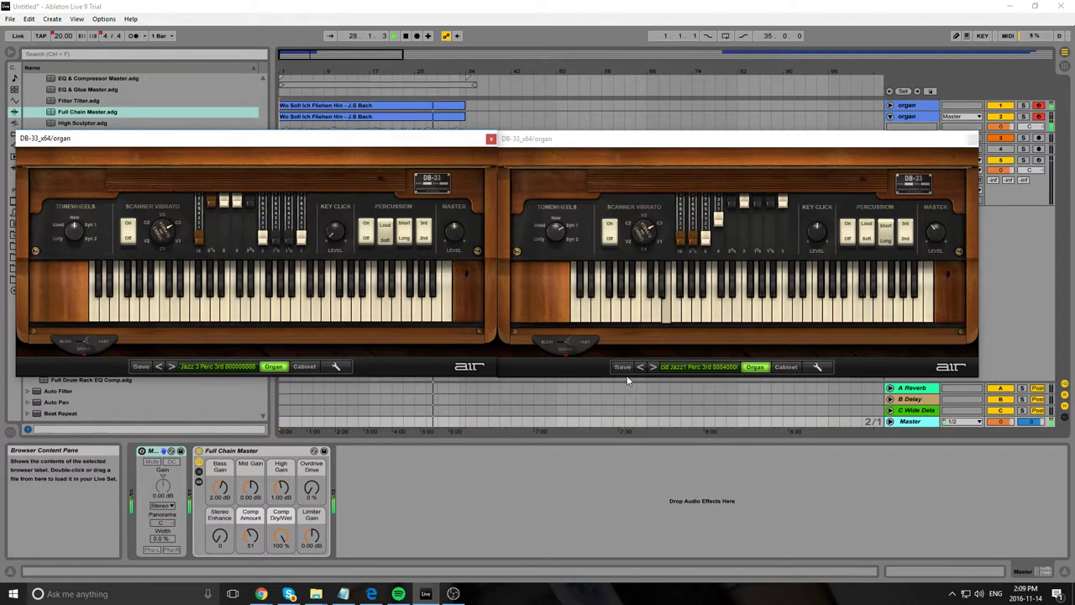
pyautogui.click(653, 366)
# Load the 01 Fast Dark preset from the 5 Gospel category on both DB-33 organs.
pyautogui.click(684, 368)
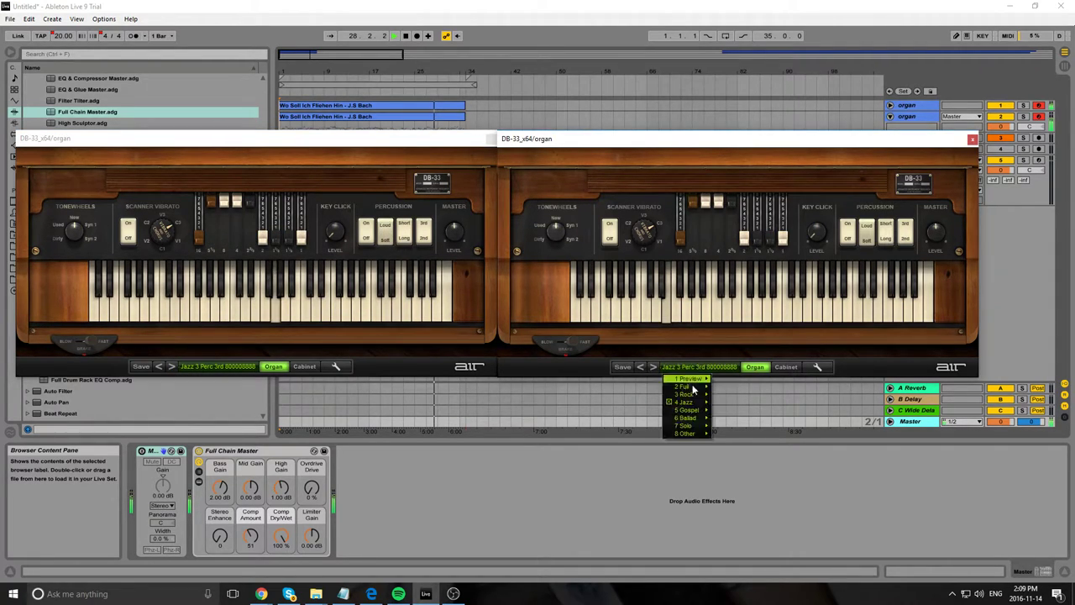
pyautogui.moveTo(687, 410)
pyautogui.click(739, 413)
pyautogui.click(204, 366)
pyautogui.moveTo(205, 405)
pyautogui.click(244, 403)
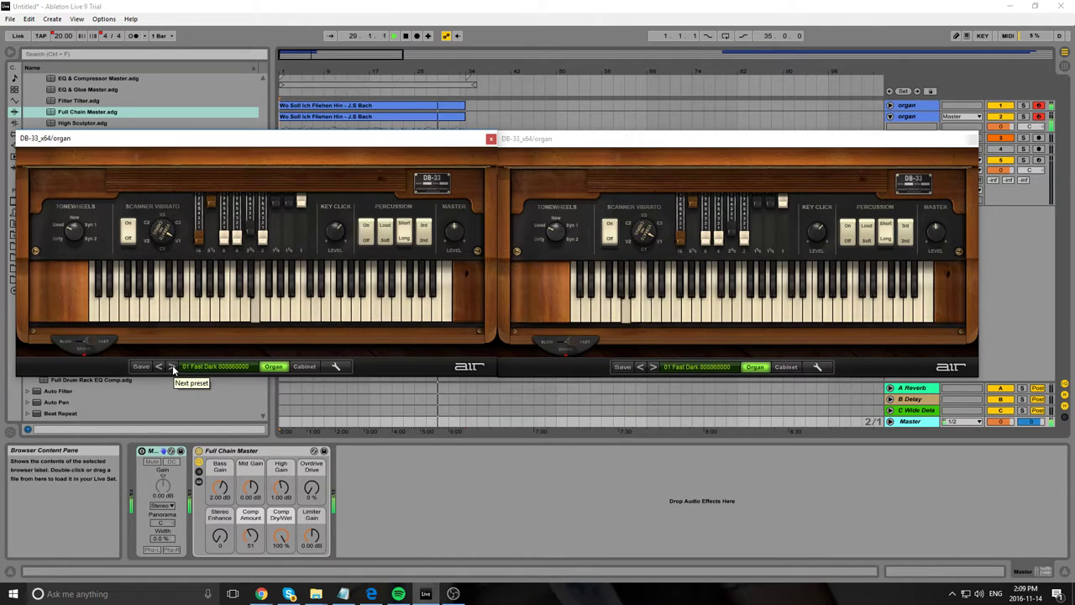
# Advance both DB-33 organs through the Gospel presets 02 Slow+Vibr and 03 Fast to 04 Slow.
pyautogui.click(172, 367)
pyautogui.click(652, 367)
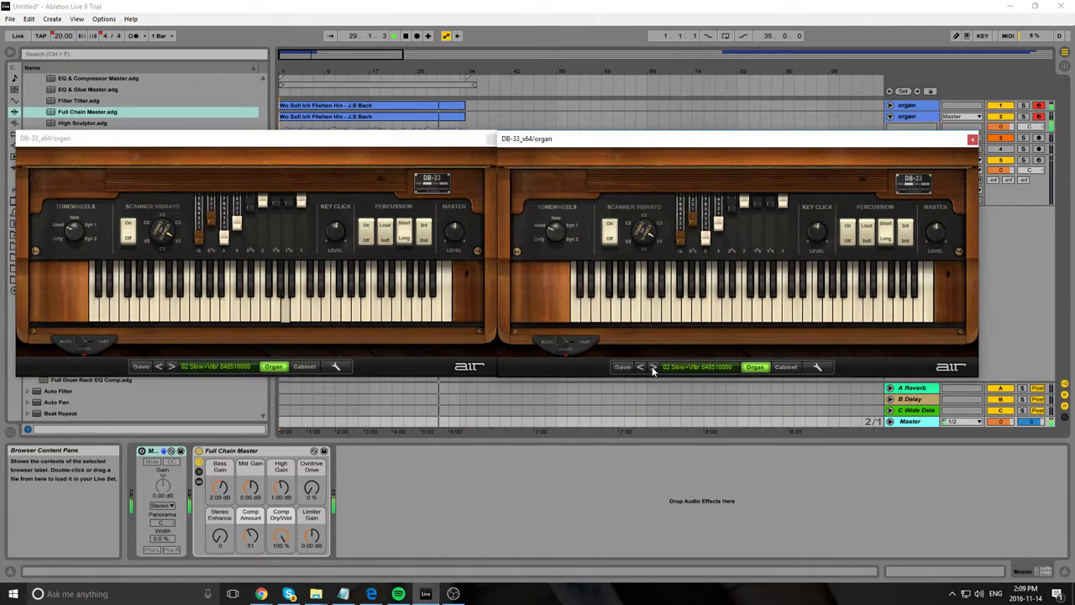
pyautogui.click(652, 367)
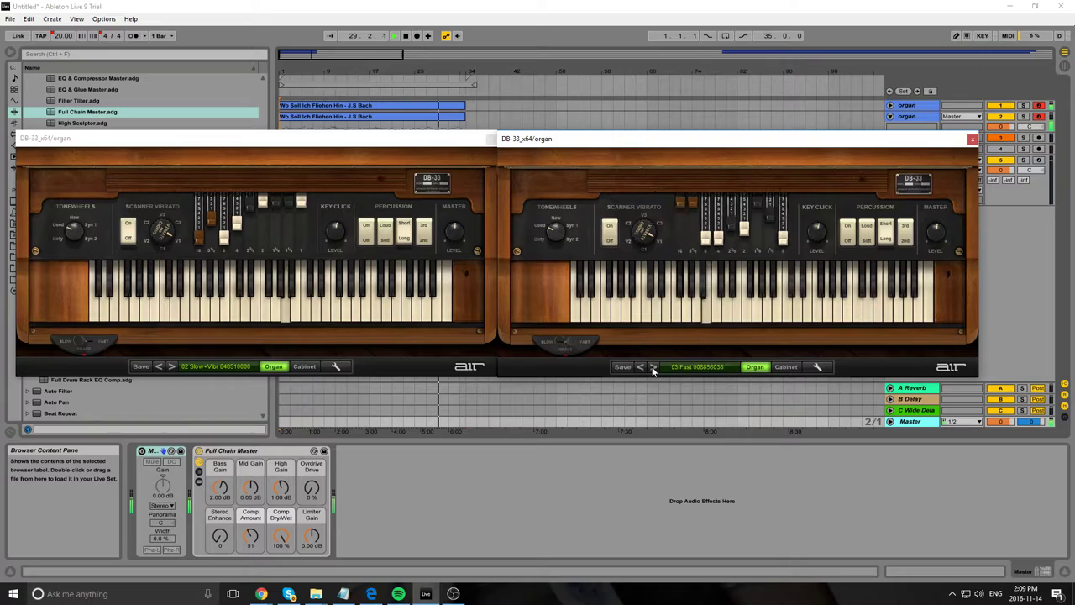
pyautogui.click(172, 367)
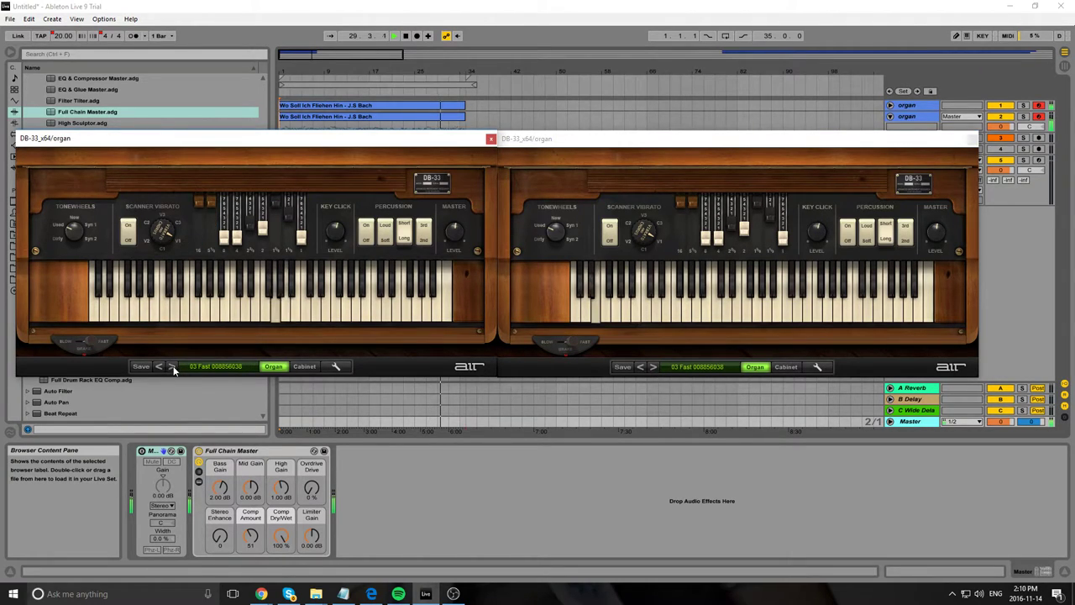
pyautogui.click(173, 367)
pyautogui.click(653, 367)
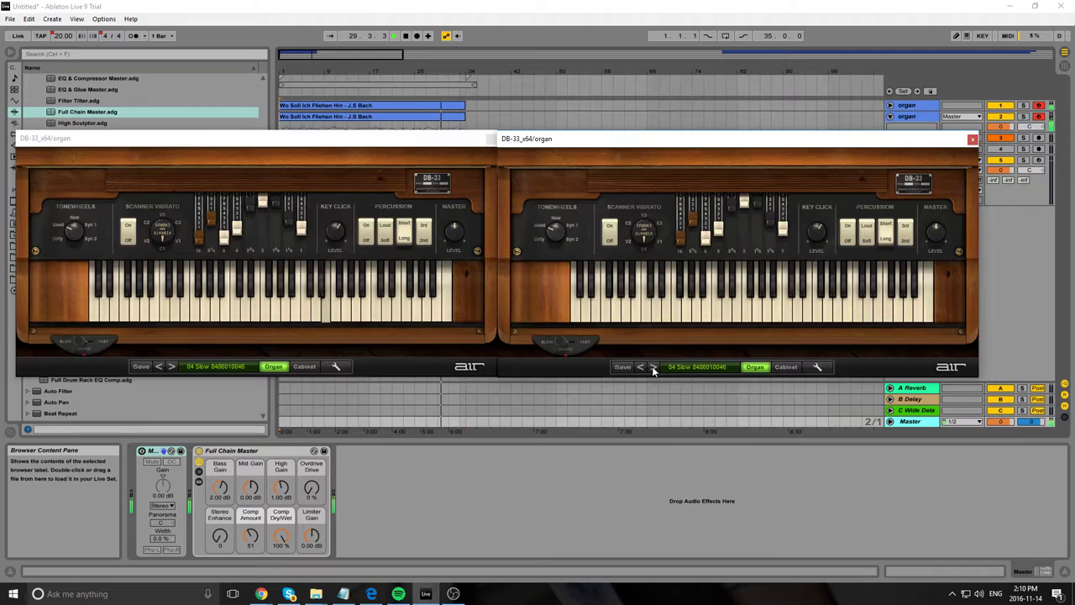
# Advance both DB-33 organs through 05 Slow Dark and 06 Fast+Vib to the 07 Brake preset.
pyautogui.click(653, 367)
pyautogui.click(171, 367)
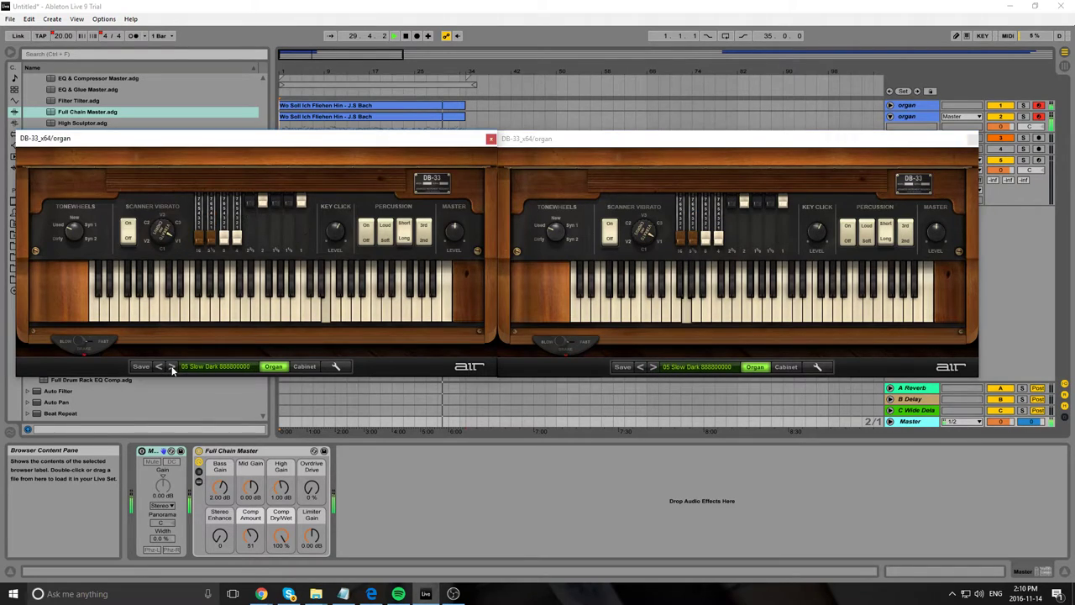
pyautogui.click(172, 367)
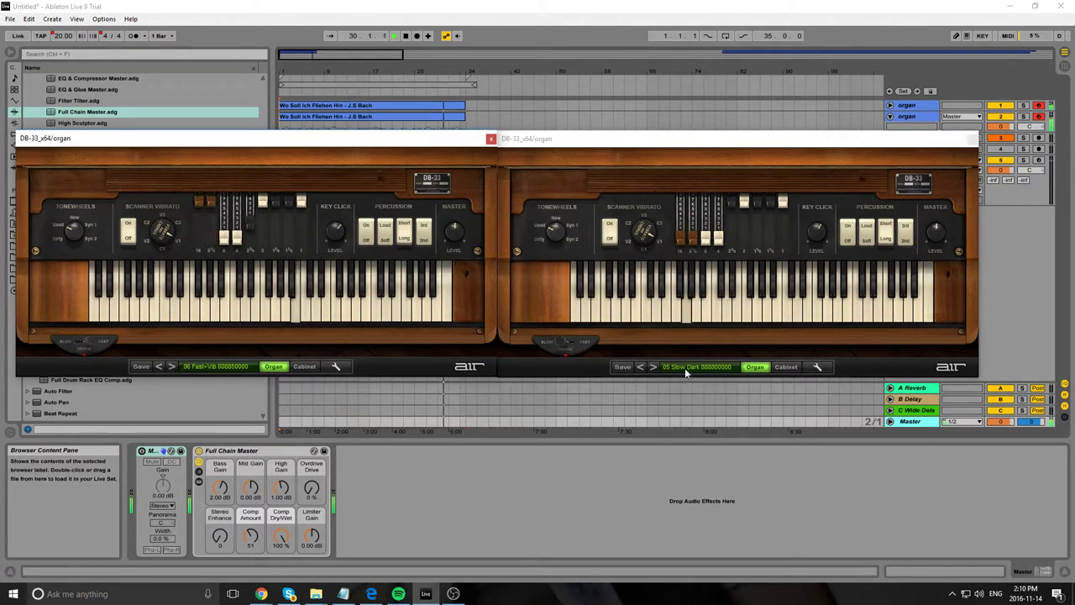
pyautogui.click(653, 367)
pyautogui.click(653, 367)
pyautogui.click(175, 368)
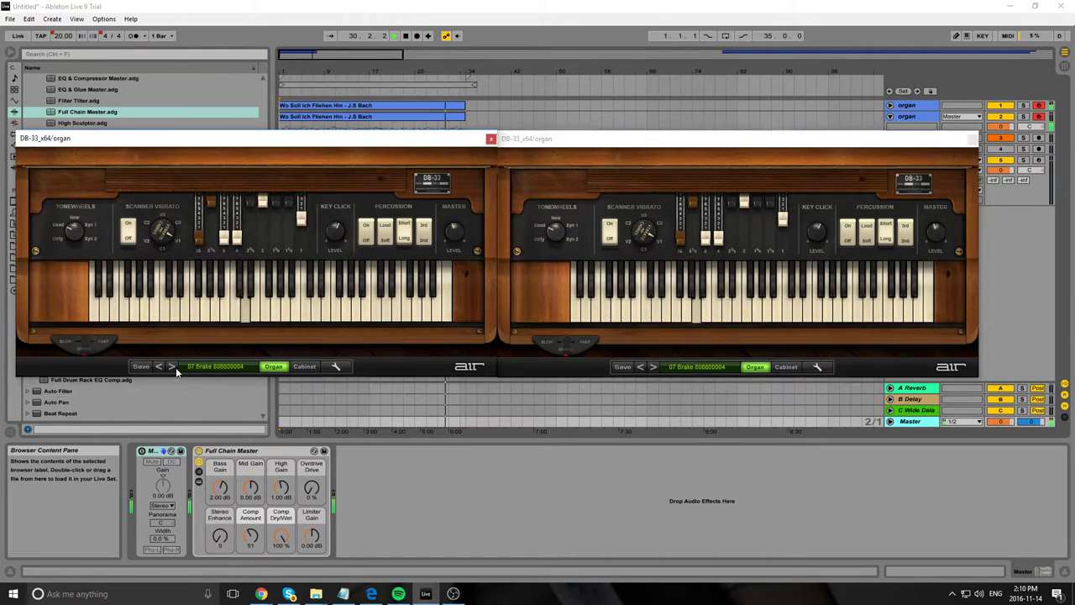
# Advance both DB-33 organs through 08 Full Tibia and 09 Fast+Vibr to the 10 Church1 preset.
pyautogui.click(175, 367)
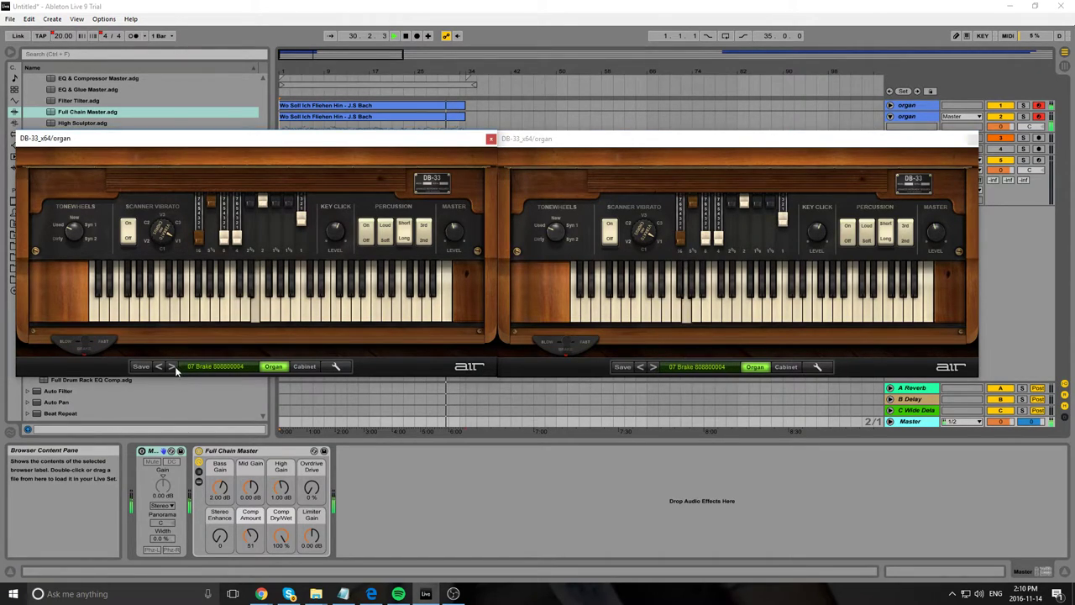
pyautogui.click(652, 367)
pyautogui.click(654, 368)
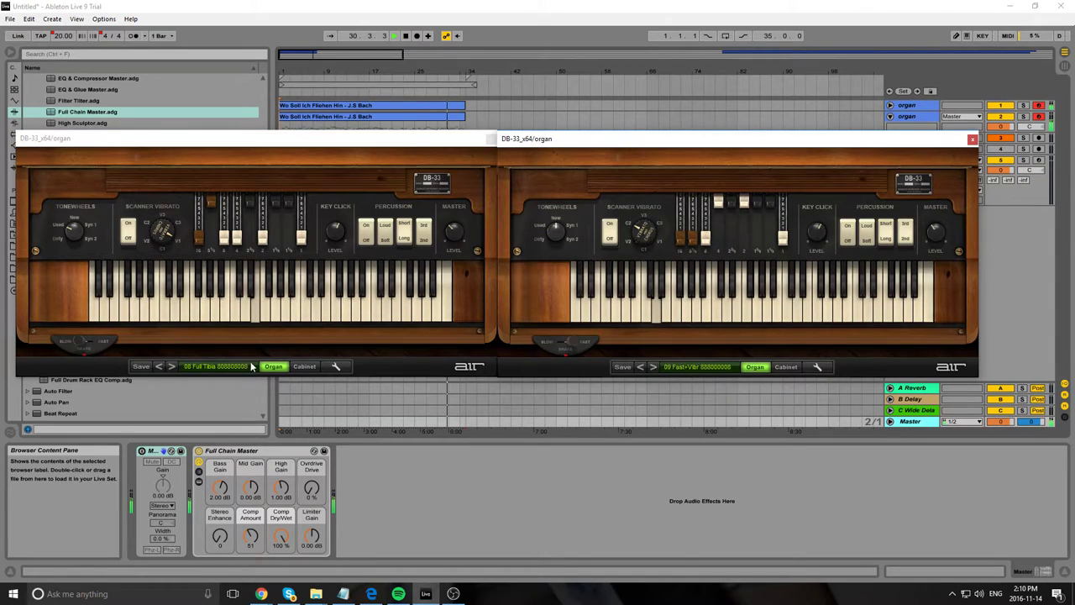
pyautogui.click(173, 367)
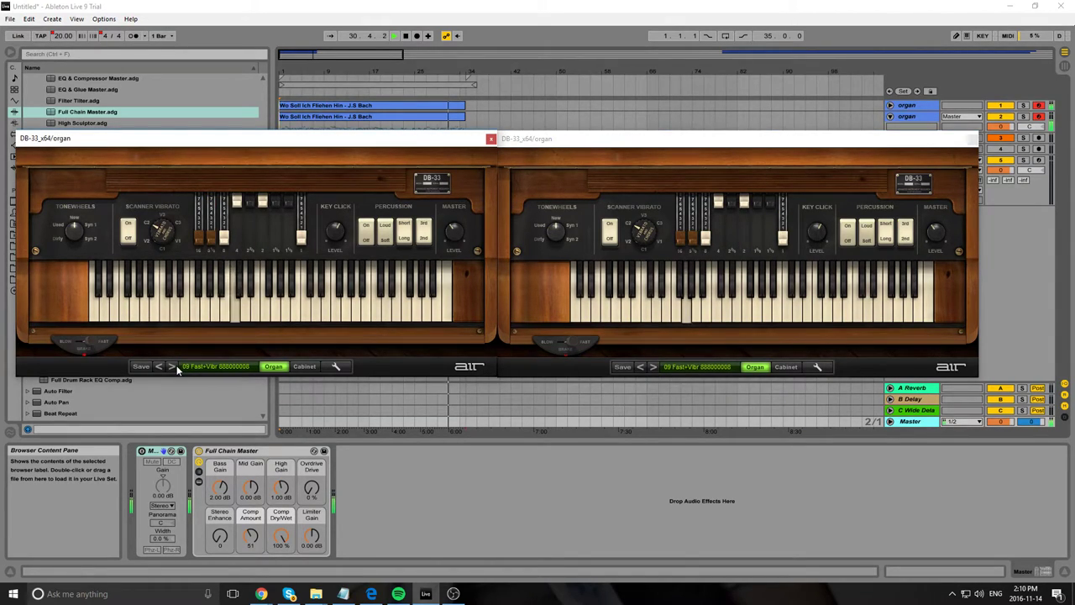
pyautogui.click(175, 367)
pyautogui.click(655, 368)
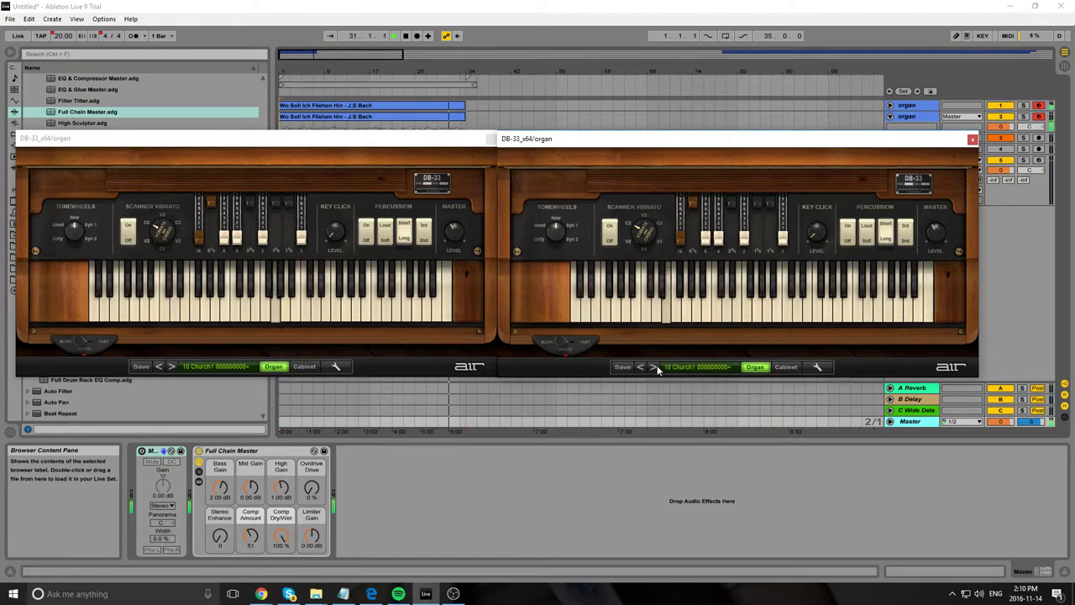
# Advance both DB-33 organs through 11 Gospel Set1 and 12 Hymn1 to the 13 Funky Comp preset.
pyautogui.click(654, 368)
pyautogui.click(174, 367)
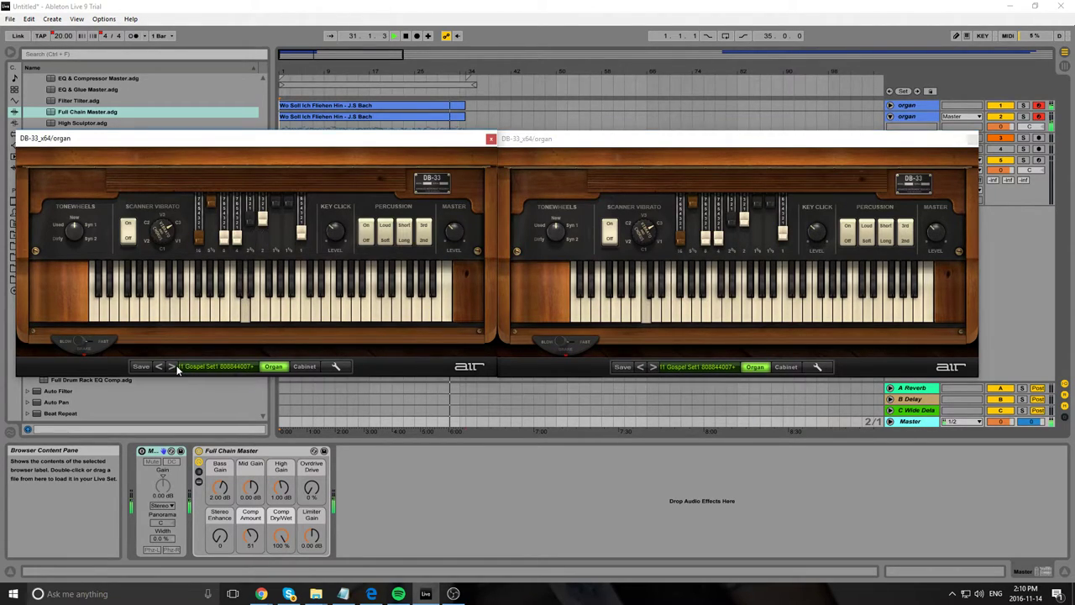
pyautogui.click(172, 367)
pyautogui.click(653, 367)
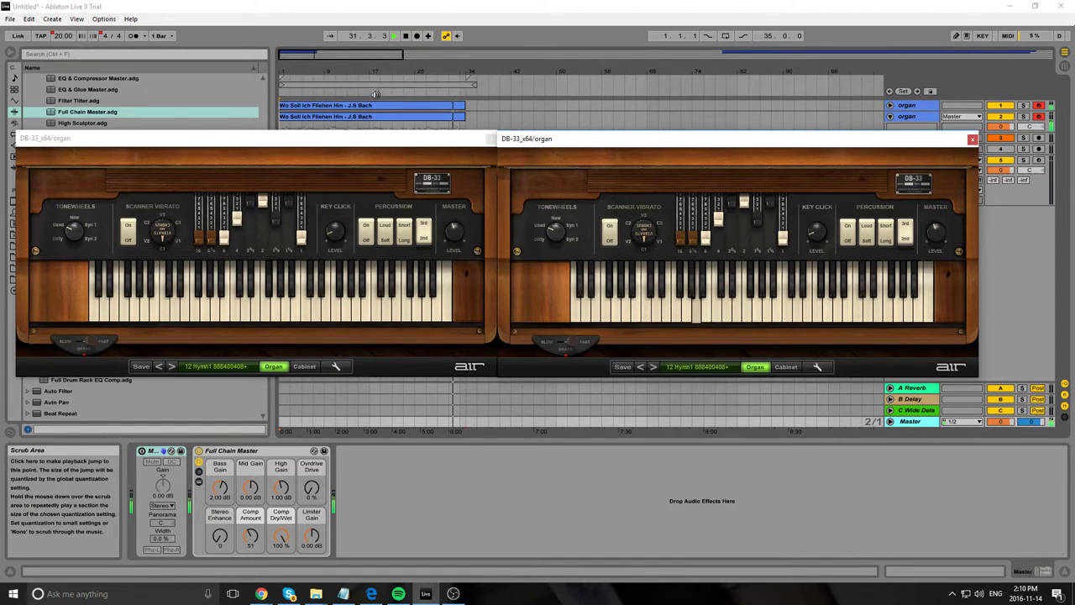
pyautogui.click(172, 366)
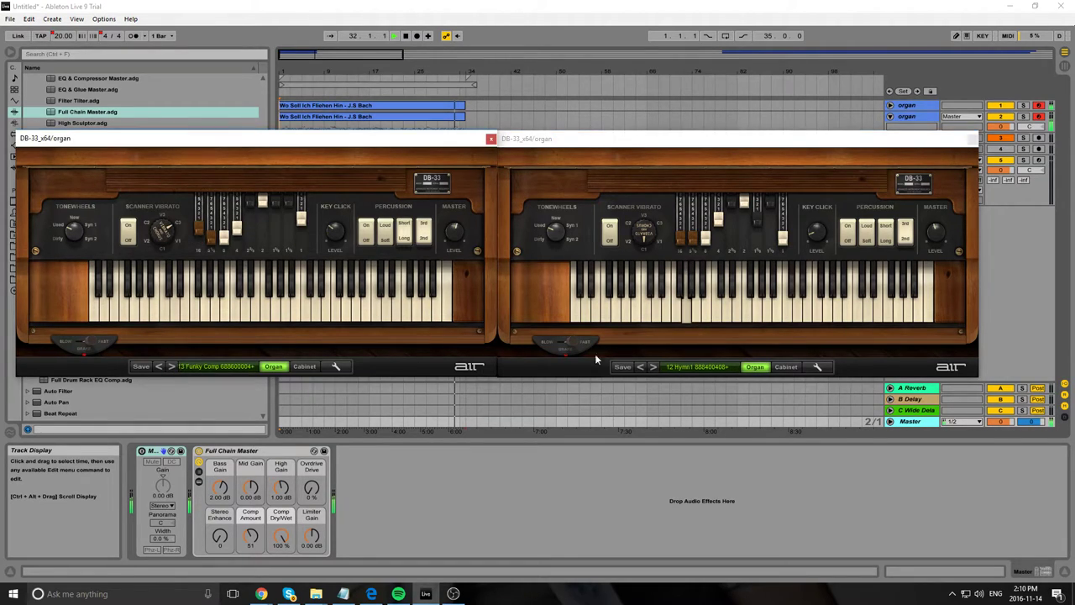
pyautogui.click(652, 367)
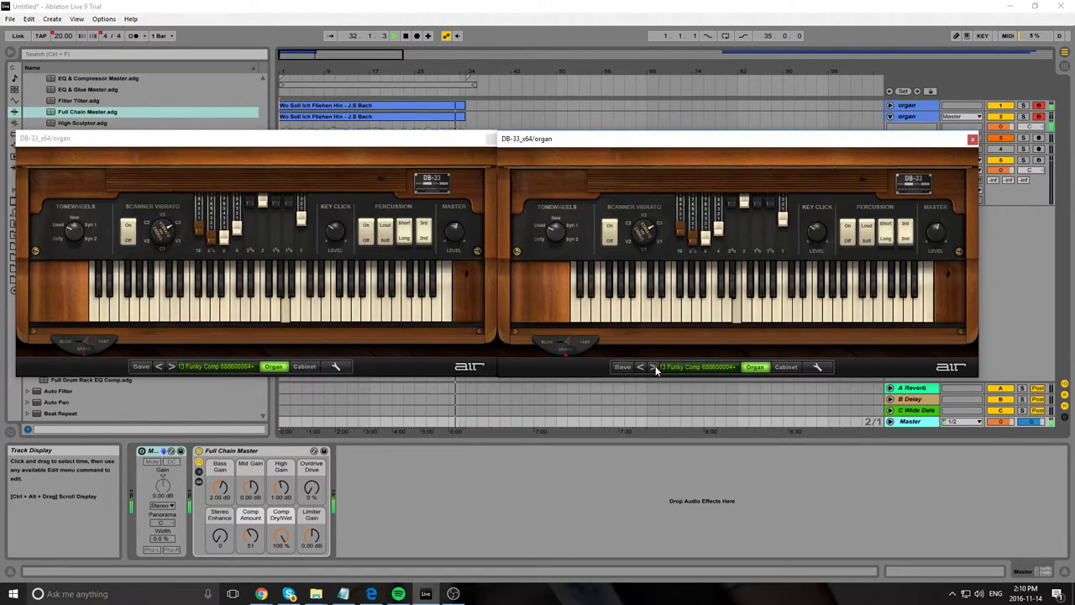
# Advance both DB-33 organs through the Gospel preset 15 Rays to 16 Shouting.
pyautogui.click(654, 367)
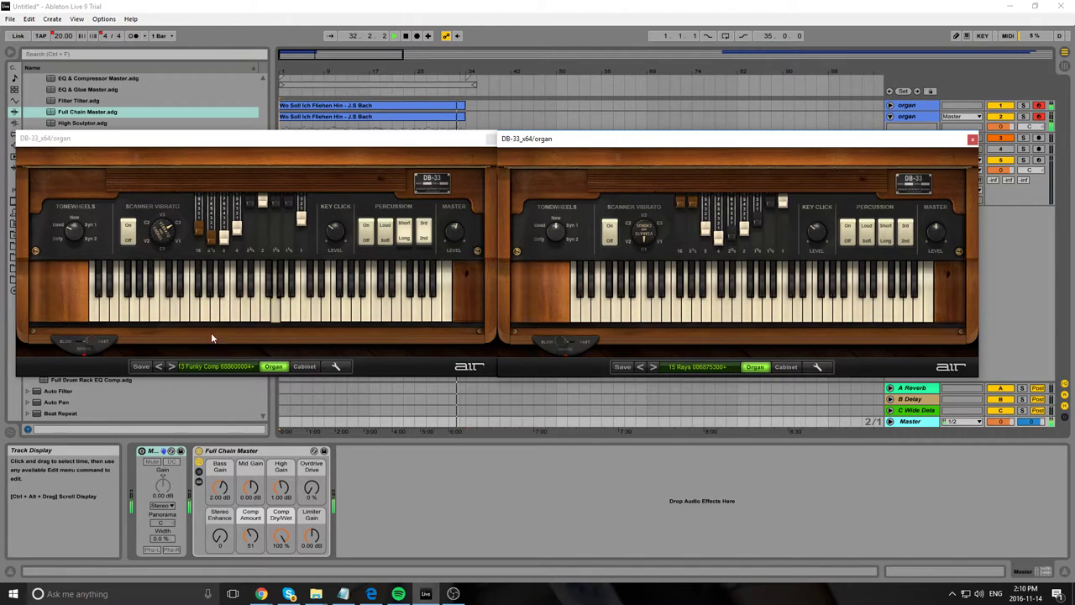
pyautogui.click(172, 366)
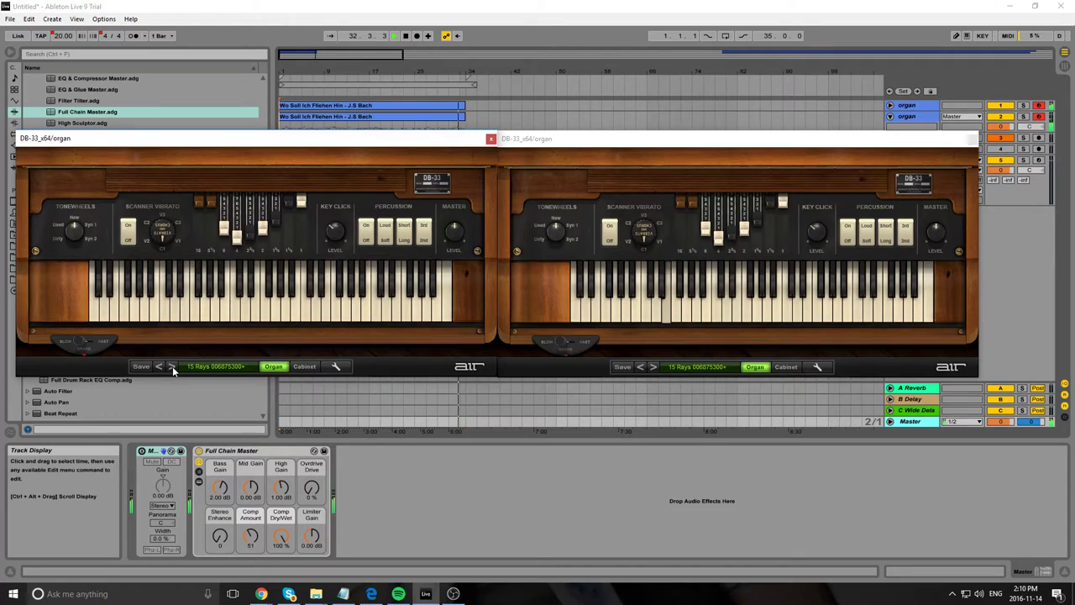
pyautogui.click(172, 366)
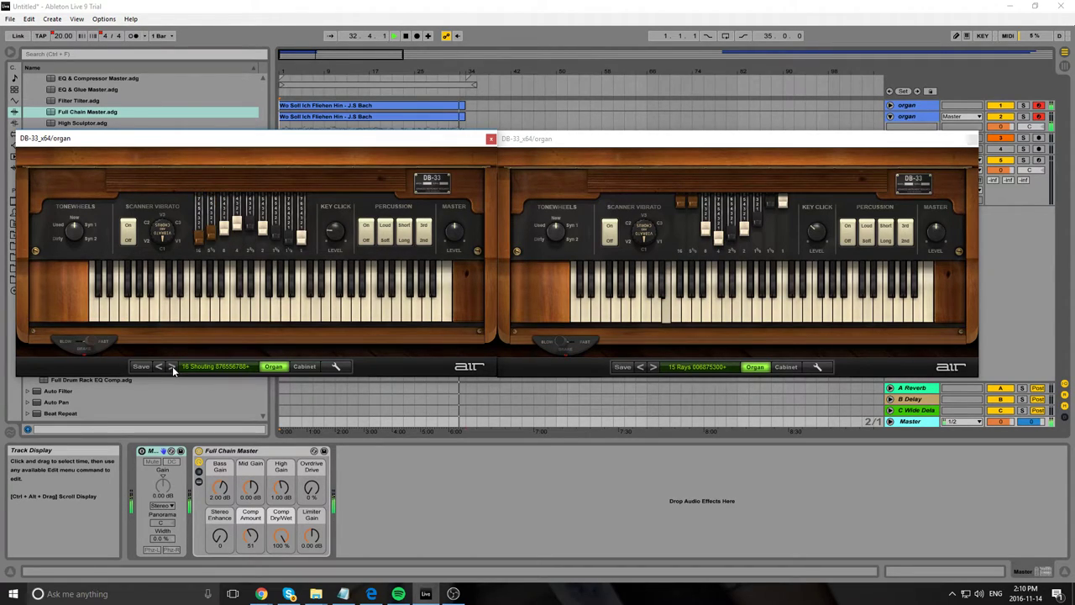
pyautogui.click(655, 368)
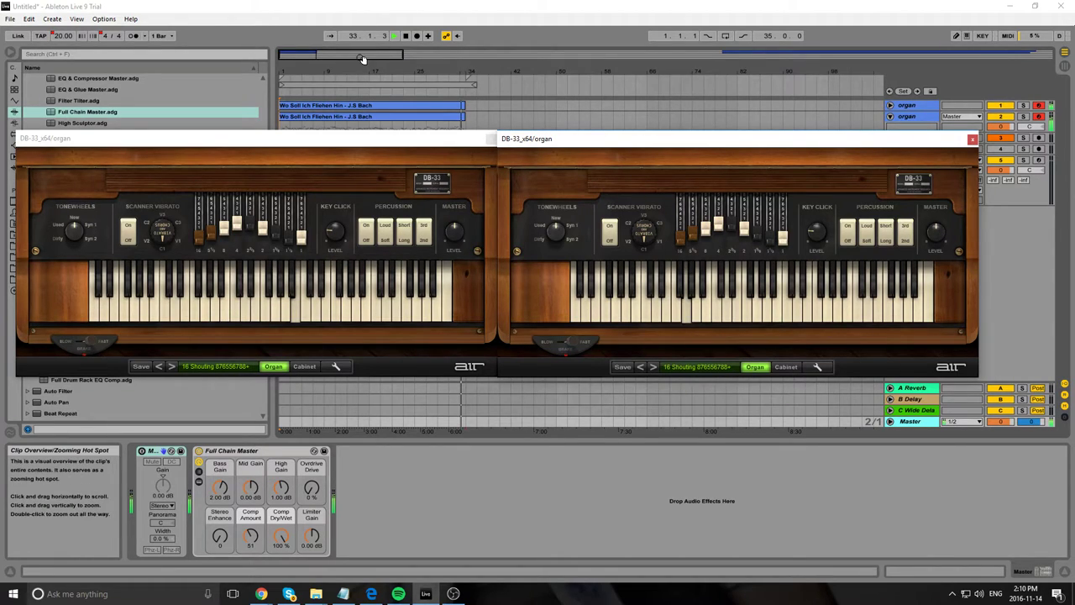
# Advance both DB-33 organs into the Ballad presets, through 01 Soft to 02 Slow+Vibr.
pyautogui.click(172, 370)
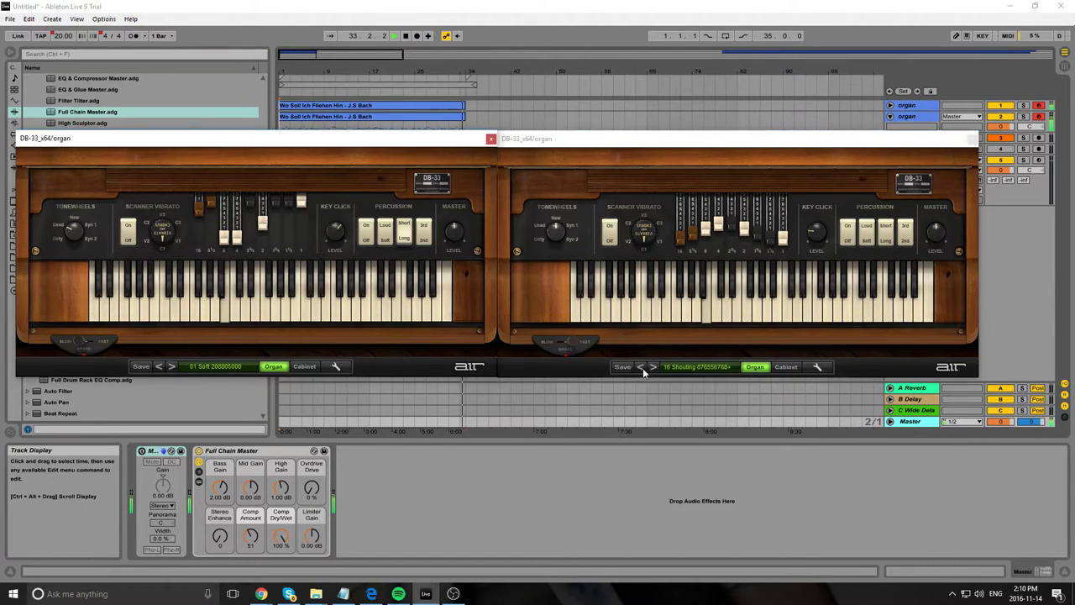
pyautogui.click(654, 368)
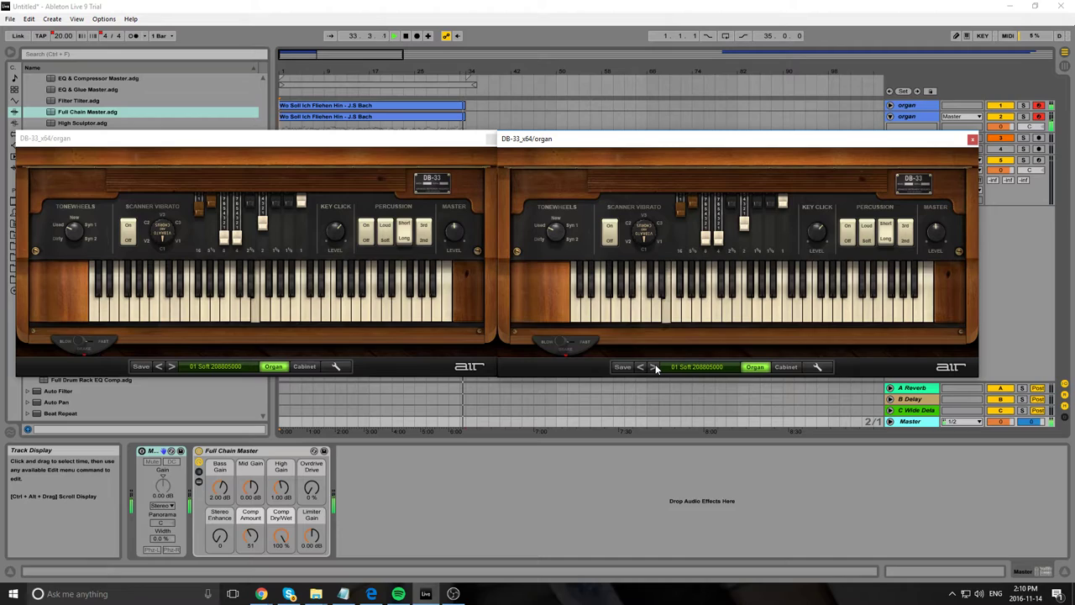
pyautogui.click(654, 368)
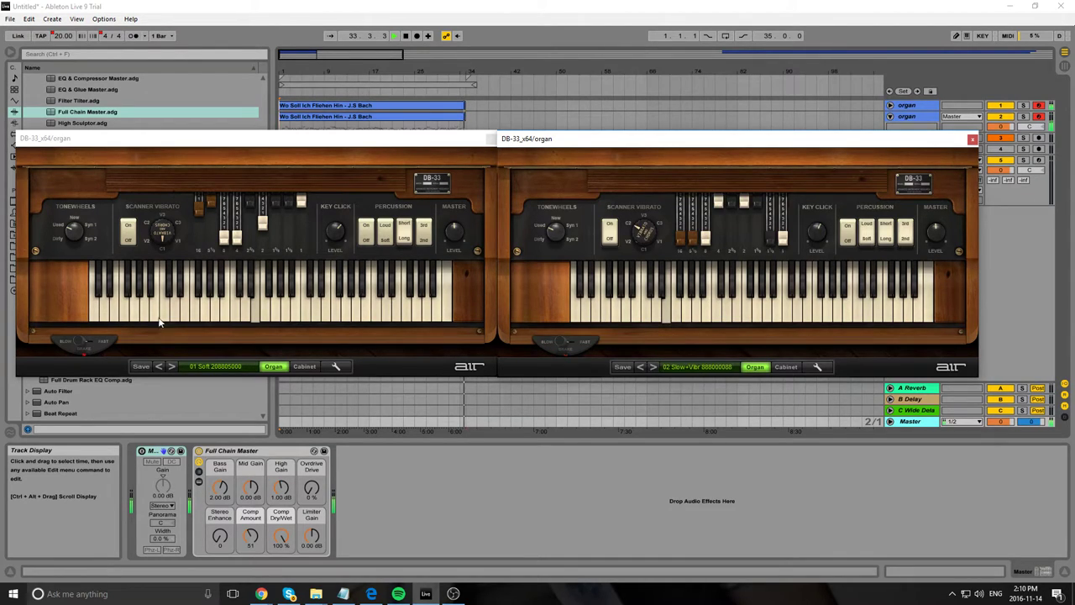
pyautogui.click(171, 366)
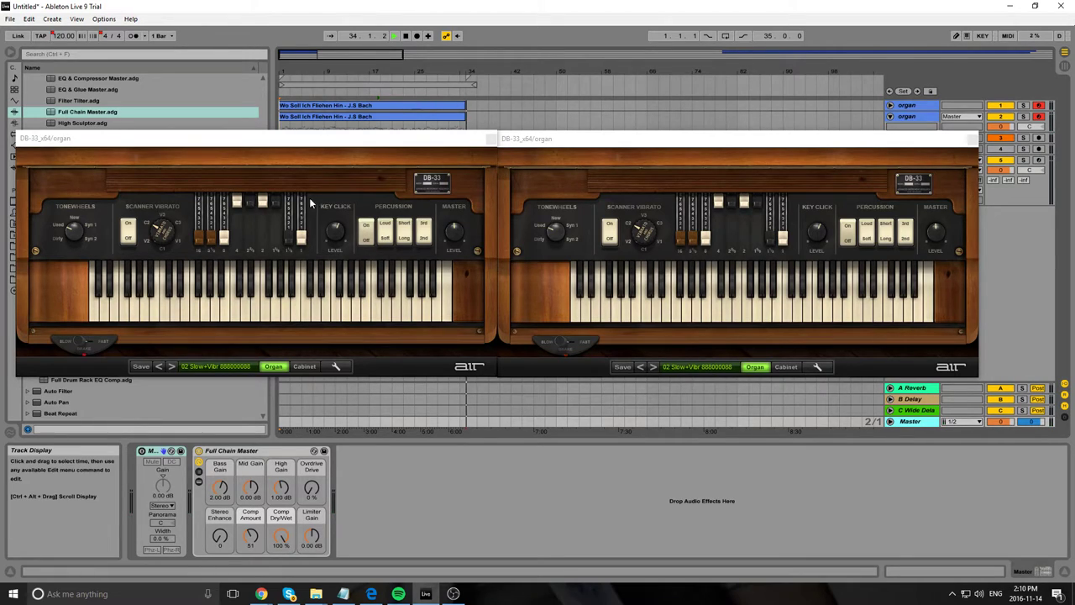
# Advance both DB-33 organs through the Ballad preset 03 Blues to 04 Fast.
pyautogui.click(171, 367)
pyautogui.click(653, 367)
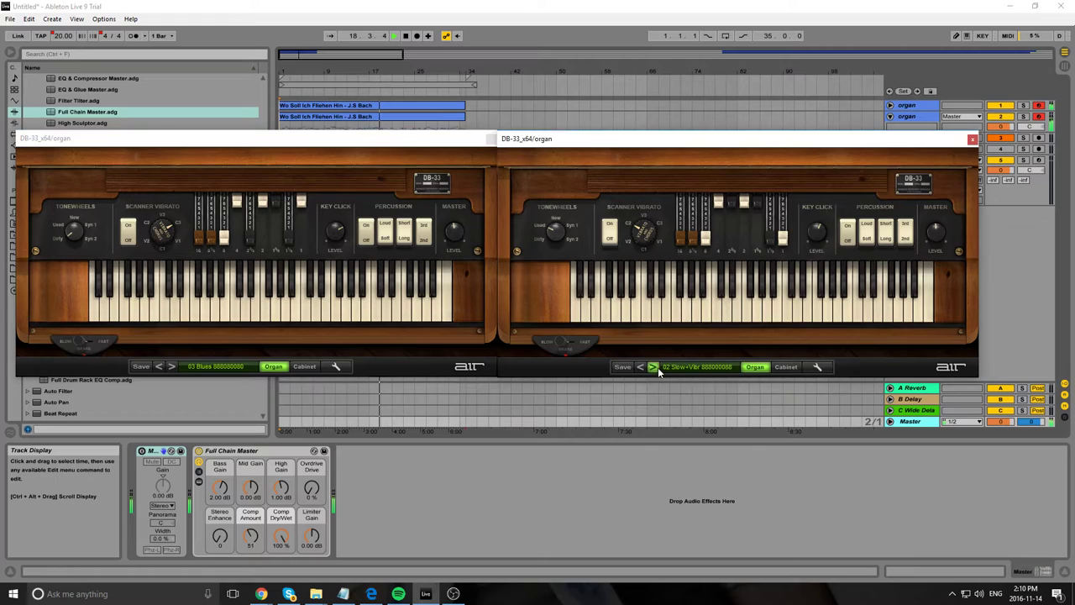
pyautogui.click(687, 366)
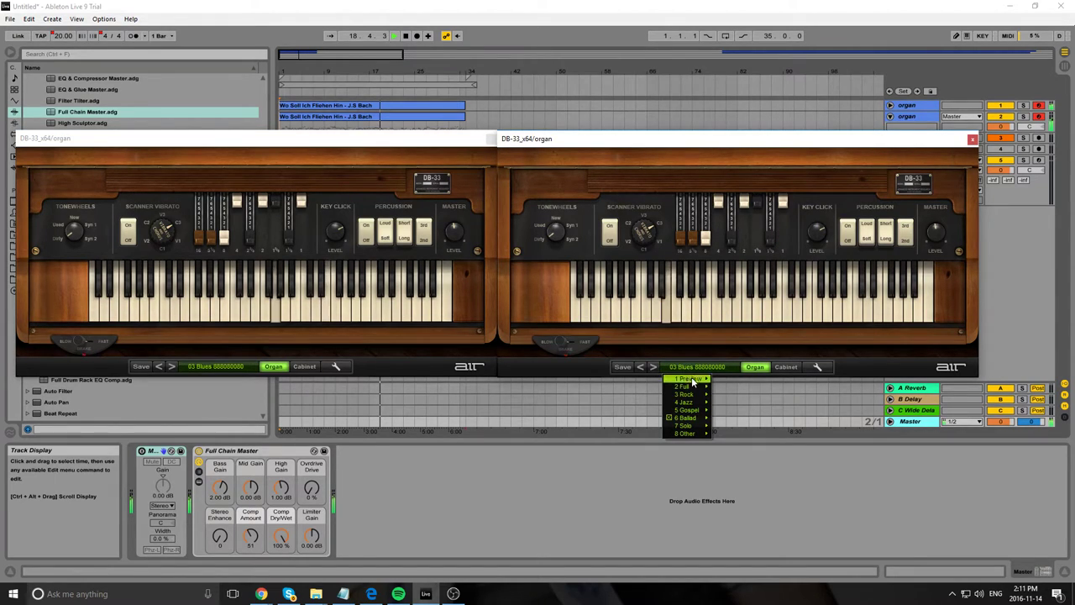
pyautogui.moveTo(693, 405)
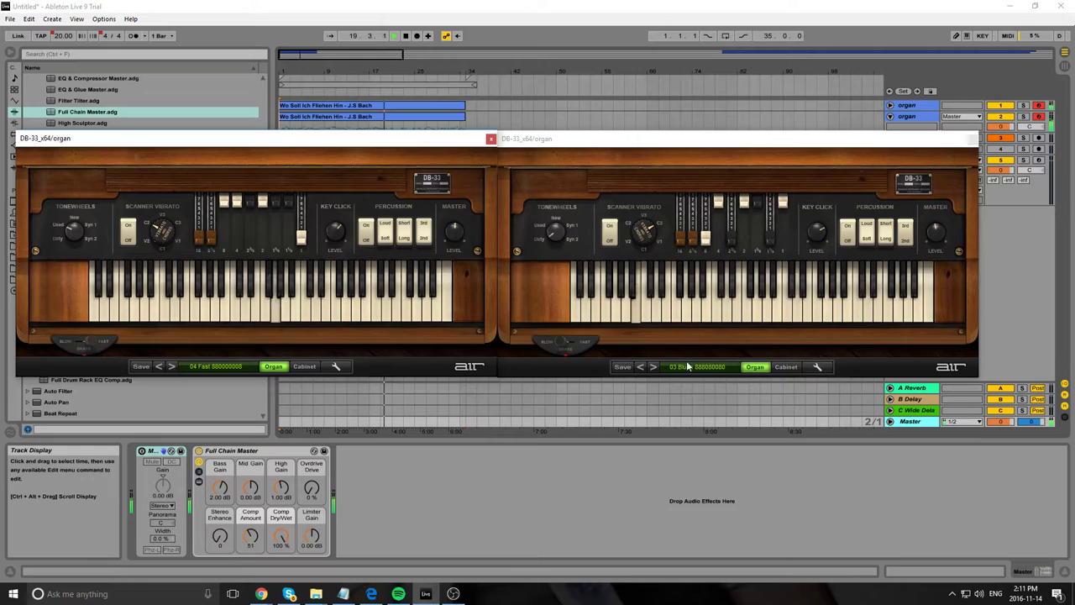
pyautogui.click(654, 367)
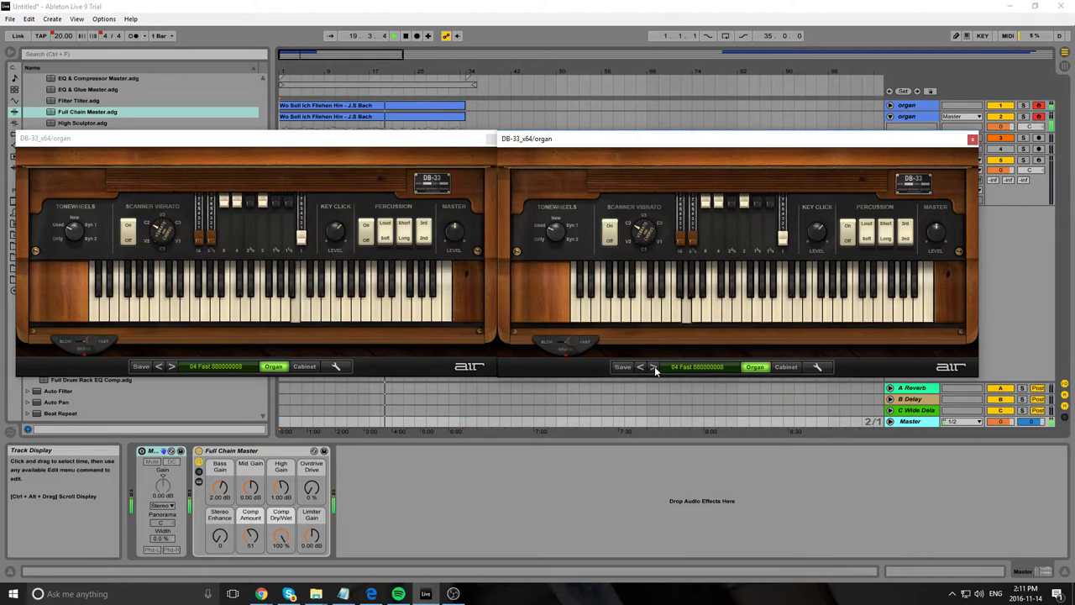
# Advance both DB-33 organs through 05 Slow and 06 Fast+Vib to the 07 Very Soft preset.
pyautogui.click(173, 367)
pyautogui.click(172, 367)
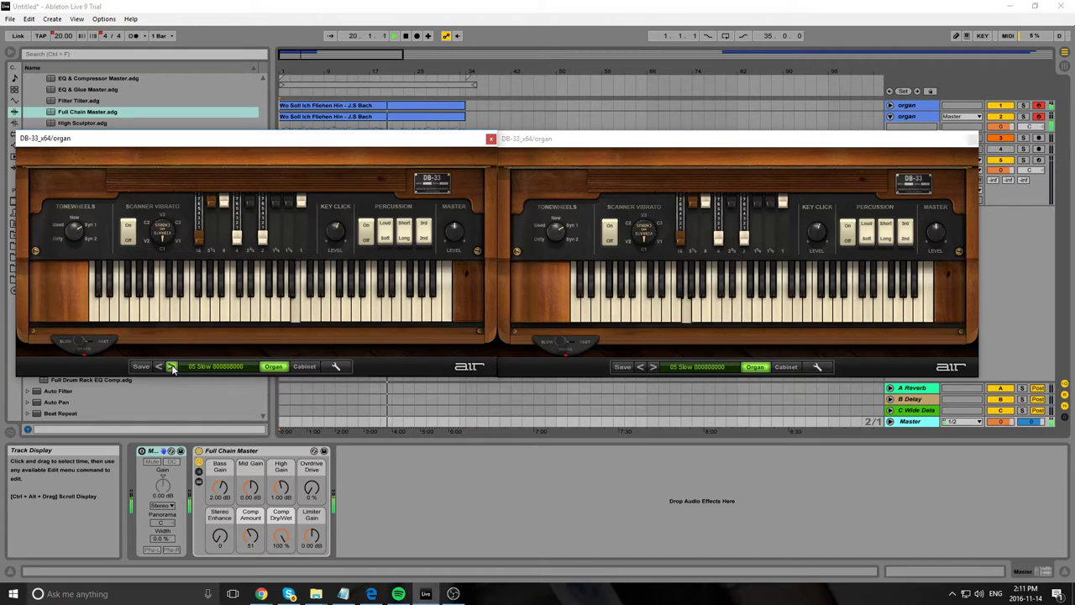
pyautogui.click(656, 367)
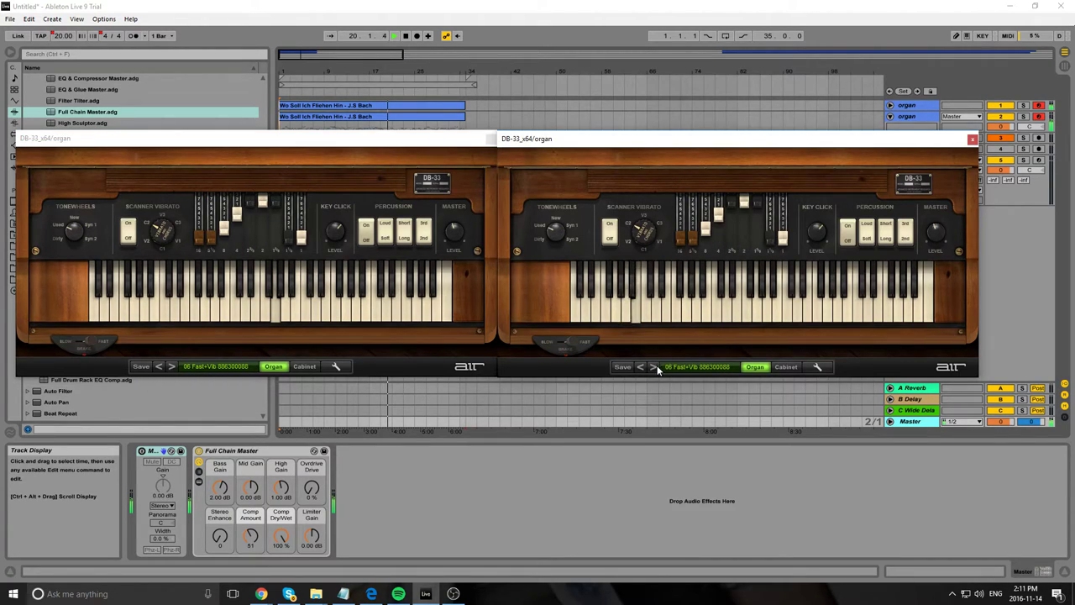
pyautogui.click(656, 367)
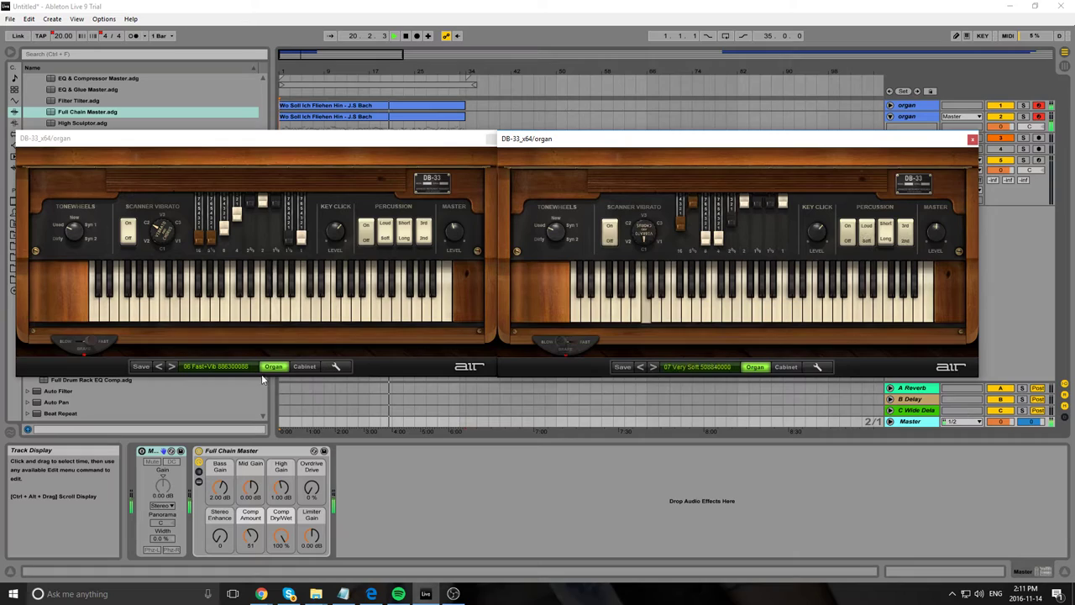
pyautogui.click(172, 367)
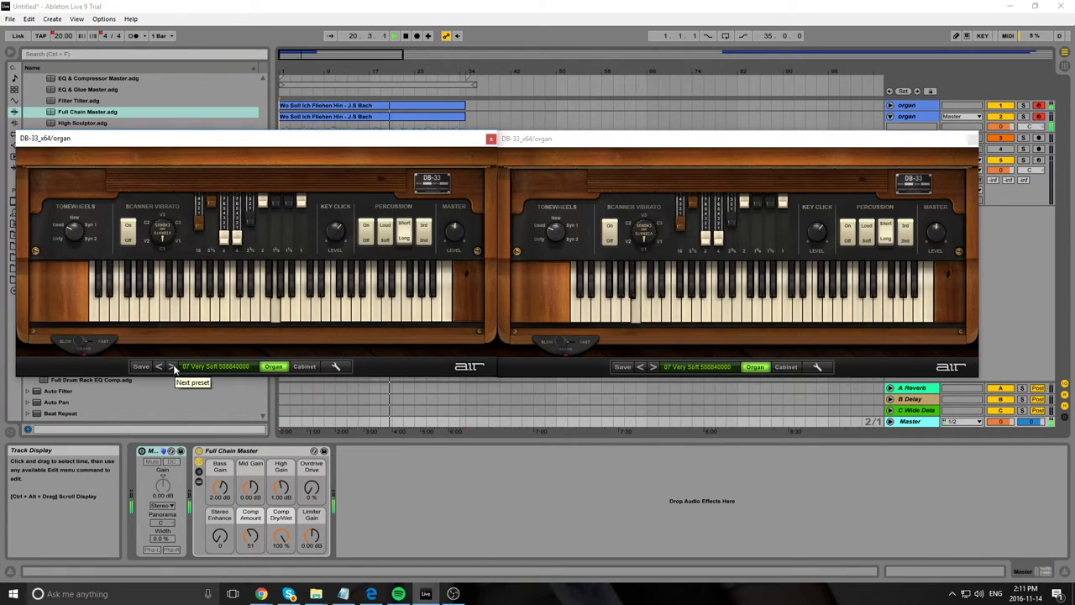
# Advance both DB-33 organs through 08 Soft and Easy Listening1 to the 10 Whistle1 preset.
pyautogui.click(172, 367)
pyautogui.click(651, 367)
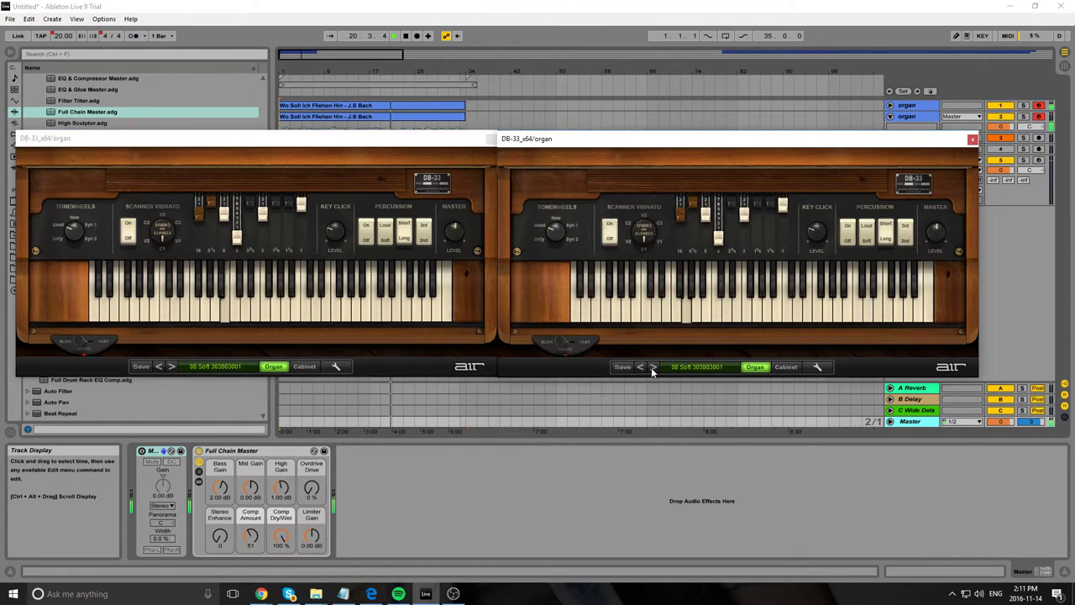
pyautogui.click(652, 367)
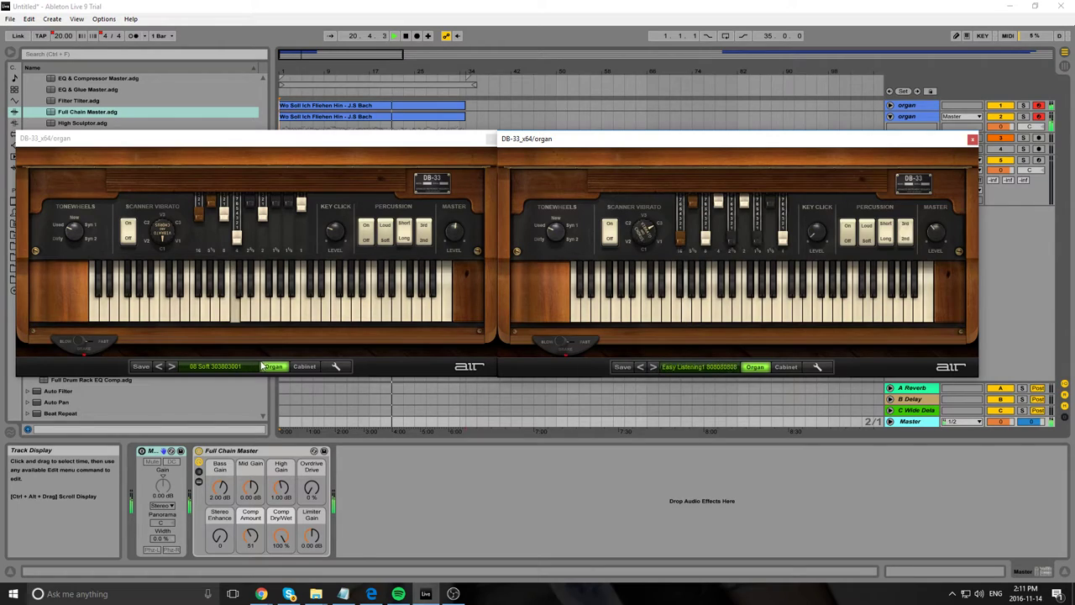
pyautogui.click(171, 366)
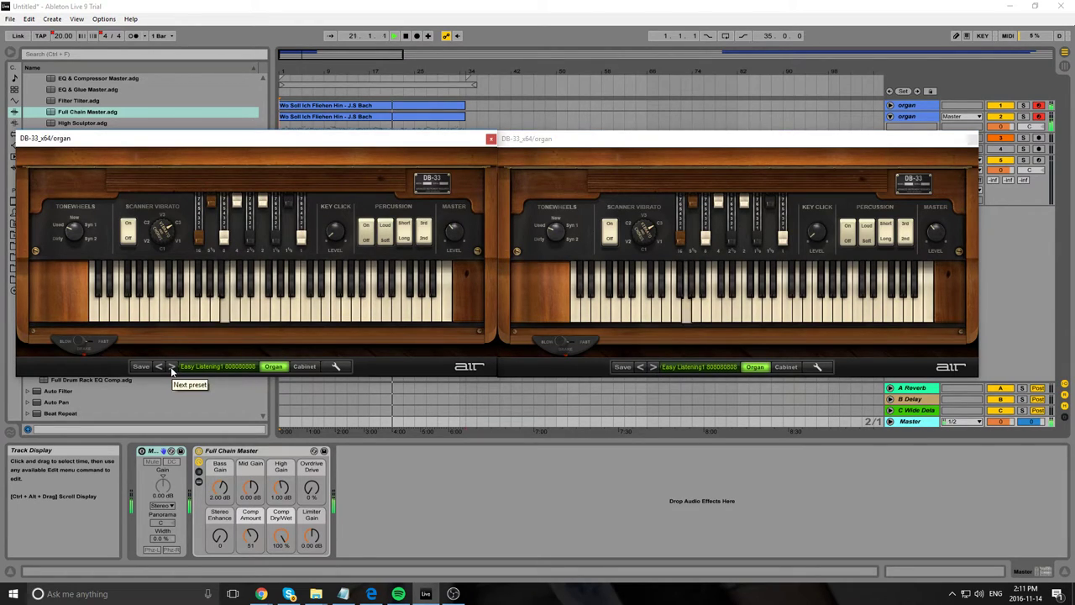
pyautogui.click(171, 366)
pyautogui.click(520, 348)
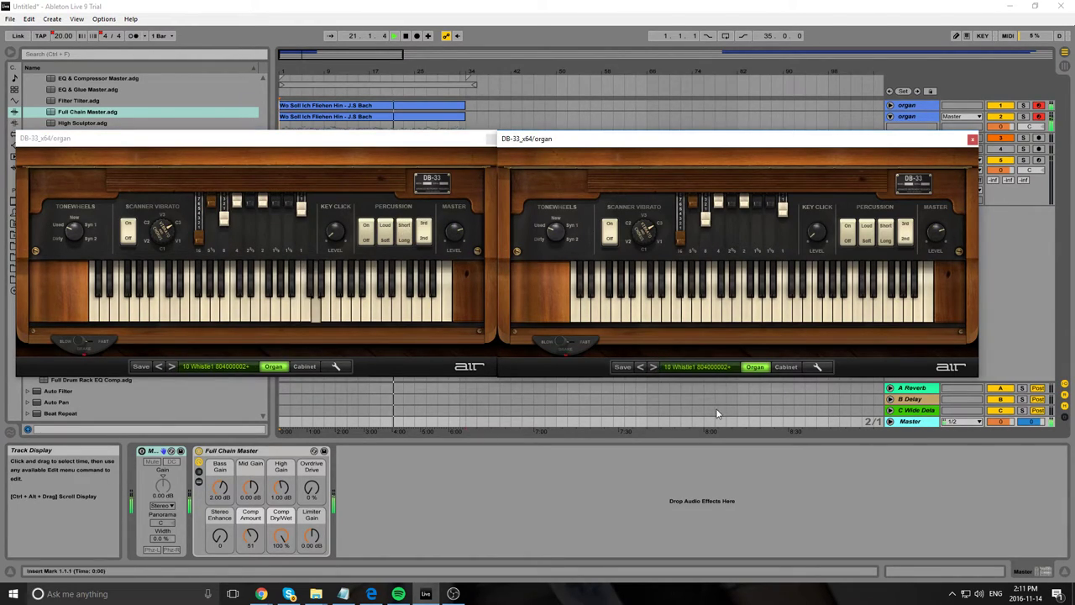
# Advance both DB-33 organs through the Piano1 Perc 2nd and Hole1 Perc 3rd presets to Alone Perc 2nd.
pyautogui.click(652, 366)
pyautogui.click(200, 371)
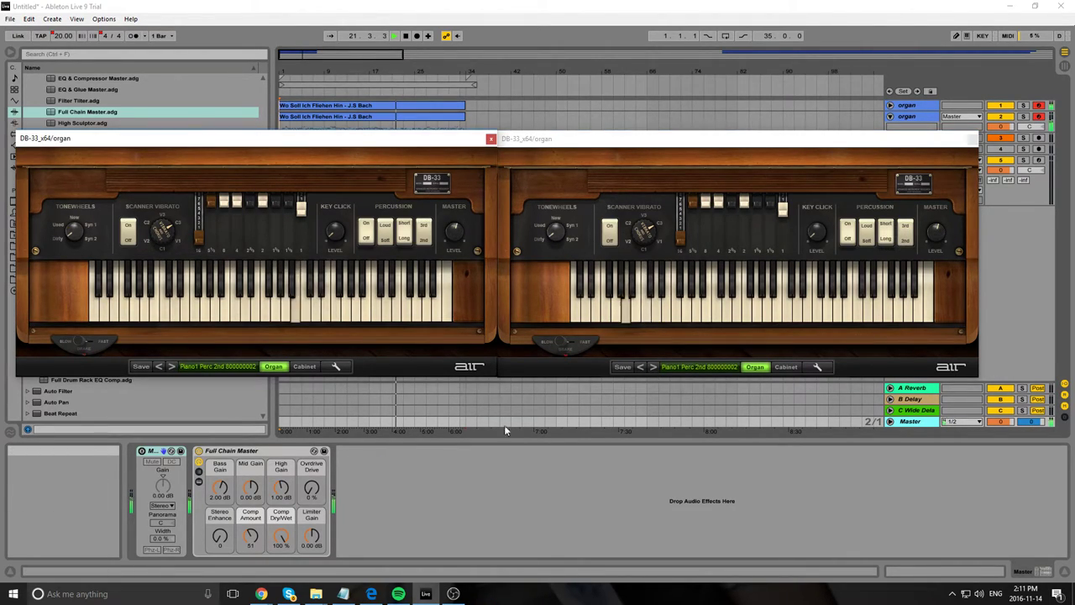
pyautogui.click(653, 366)
pyautogui.click(172, 369)
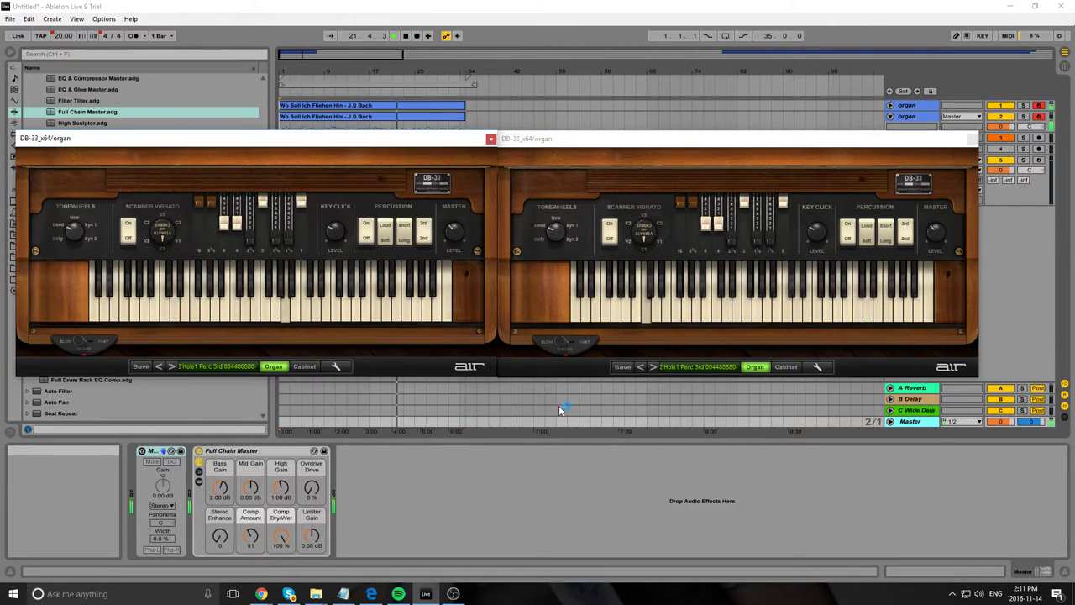
pyautogui.click(654, 366)
pyautogui.click(174, 365)
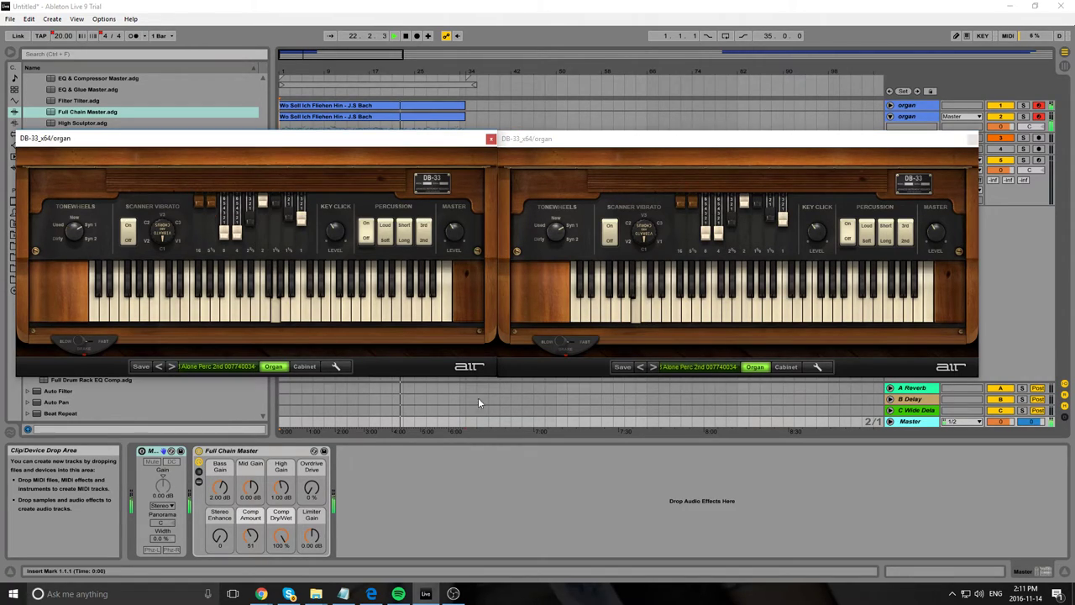
# Advance both DB-33 organs through 14 Plain and 15 Ballad1 to the 16 Dark preset.
pyautogui.click(643, 367)
pyautogui.click(173, 367)
pyautogui.click(173, 367)
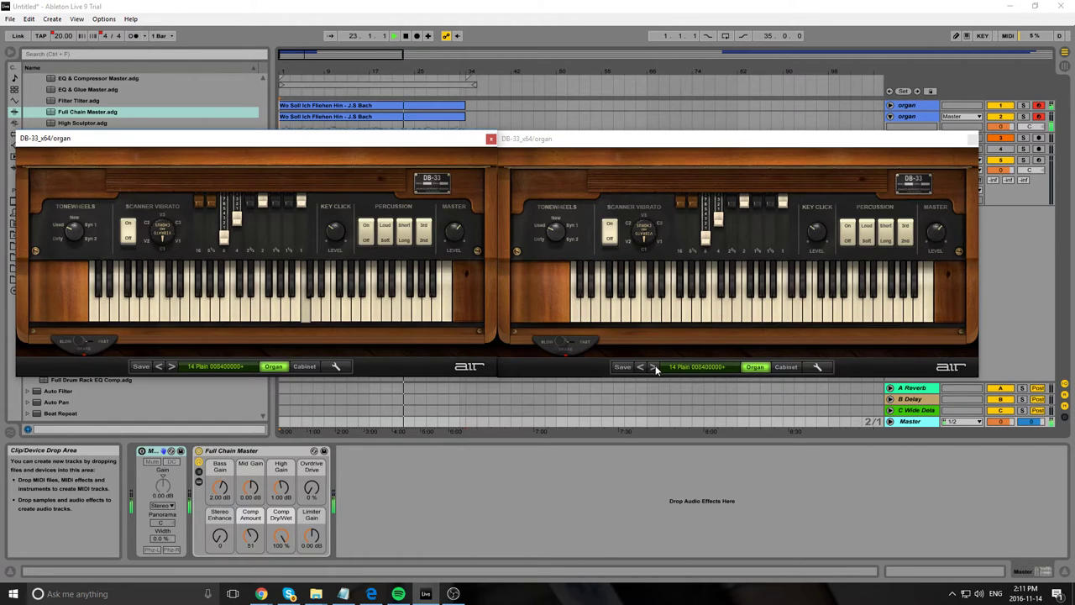
pyautogui.click(654, 368)
pyautogui.click(173, 367)
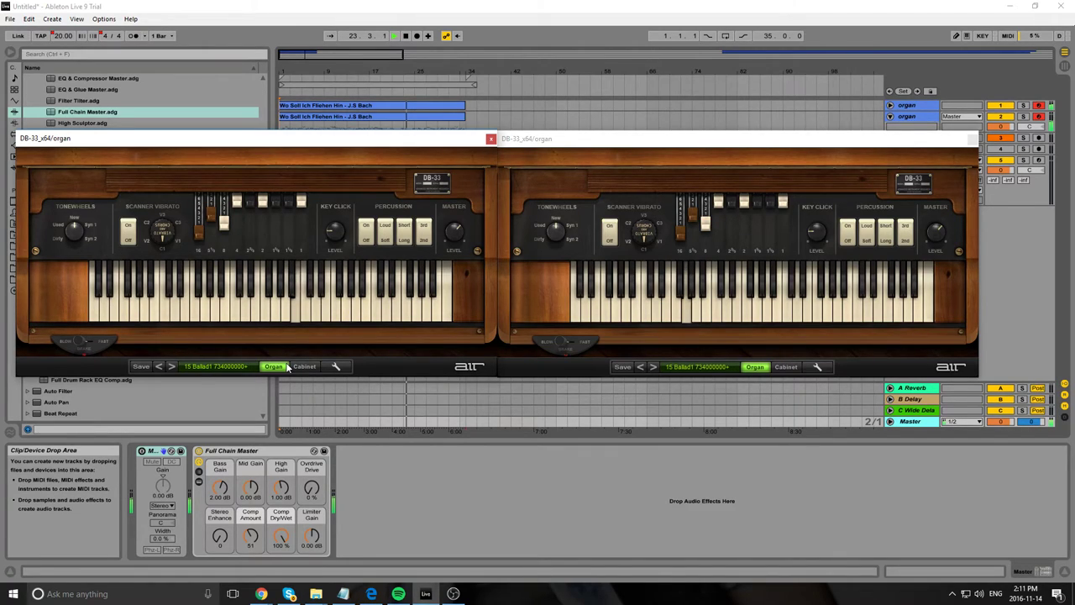
pyautogui.click(653, 366)
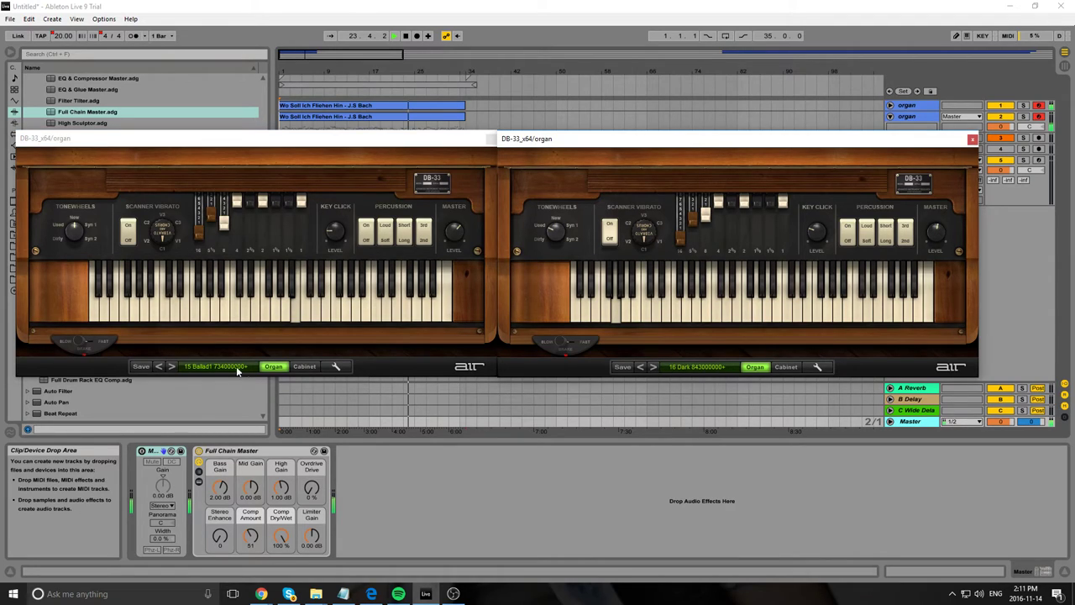
pyautogui.click(174, 366)
# Advance both DB-33 organs into the Solo presets, through 01 16 2 Fast to 02 16 4 Slow.
pyautogui.click(655, 366)
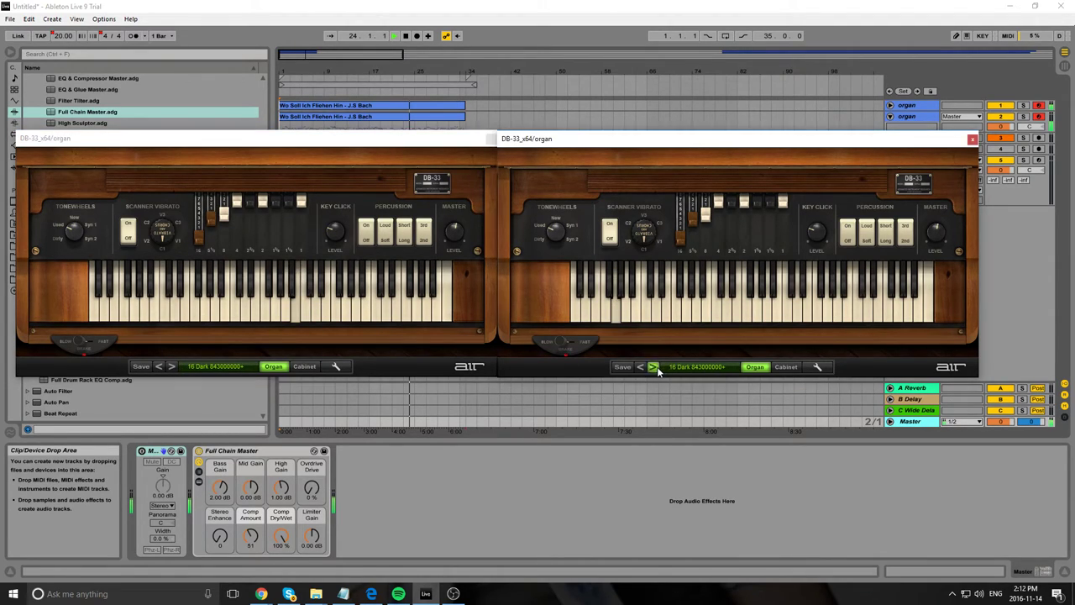
pyautogui.click(174, 366)
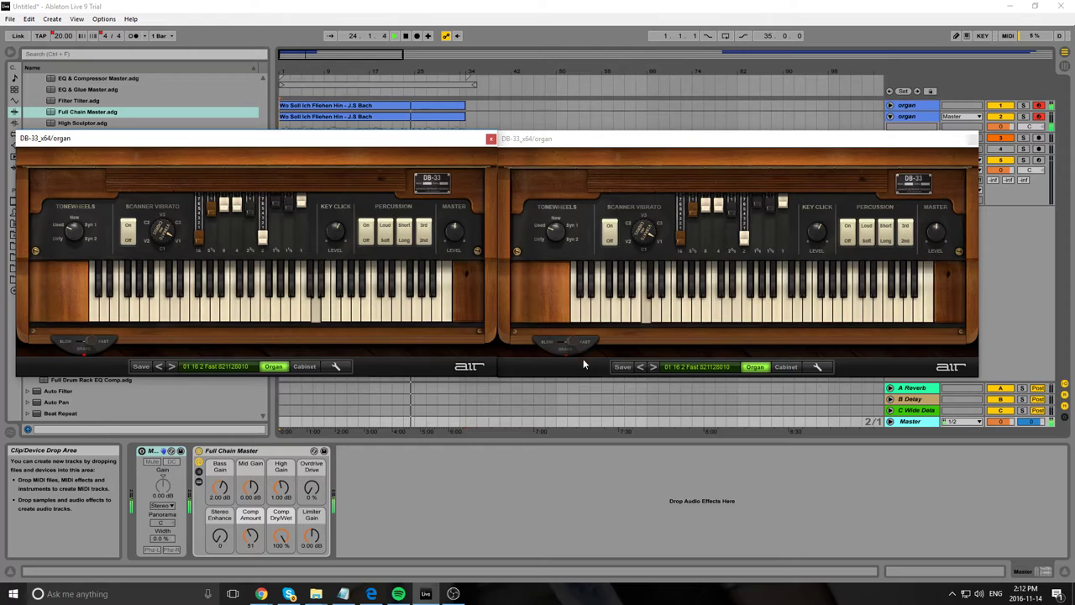
pyautogui.click(655, 367)
pyautogui.click(174, 366)
# Load the Solo preset 03 Beware on the first DB-33 organ, and advance both organs through 04 Fast to 05 Drive 3rd.
pyautogui.click(215, 366)
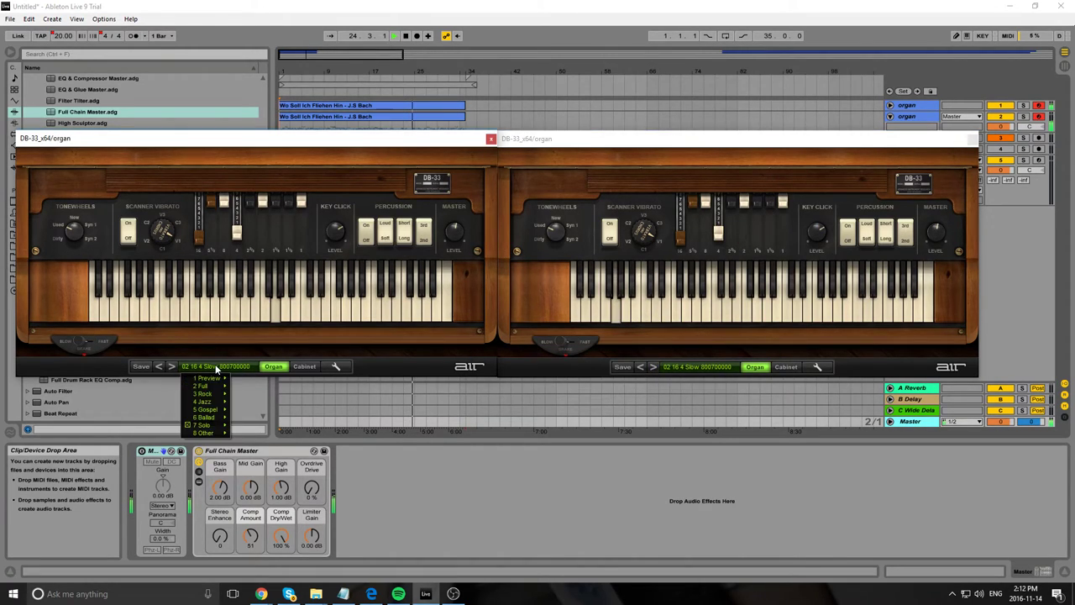
pyautogui.moveTo(217, 426)
pyautogui.click(265, 457)
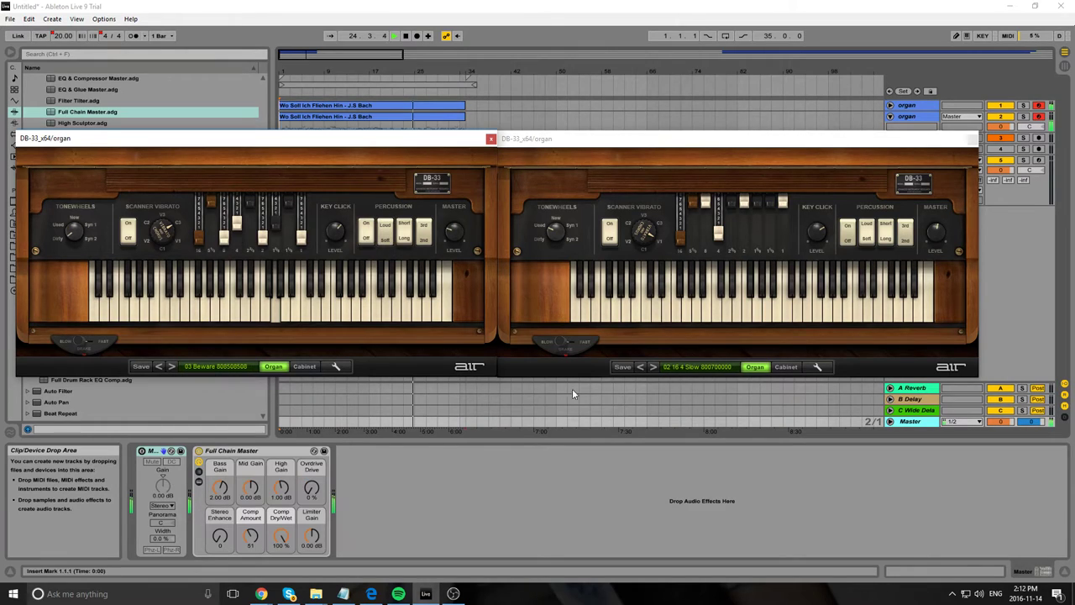
pyautogui.click(665, 367)
pyautogui.click(653, 367)
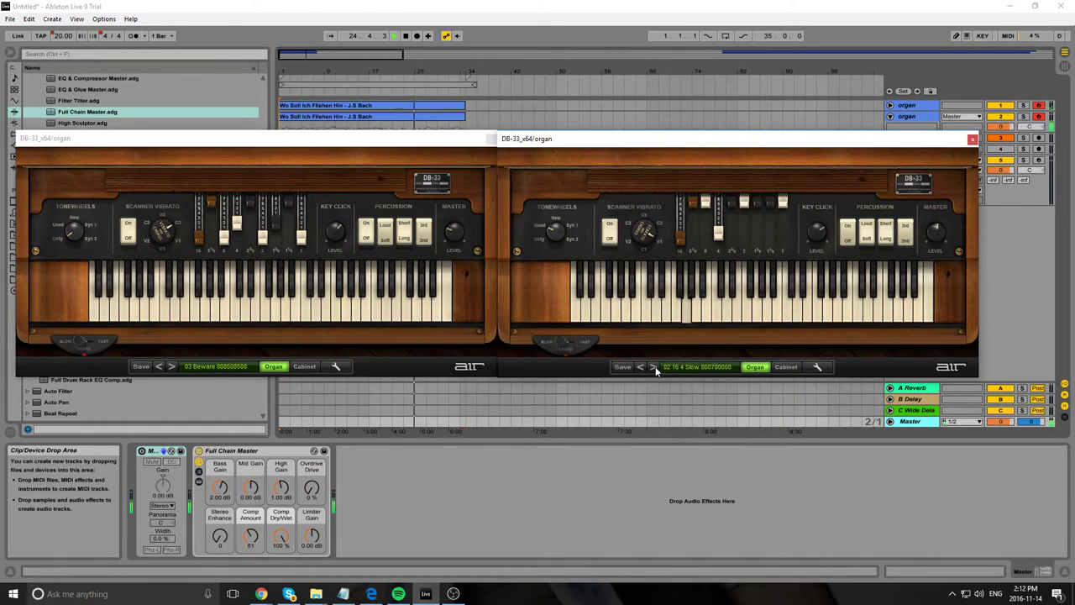
pyautogui.click(654, 369)
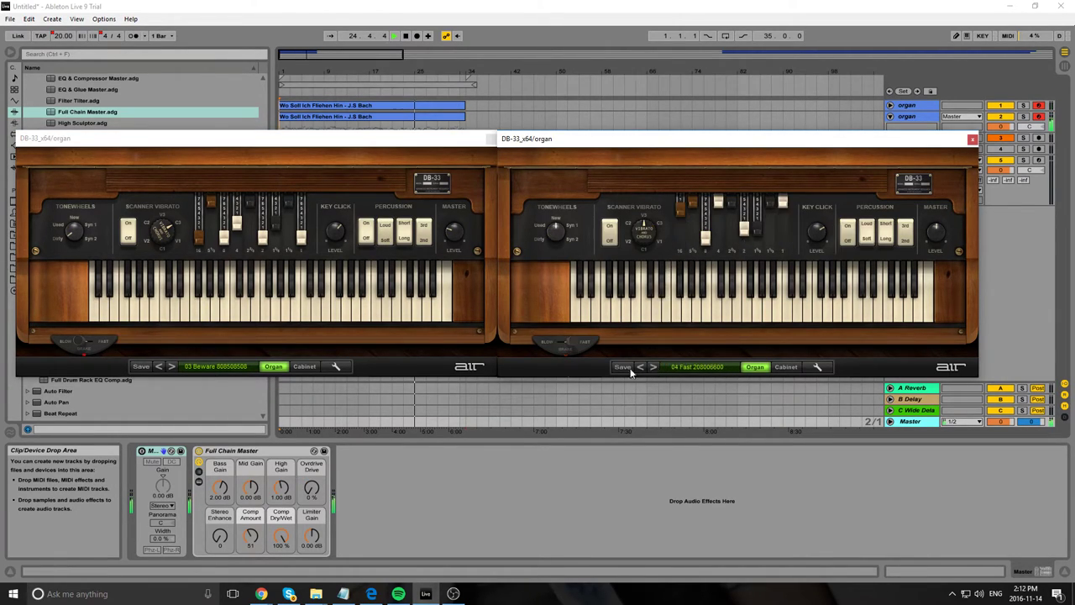
pyautogui.click(171, 367)
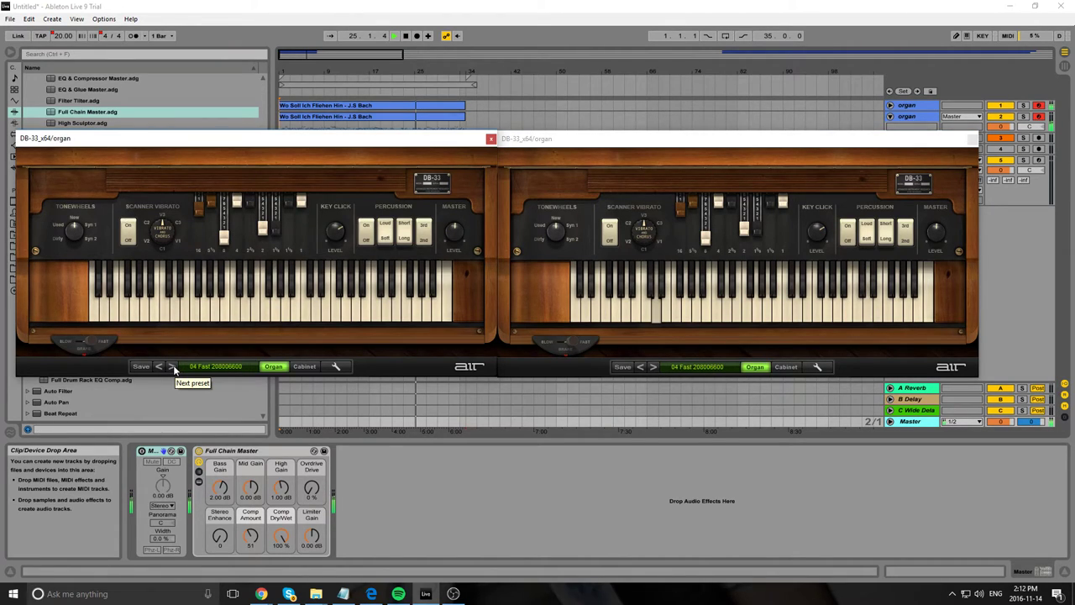
pyautogui.click(172, 367)
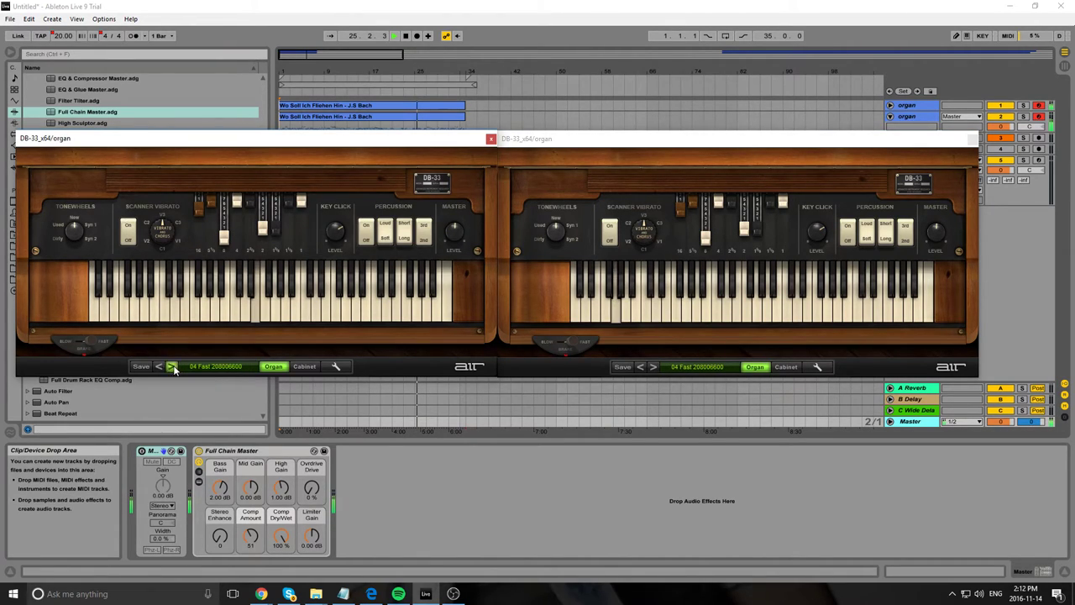
pyautogui.click(654, 370)
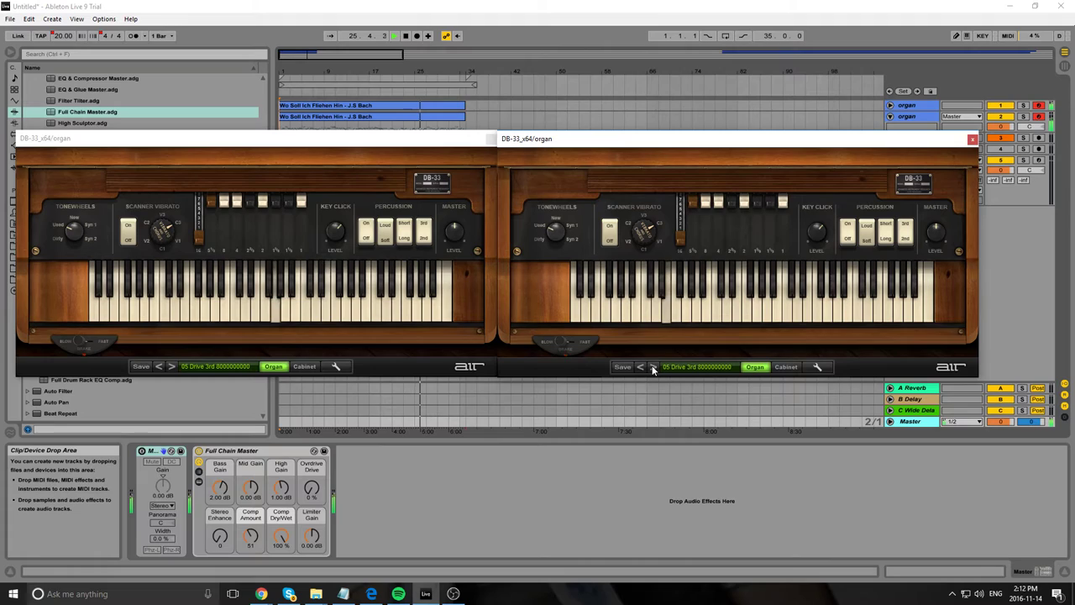
# Advance both DB-33 organs through the Solo presets 06 5th Solo and 07 Impertinent to 08 Cute.
pyautogui.click(654, 368)
pyautogui.click(171, 367)
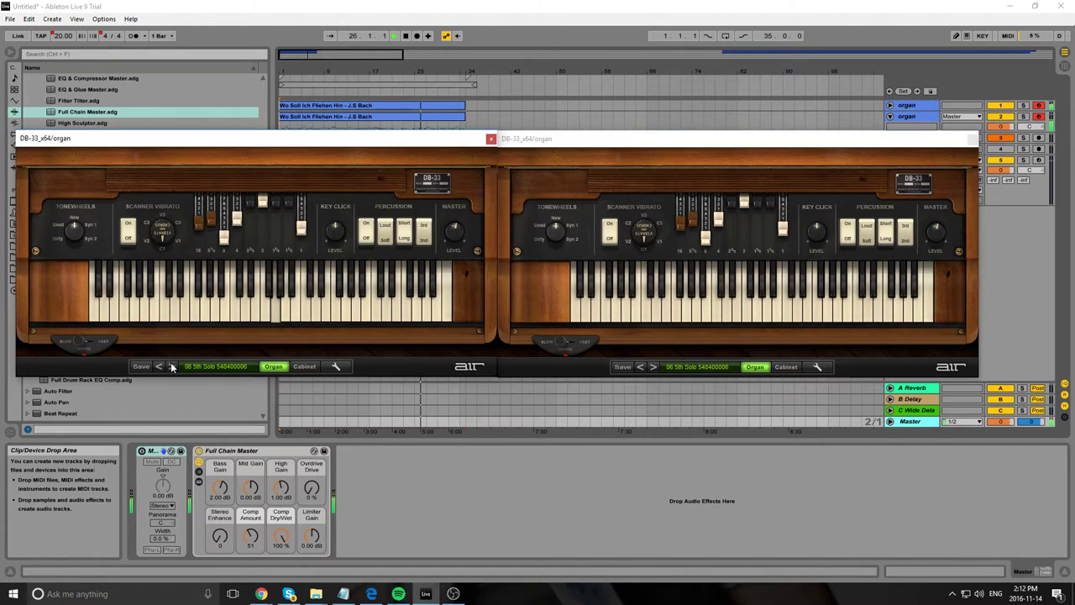
pyautogui.click(171, 367)
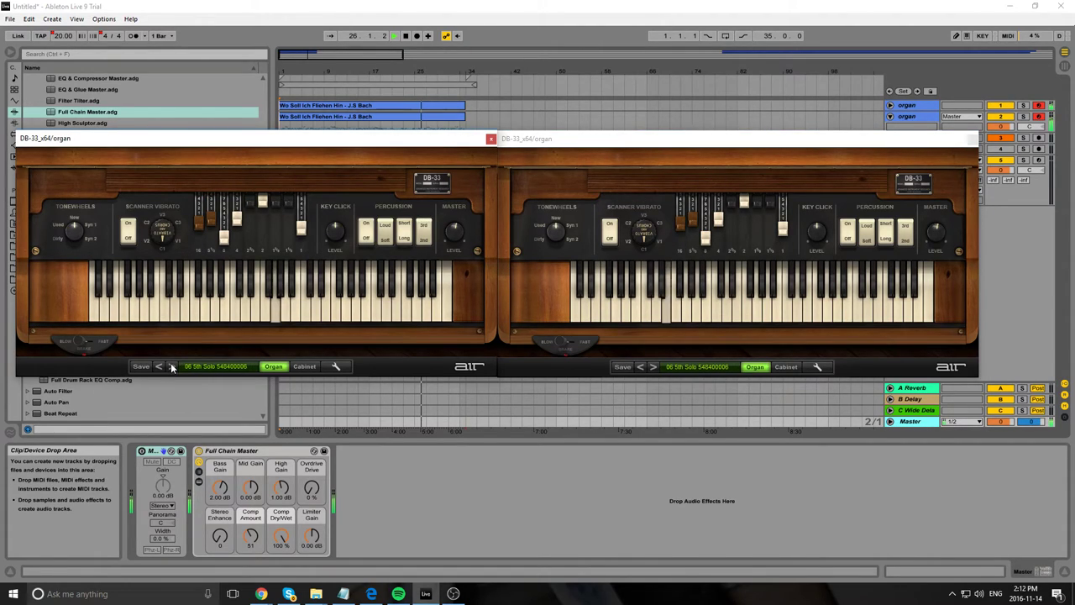
pyautogui.click(654, 367)
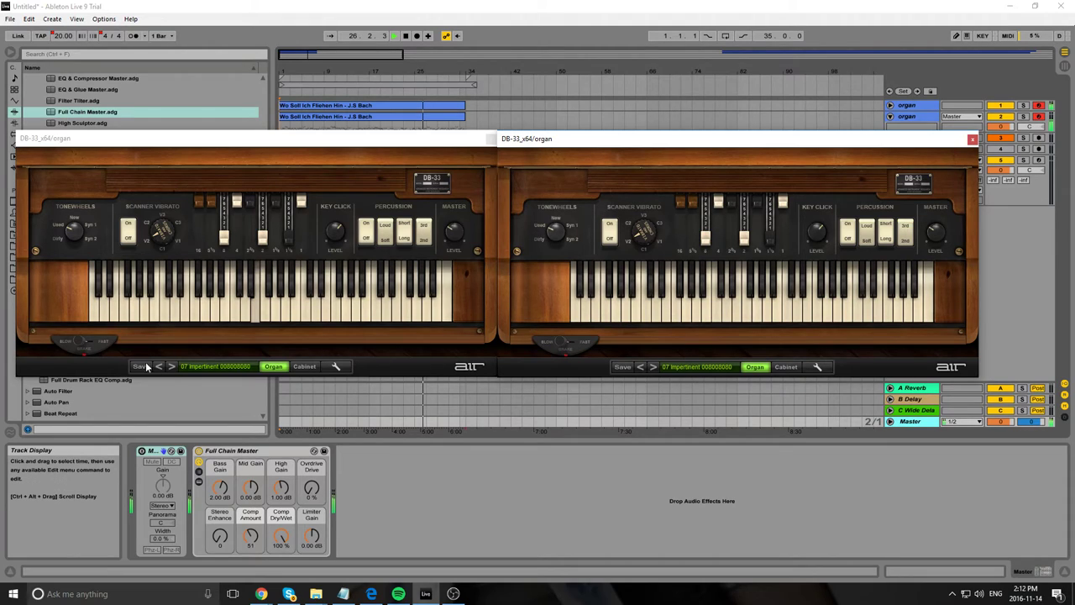
pyautogui.click(171, 367)
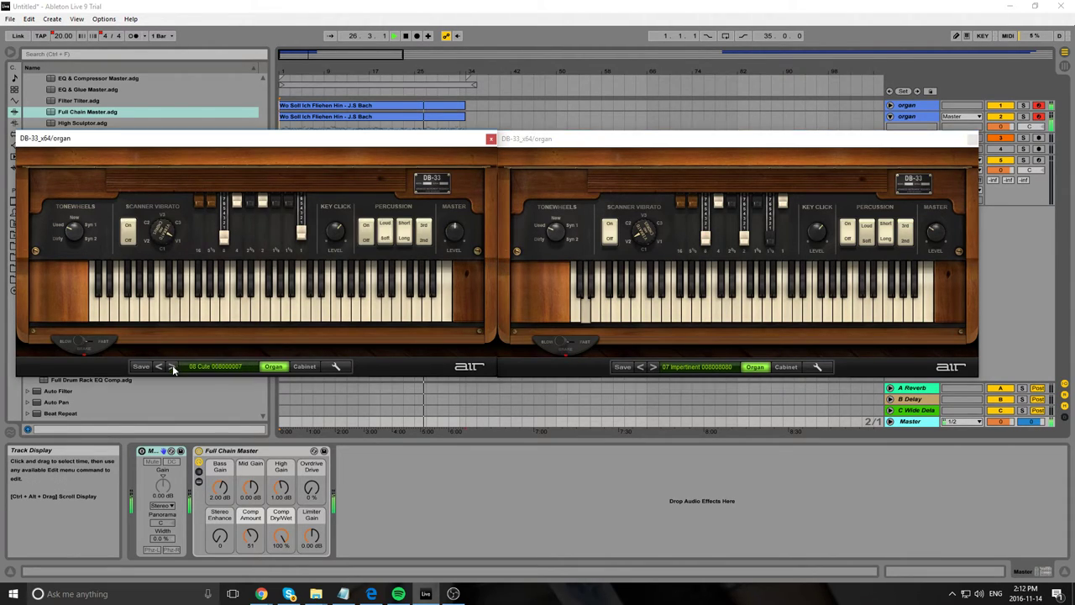
pyautogui.click(653, 367)
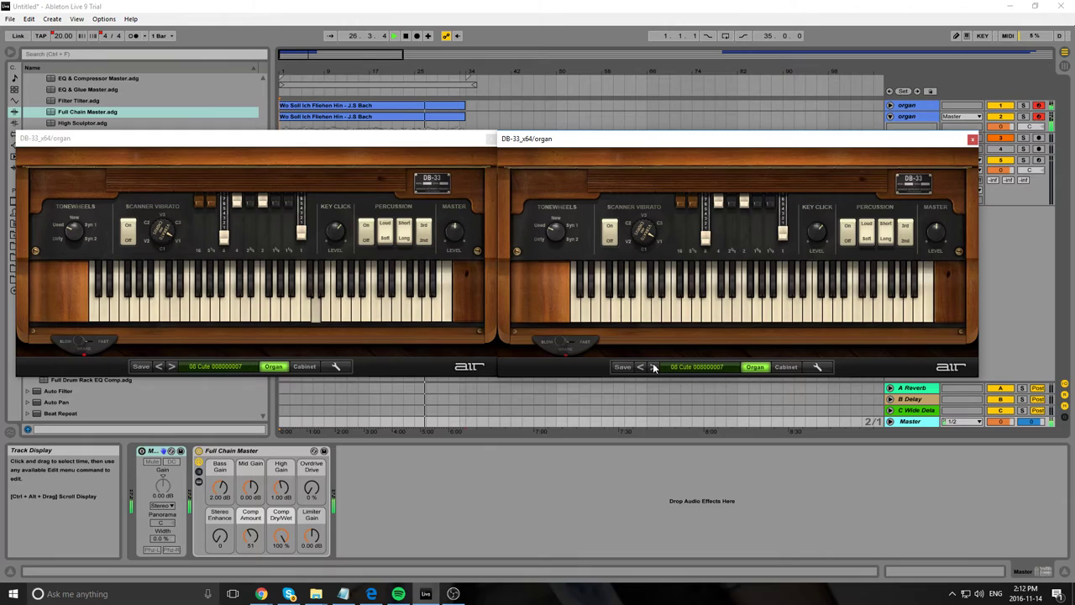
# Advance both DB-33 organs through Solo 1 Perc 2nd and Solo Perc 3rd to the Dark Solo Perc 2nd preset.
pyautogui.click(172, 366)
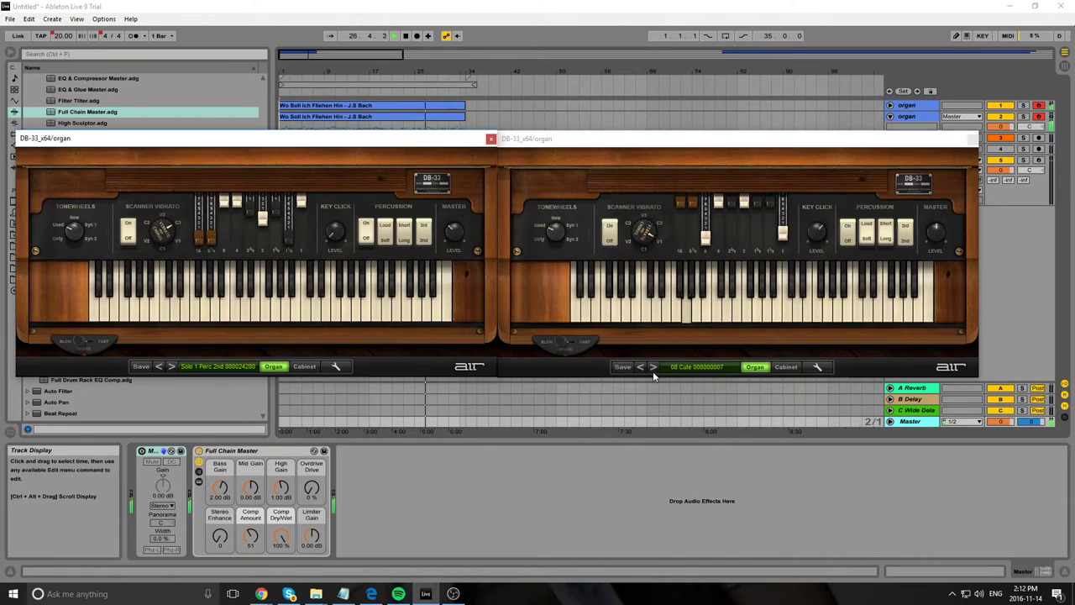
pyautogui.click(654, 367)
pyautogui.click(171, 366)
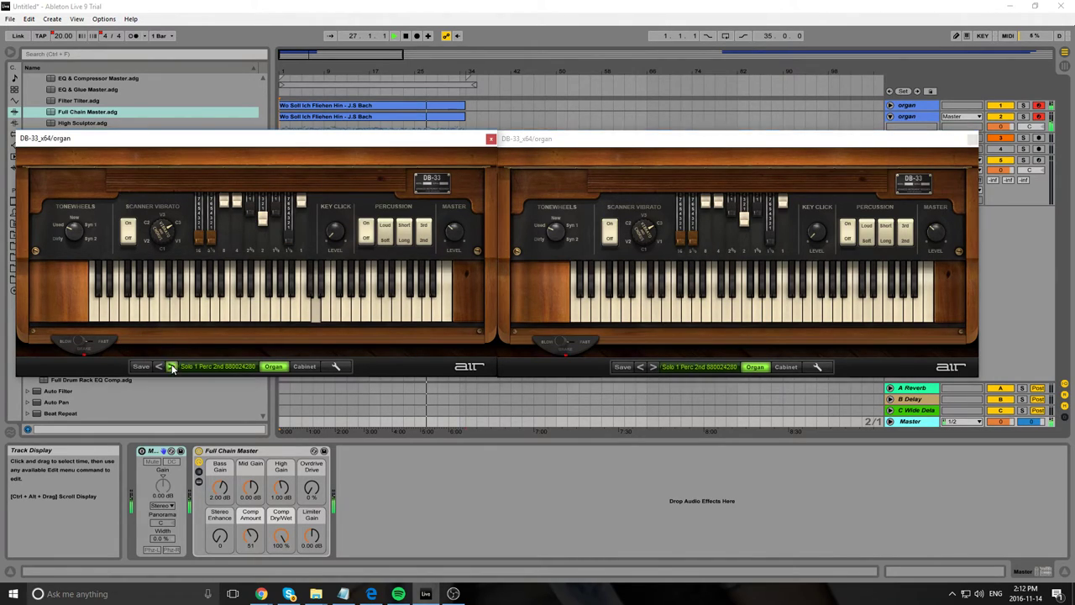
pyautogui.click(654, 366)
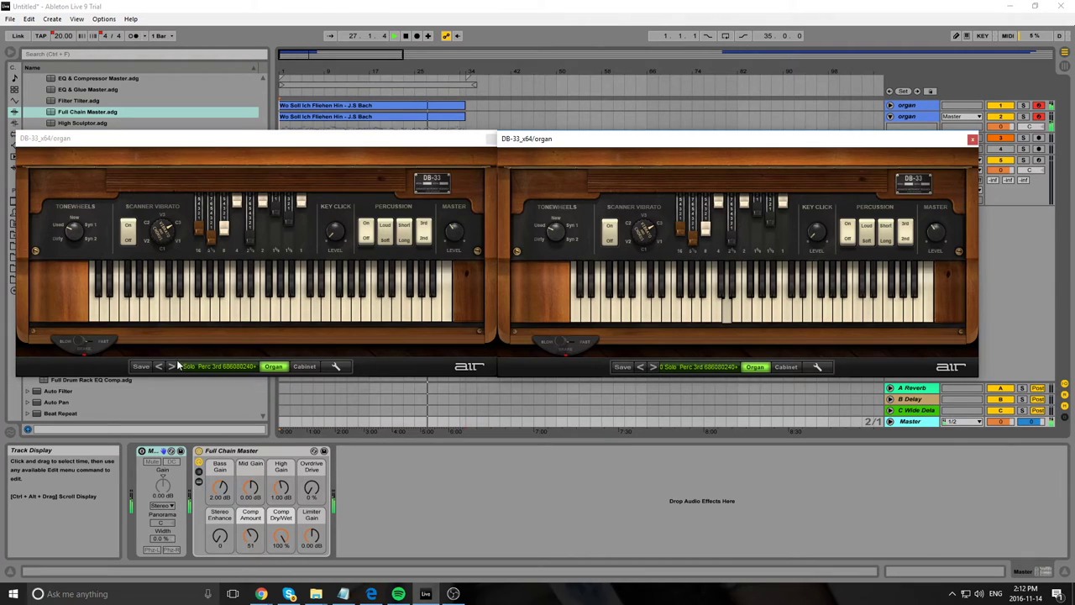
pyautogui.click(170, 366)
pyautogui.click(653, 367)
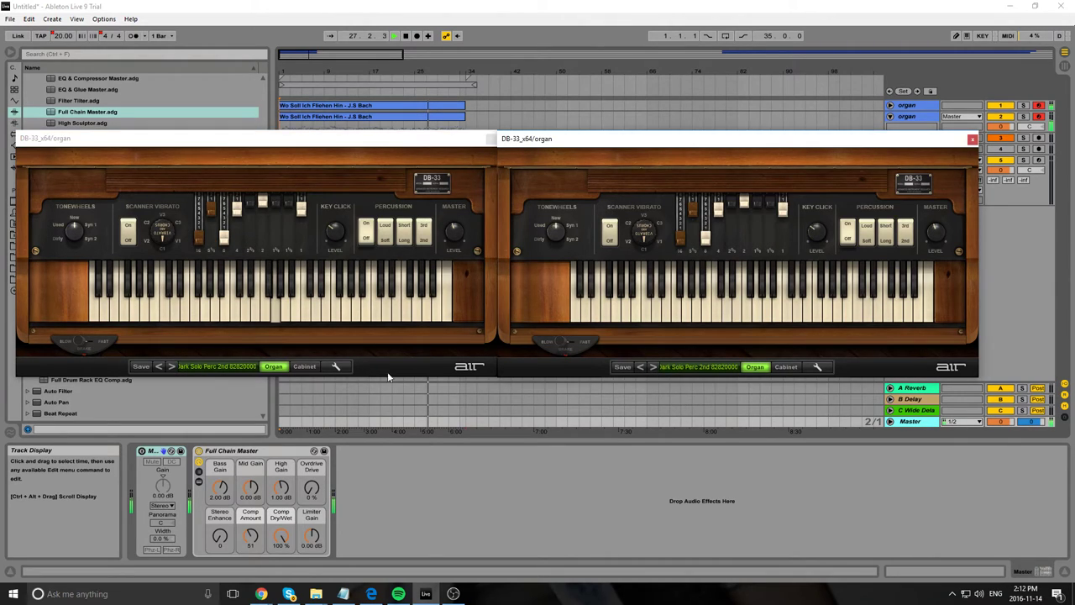
# Advance both DB-33 organs through 12 Extremist and Drive Perc 3rd to the Lord Perc 2nd preset.
pyautogui.click(172, 367)
pyautogui.click(654, 367)
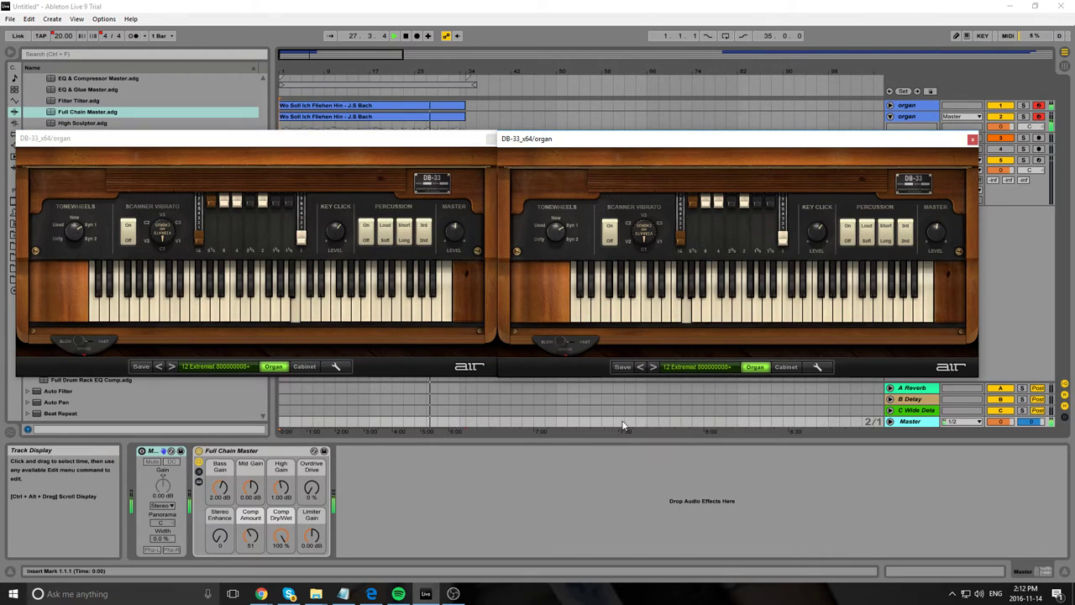
pyautogui.click(171, 367)
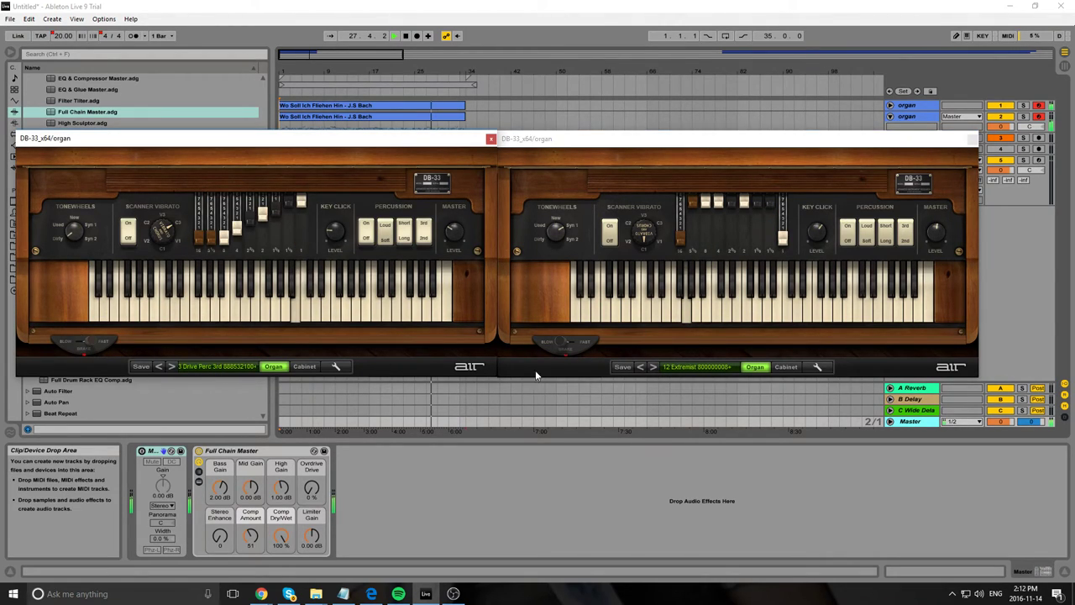
pyautogui.click(655, 367)
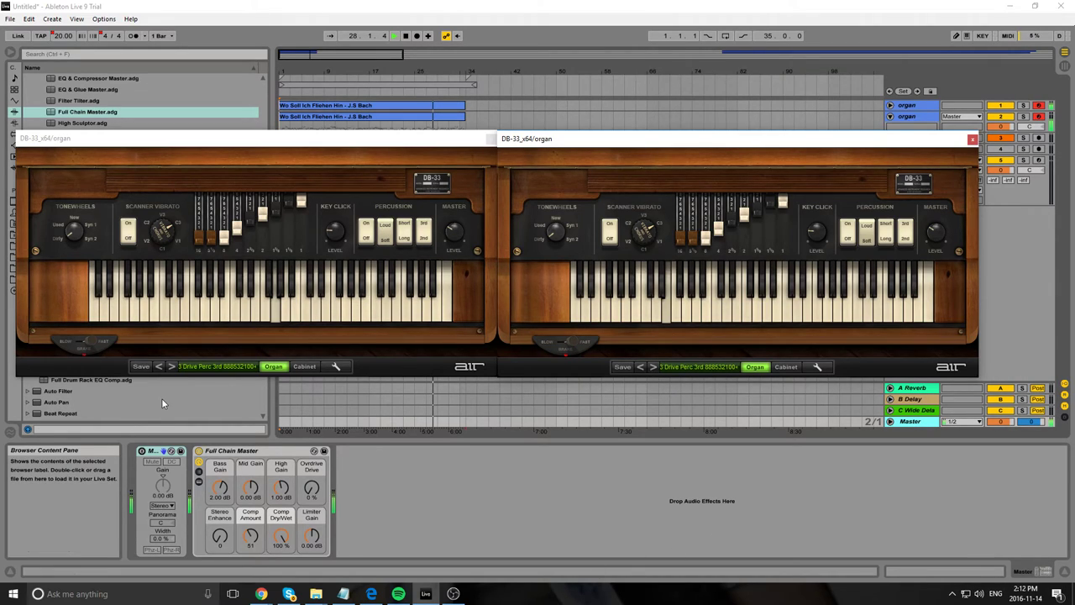
pyautogui.click(171, 367)
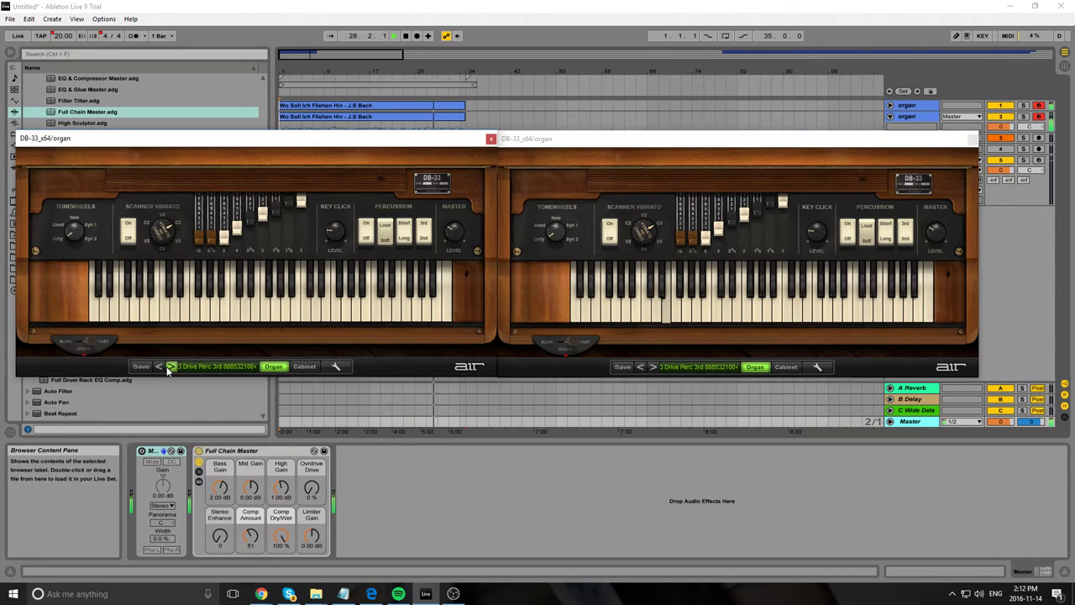
pyautogui.click(651, 366)
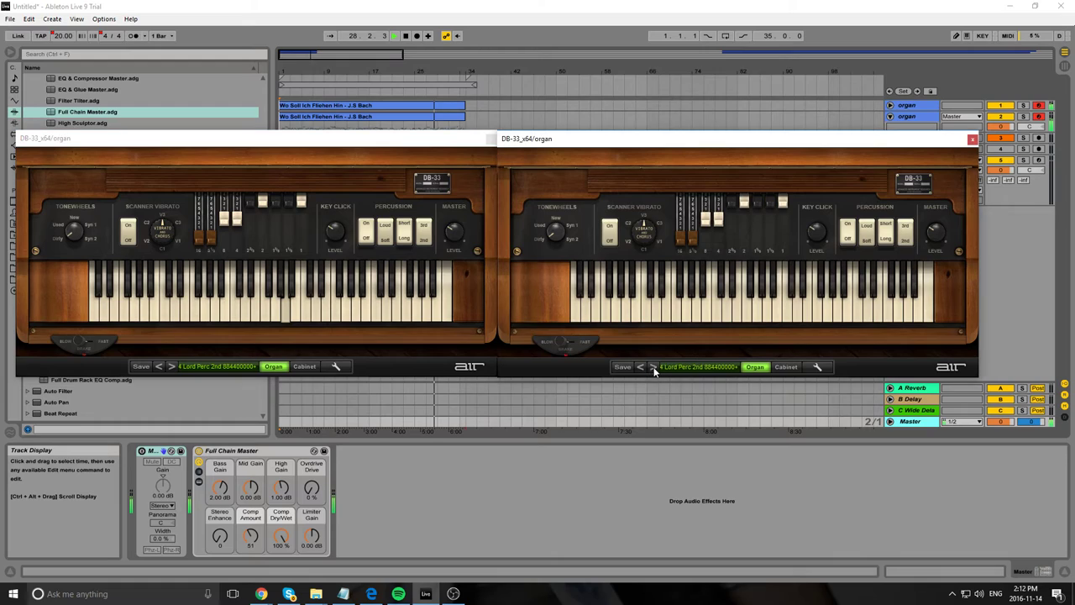
# Advance both DB-33 organs through 15 Fat and 16 Little into the Other presets, to 01 Full.
pyautogui.click(172, 367)
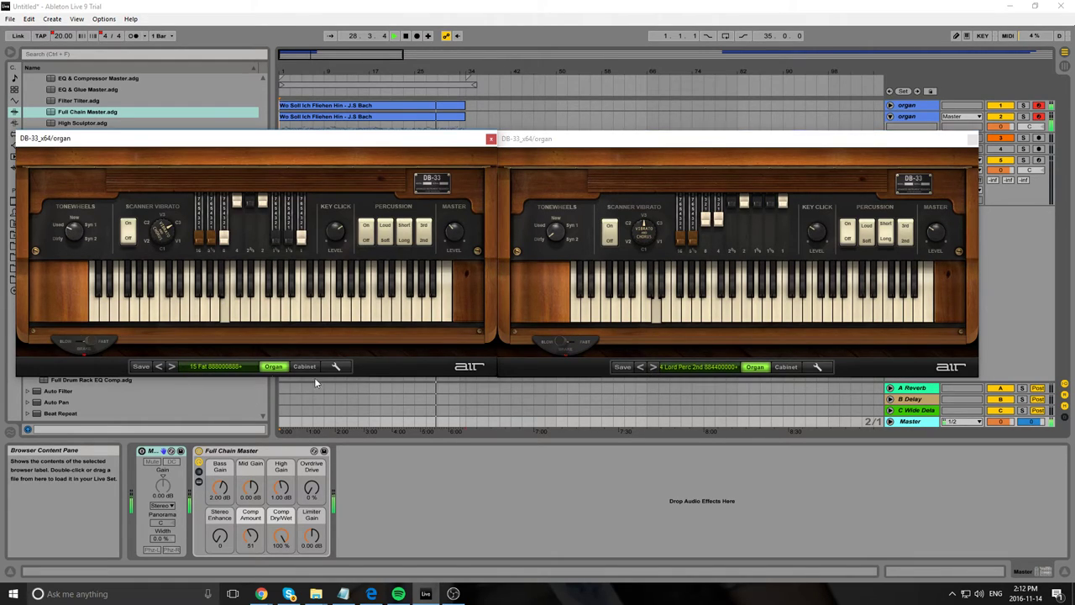
pyautogui.click(653, 366)
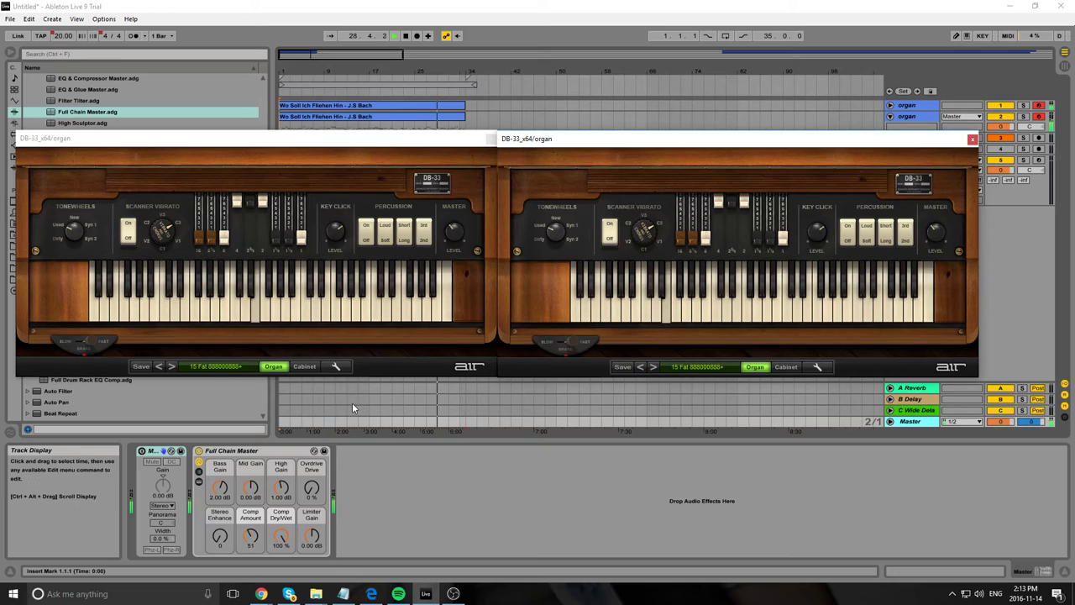
pyautogui.click(172, 366)
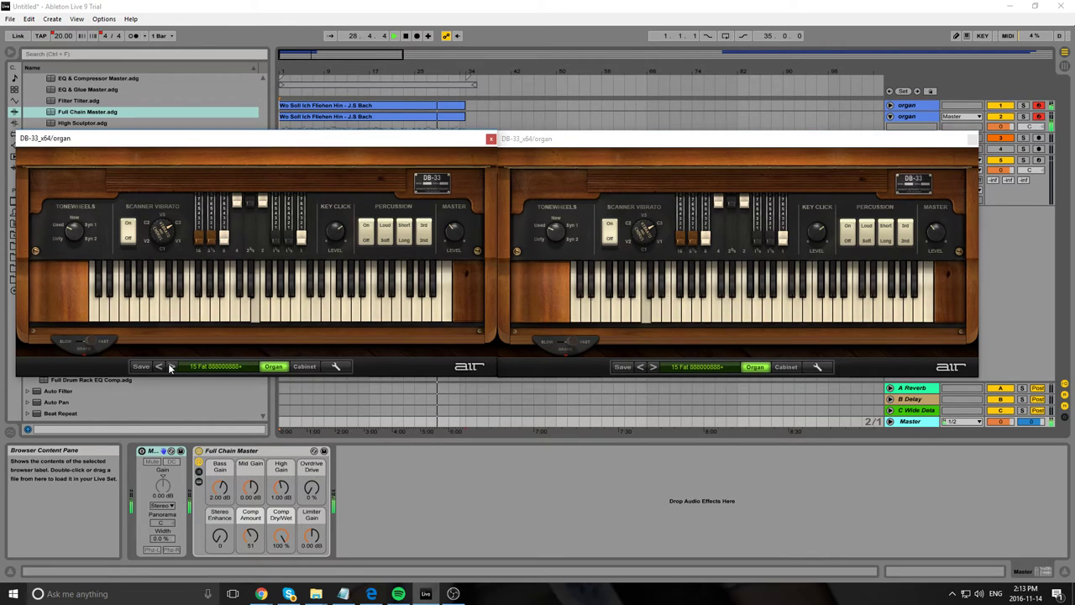
pyautogui.click(653, 366)
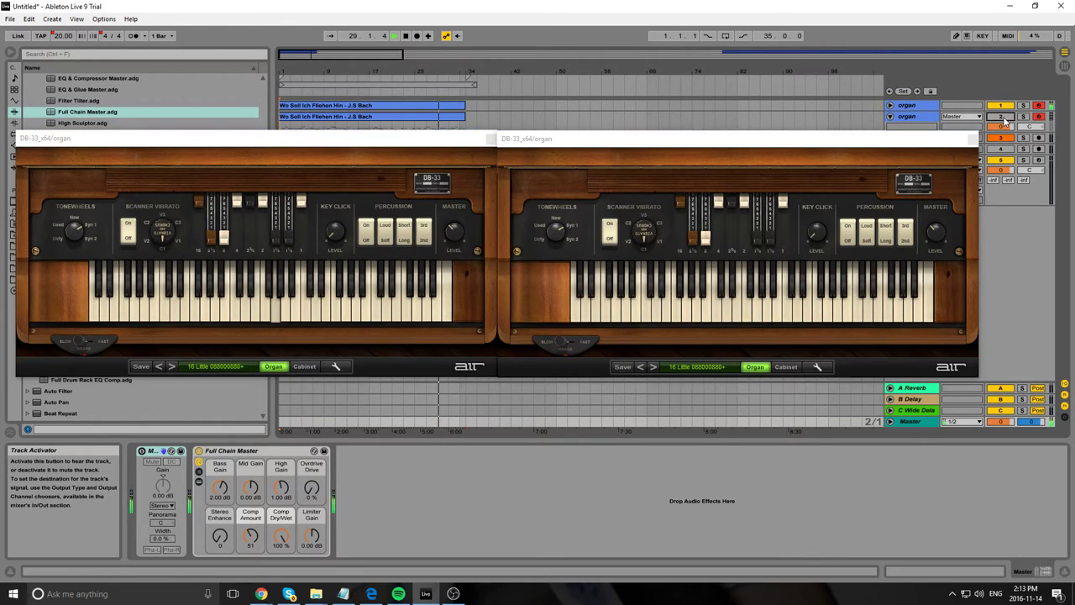
pyautogui.click(655, 367)
pyautogui.click(172, 367)
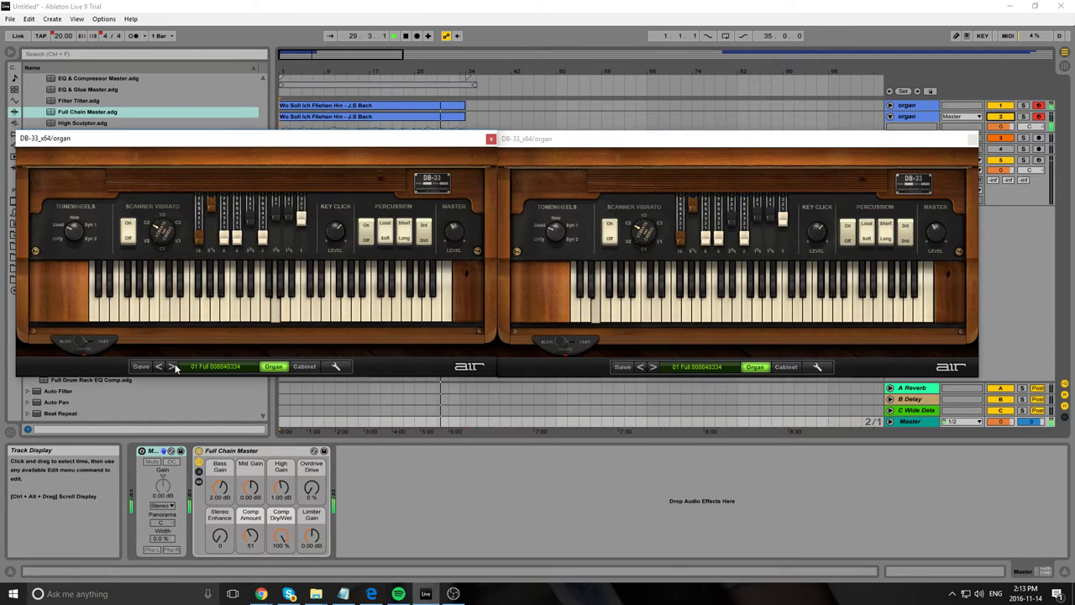
# Advance both DB-33 organs through 02 2nd Perc to the 03 Calm Drive preset.
pyautogui.click(172, 367)
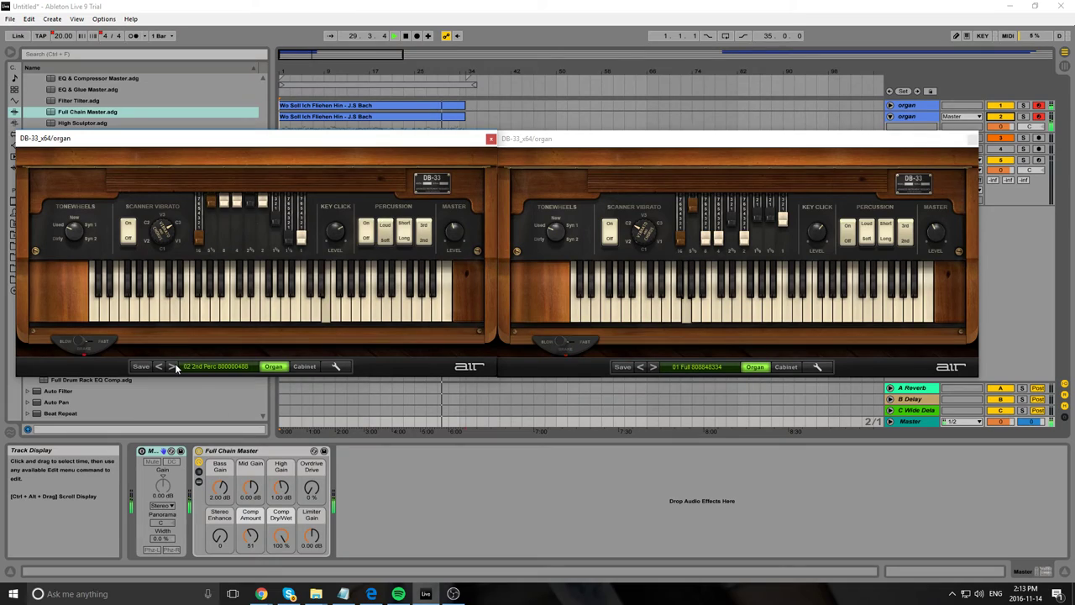
pyautogui.click(654, 367)
pyautogui.click(654, 367)
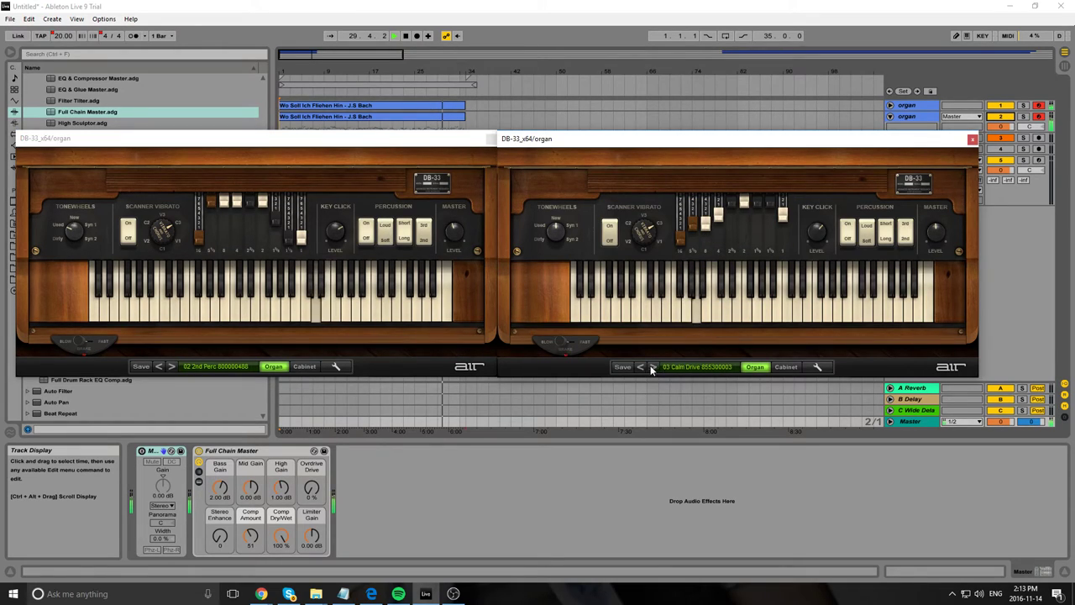
pyautogui.click(172, 367)
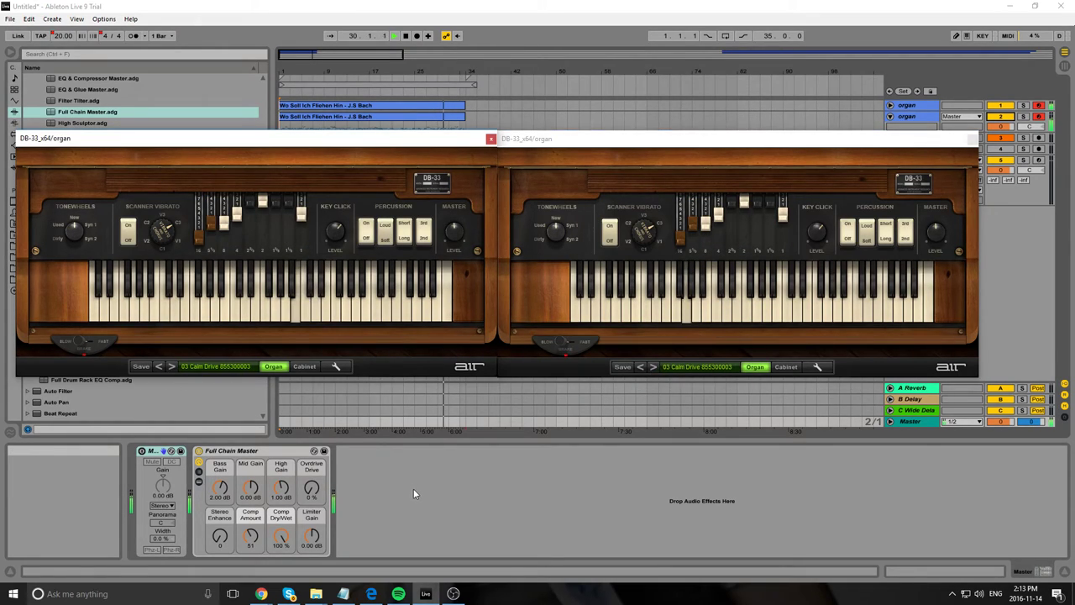
# Return both DB-33 organs to 02 2nd Perc, and advance both past 03 Calm Drive to 04 Fast.
pyautogui.click(640, 367)
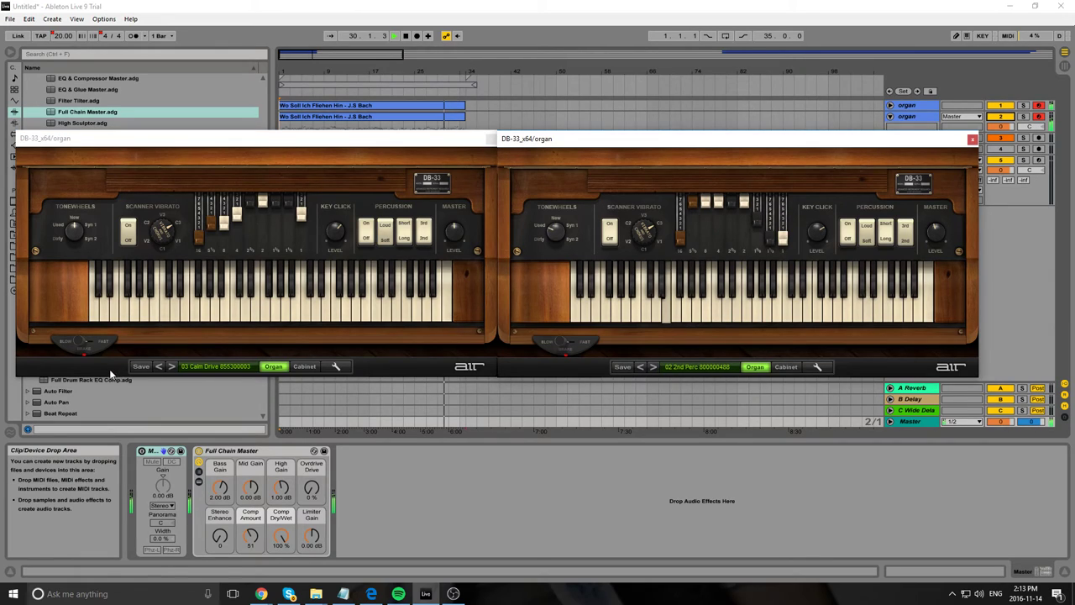
pyautogui.click(159, 367)
pyautogui.click(172, 368)
pyautogui.click(172, 367)
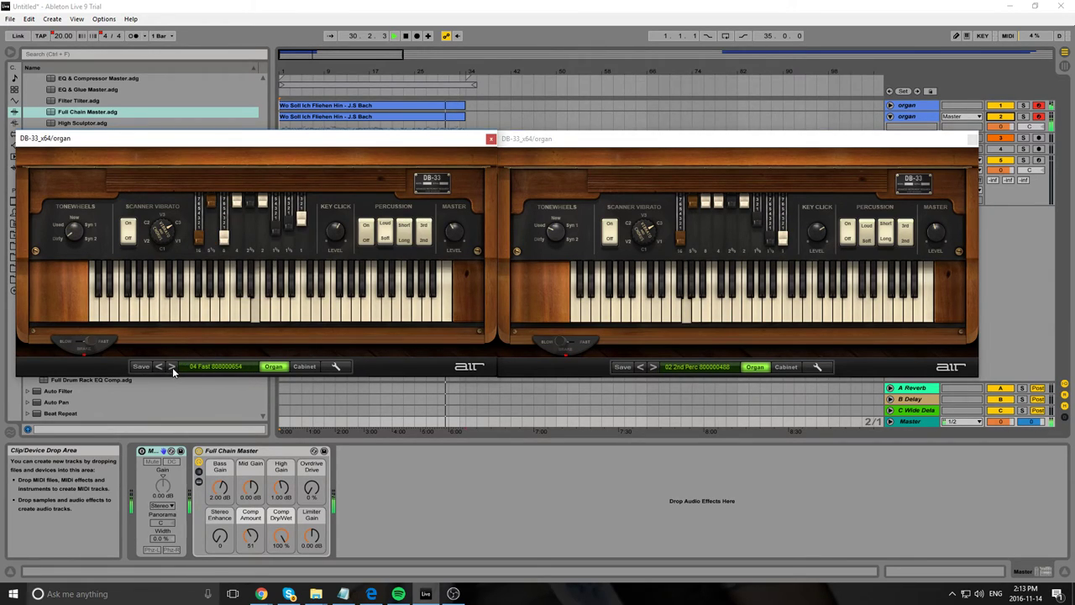
pyautogui.click(655, 370)
pyautogui.click(654, 367)
pyautogui.click(653, 367)
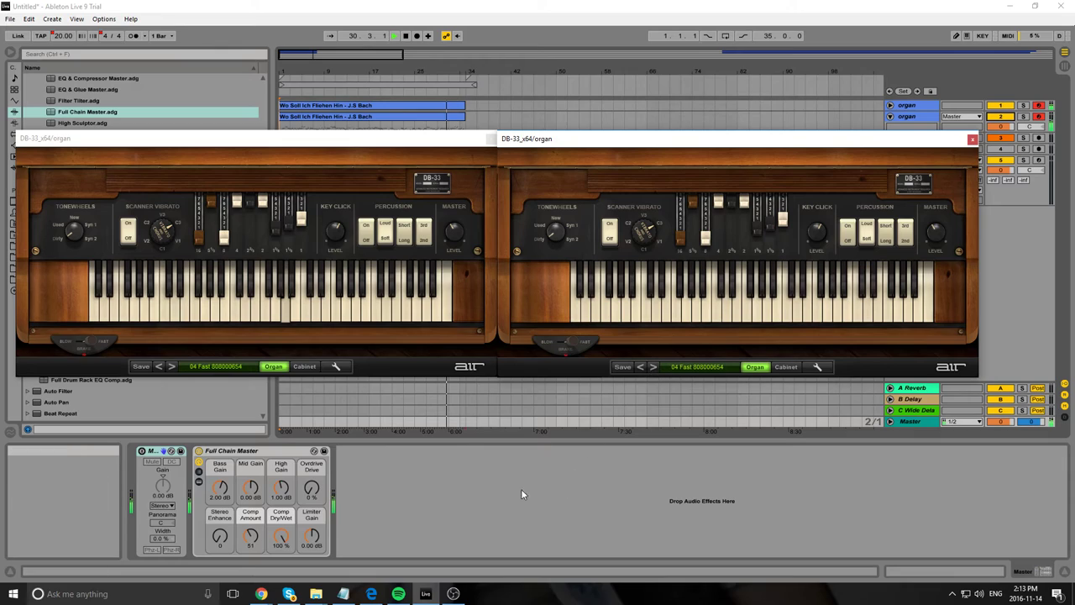
# Advance both DB-33 organs through 05 Surfing to 06 Odd Harm, briefly viewing the second organ's cabinet controls in between.
pyautogui.click(173, 366)
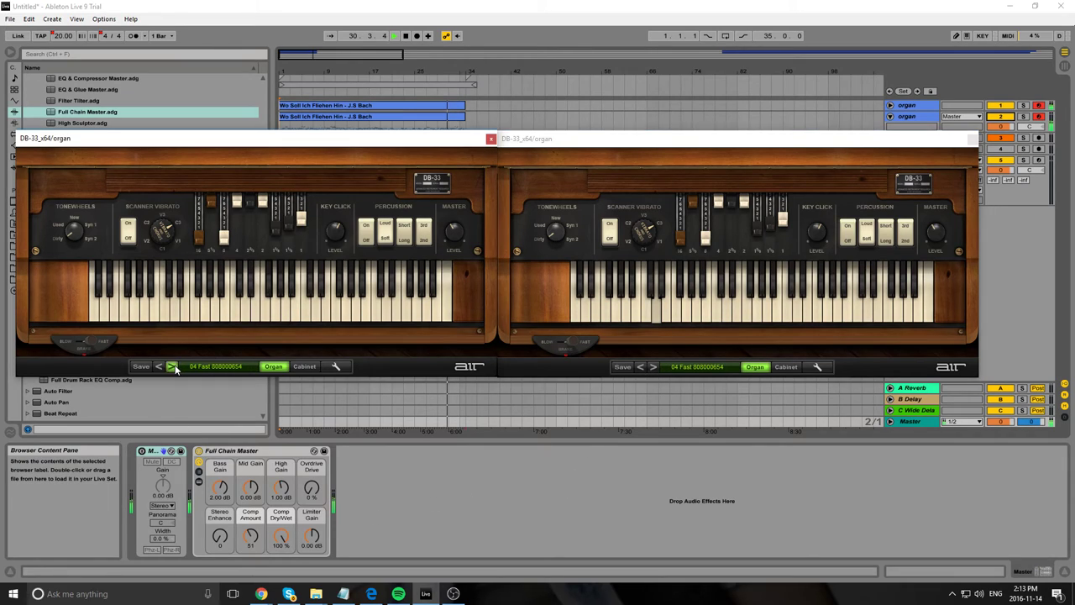
pyautogui.click(656, 368)
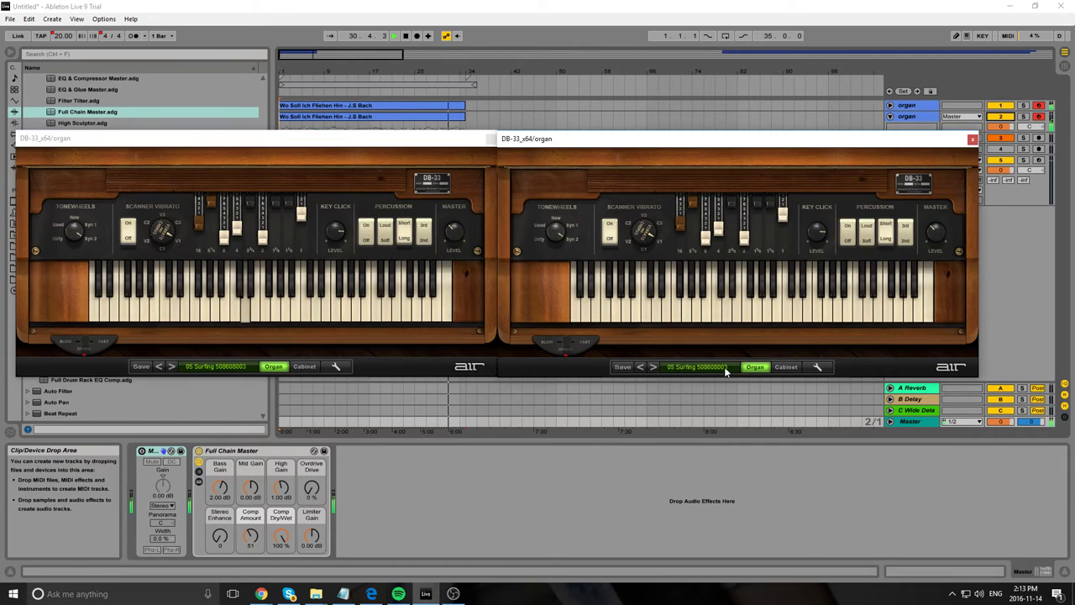
pyautogui.click(780, 369)
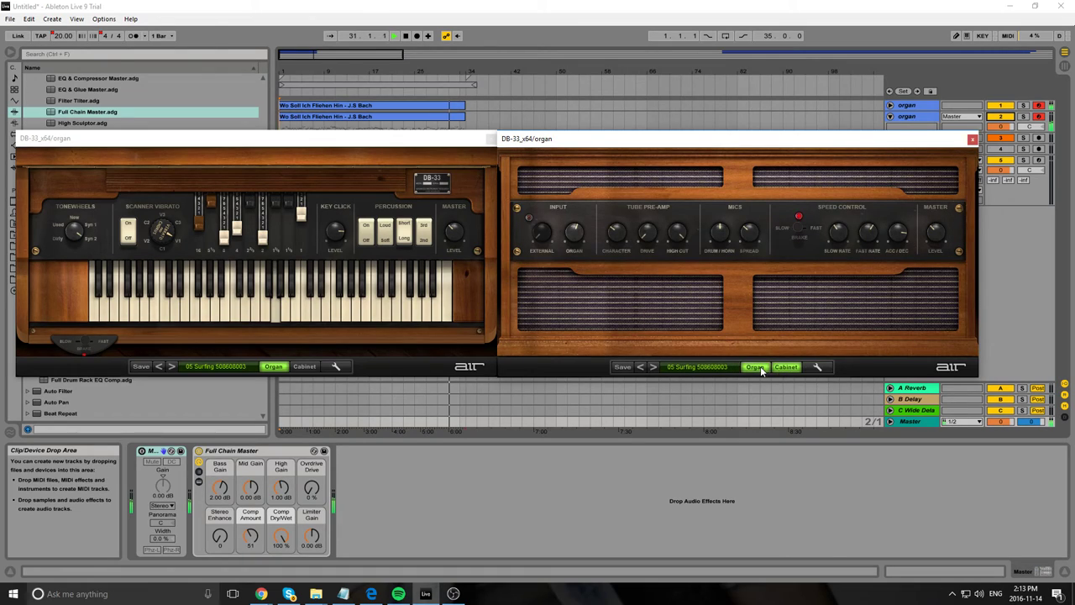
pyautogui.click(754, 369)
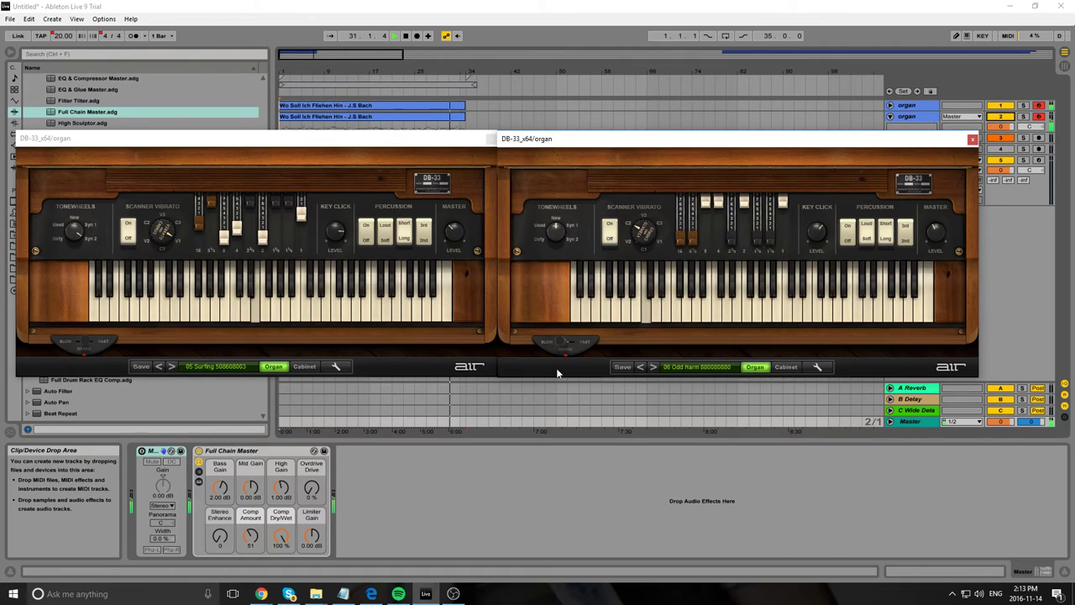
pyautogui.click(173, 367)
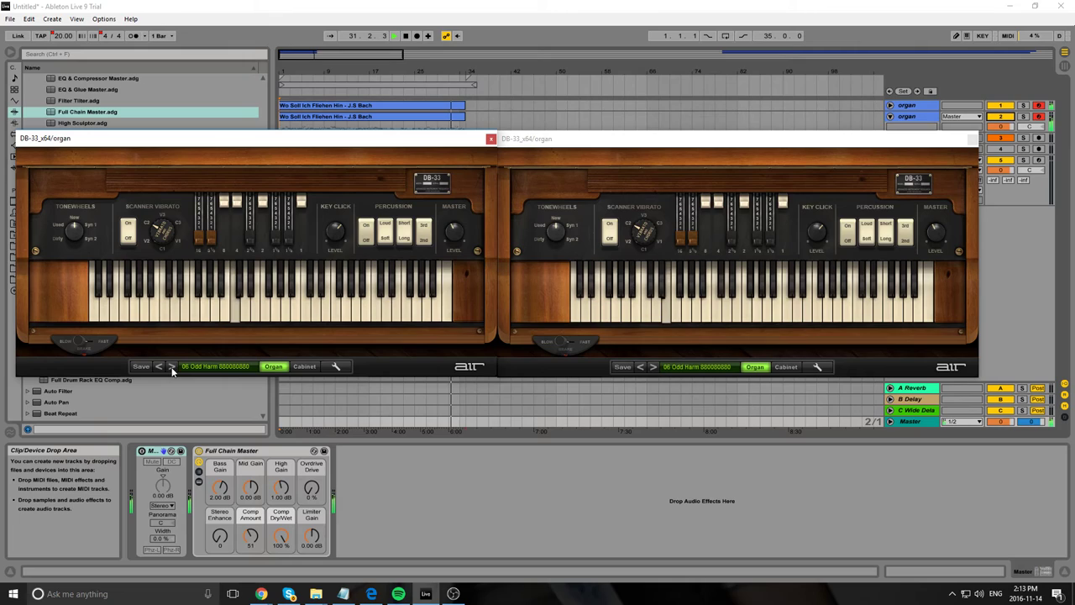
# Load the 07 Cheap preset on both DB-33 organs.
pyautogui.click(172, 367)
pyautogui.click(661, 368)
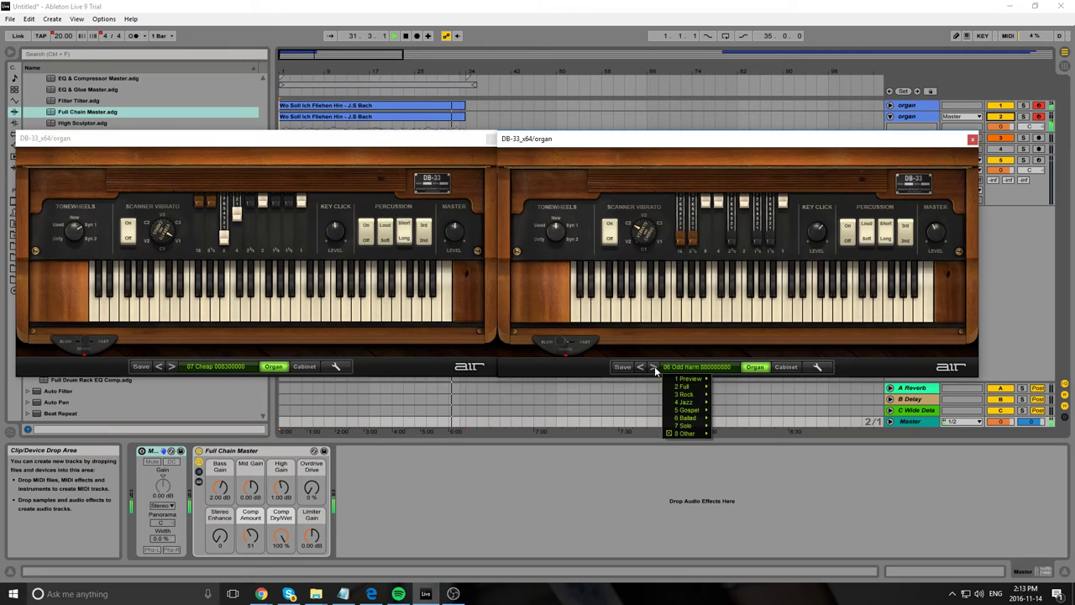
pyautogui.click(654, 367)
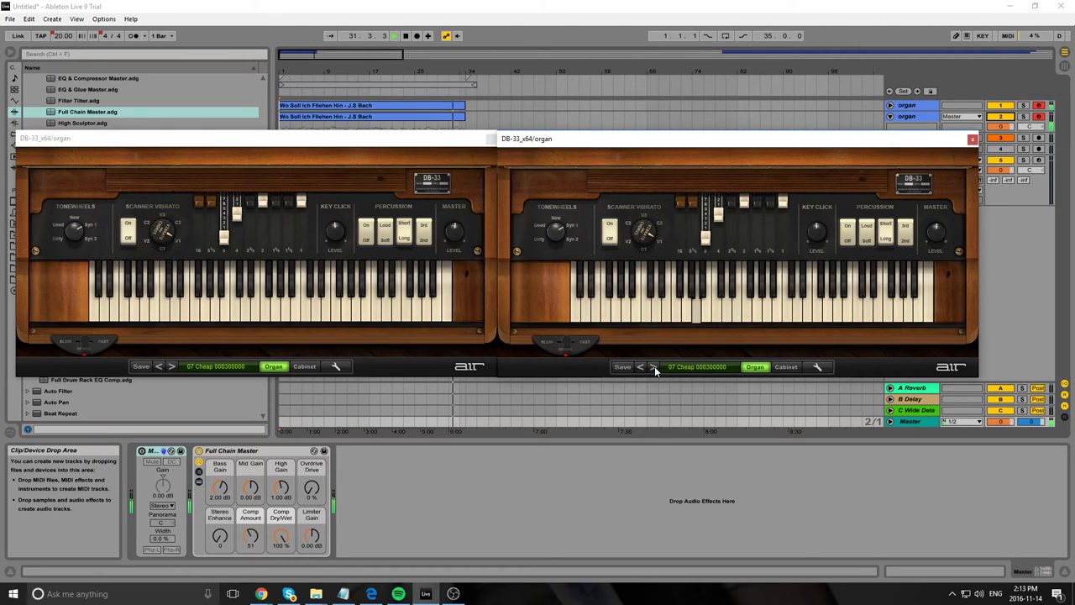
# Show the cabinet controls of the second DB-33 organ and load its 08 Fast Hollow preset.
pyautogui.click(794, 368)
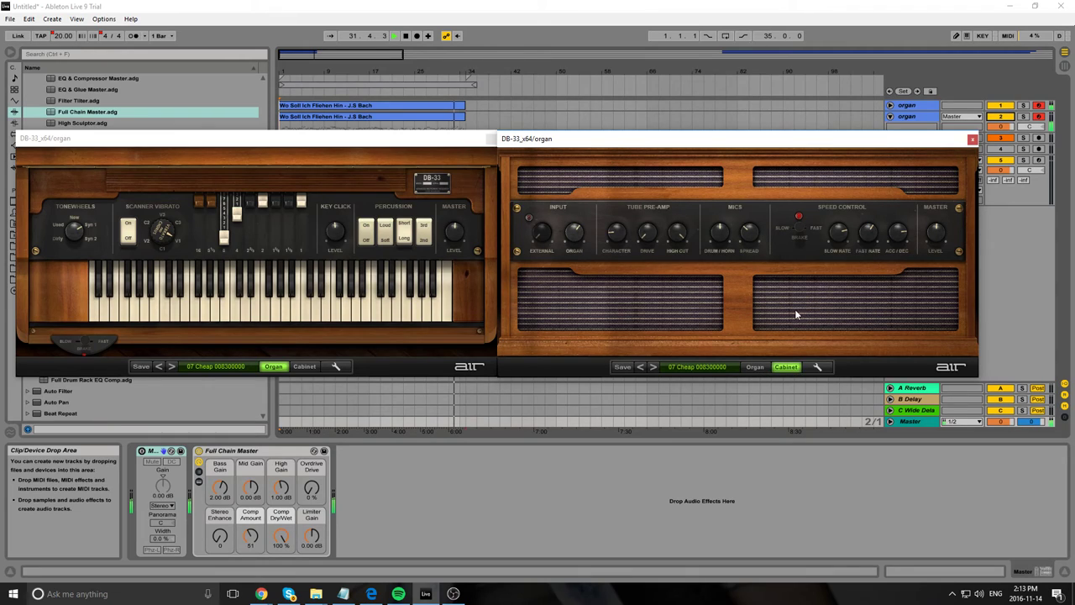
pyautogui.click(699, 367)
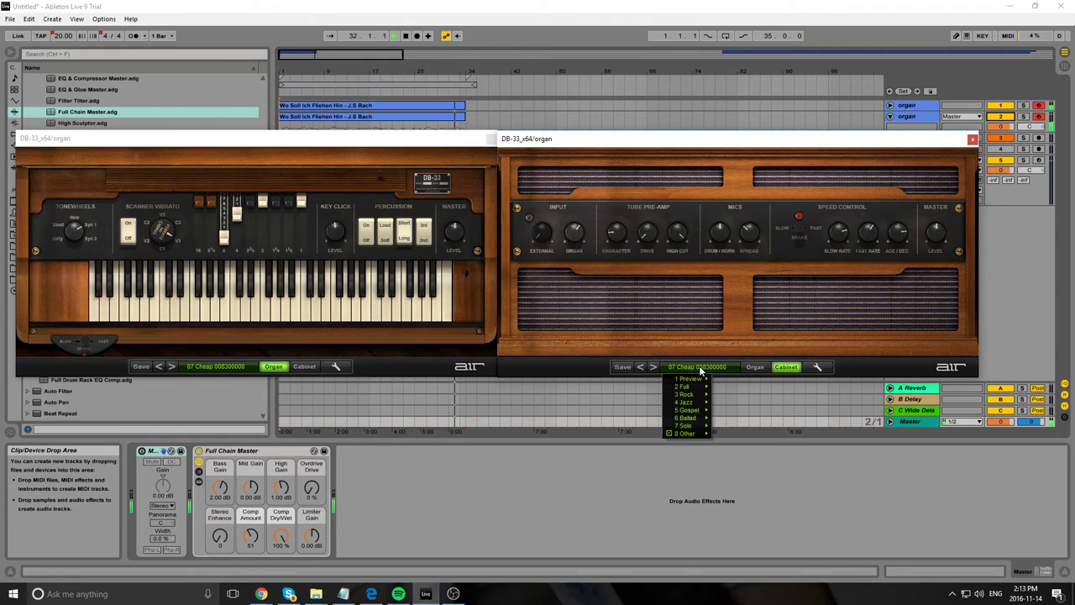
pyautogui.click(653, 367)
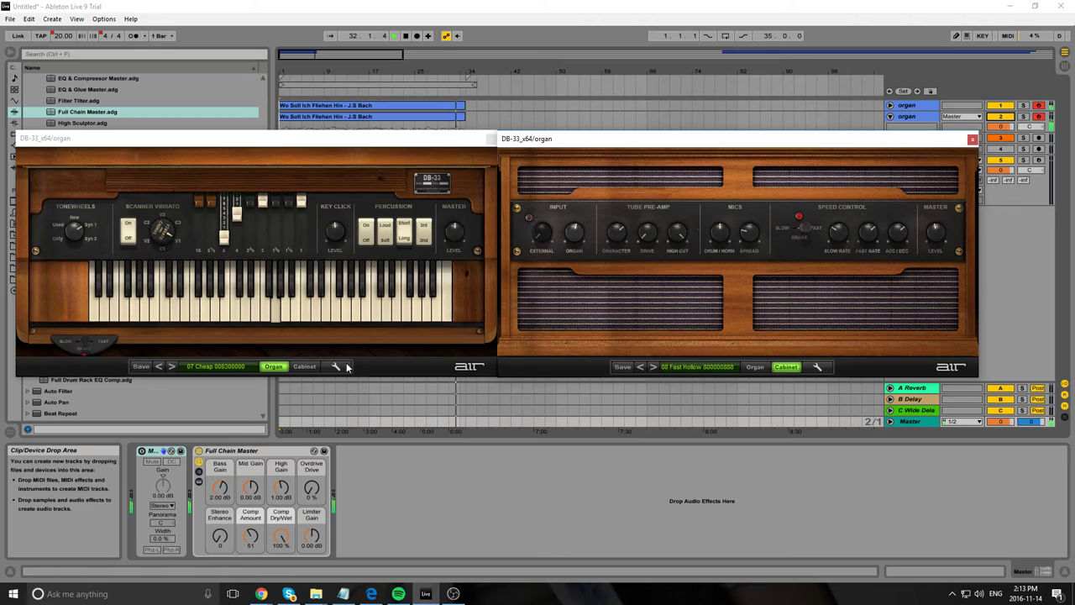
# Load 08 Fast Hollow on the first DB-33 organ, and check its cabinet controls before returning both plug-ins to the organ view.
pyautogui.click(173, 367)
pyautogui.click(755, 367)
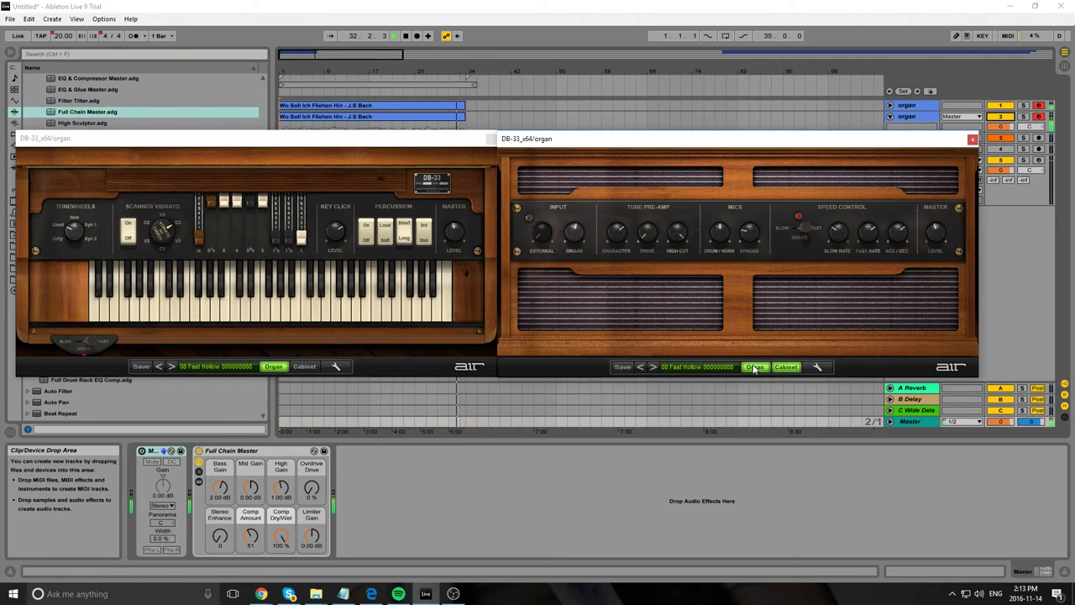
pyautogui.click(298, 367)
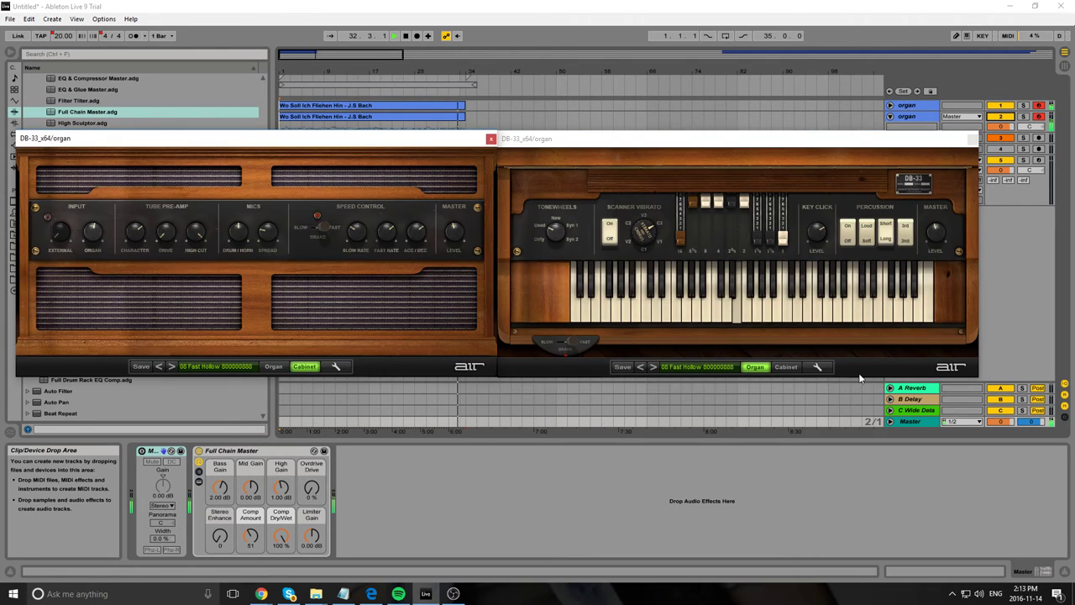
pyautogui.click(786, 367)
pyautogui.click(753, 370)
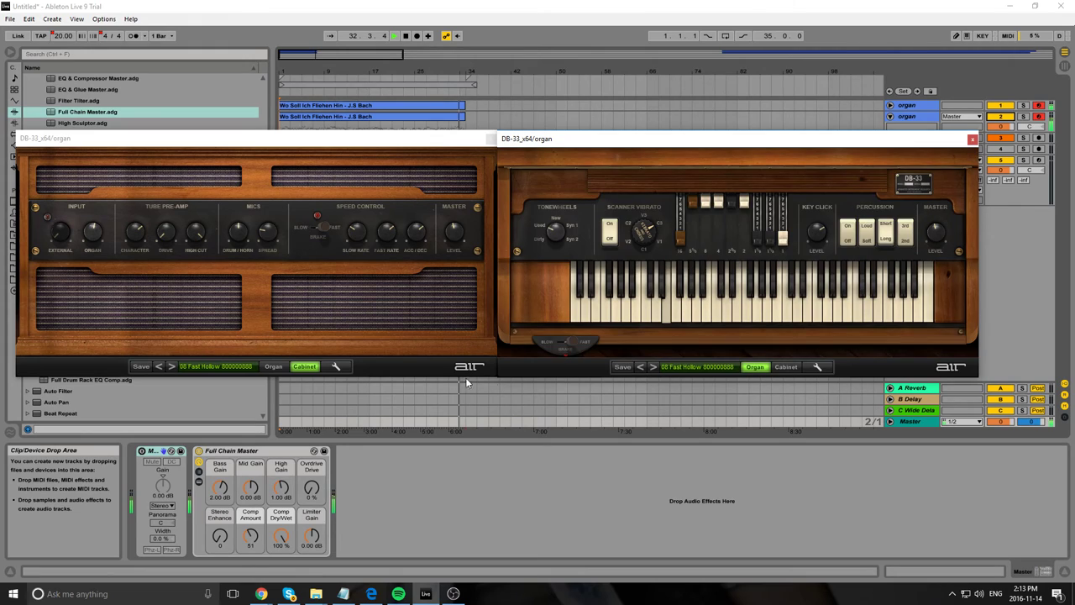
pyautogui.click(277, 367)
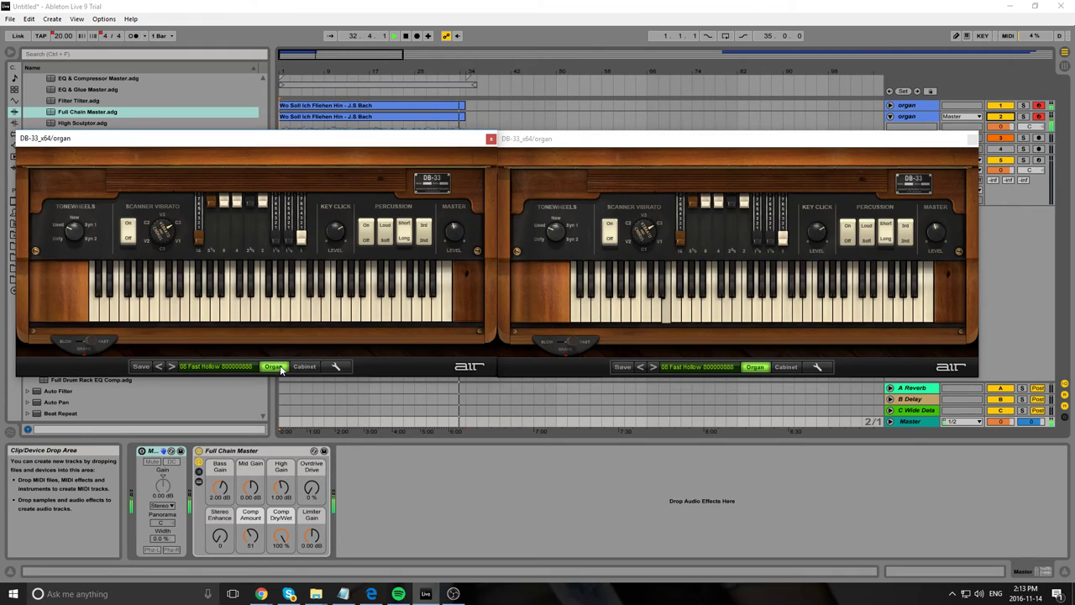
# Advance both DB-33 organs through 09 Funky to the 10 Latin Set1 Perc 2nd preset.
pyautogui.click(172, 368)
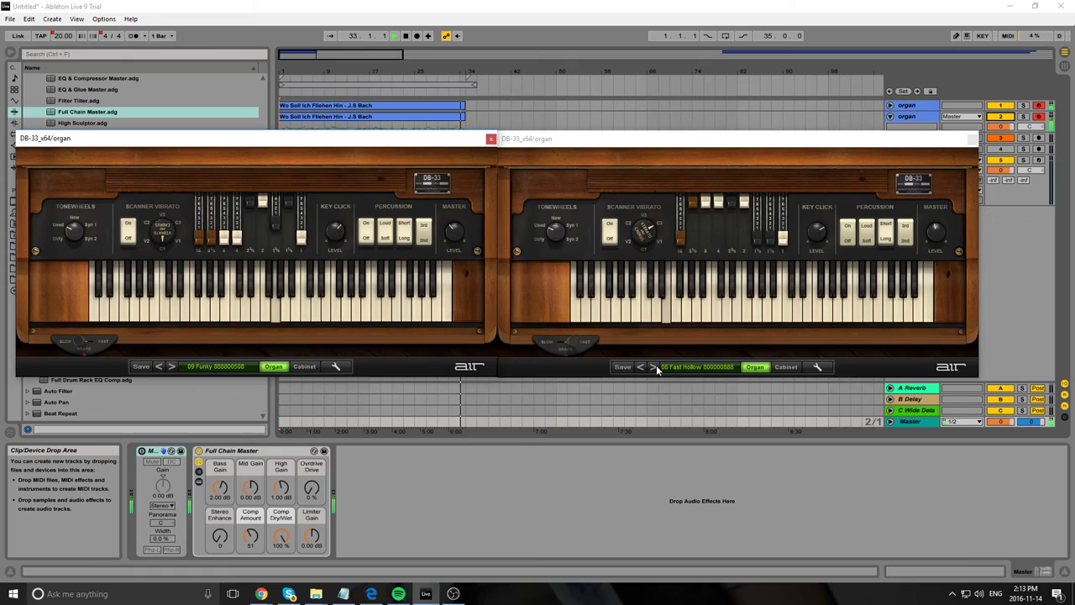
pyautogui.click(655, 367)
pyautogui.click(172, 366)
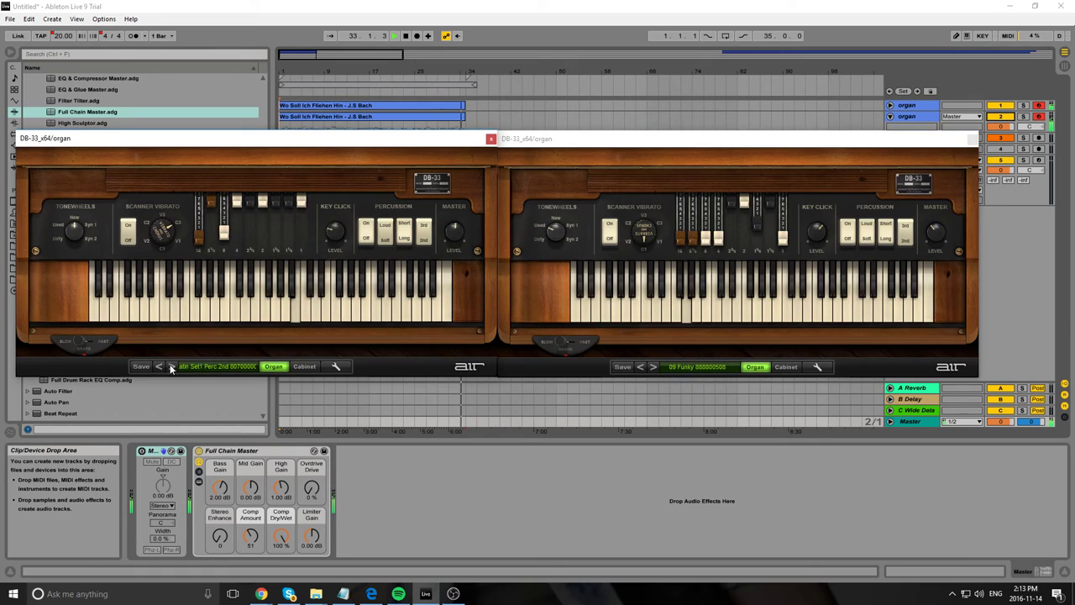
pyautogui.click(654, 368)
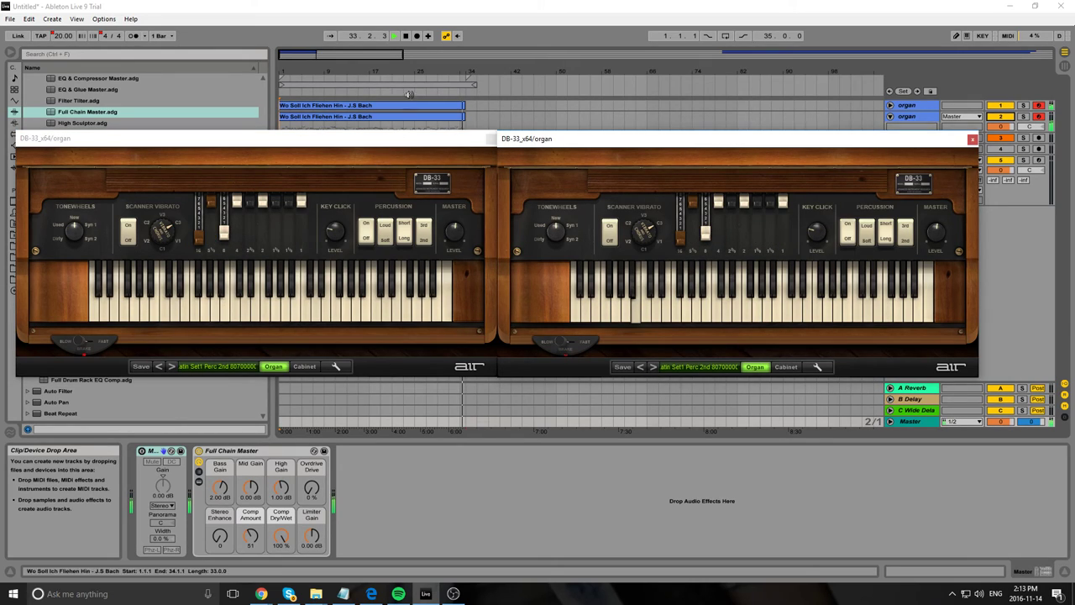
# Restart playback of the Bach piece from the beginning, and advance both organs through 11 Cheesy1 to 12 Brooklyn1 Perc 2nd.
pyautogui.click(394, 36)
pyautogui.click(394, 36)
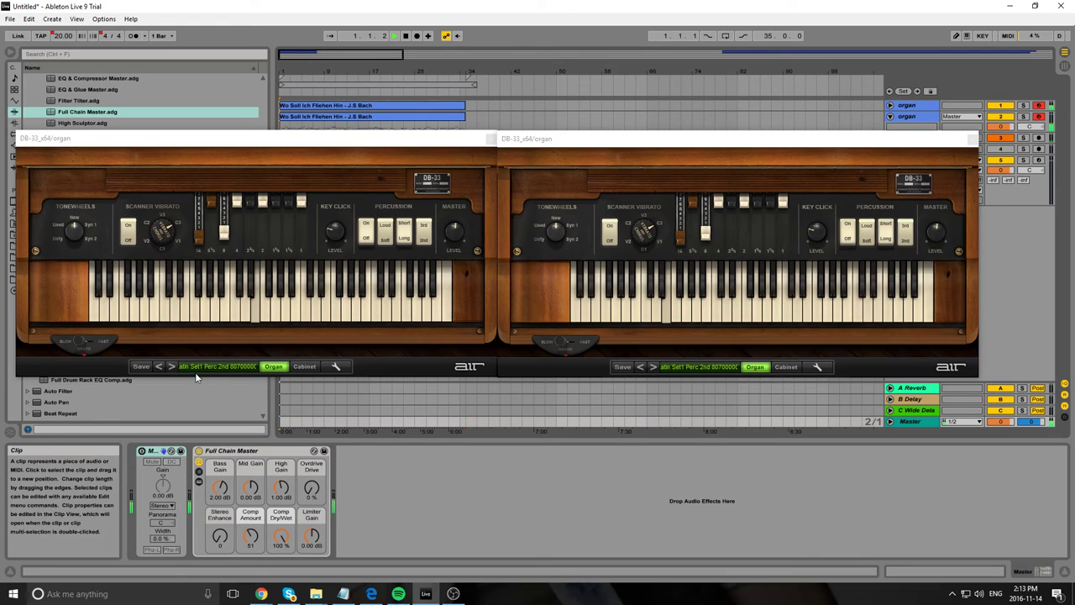
pyautogui.click(171, 366)
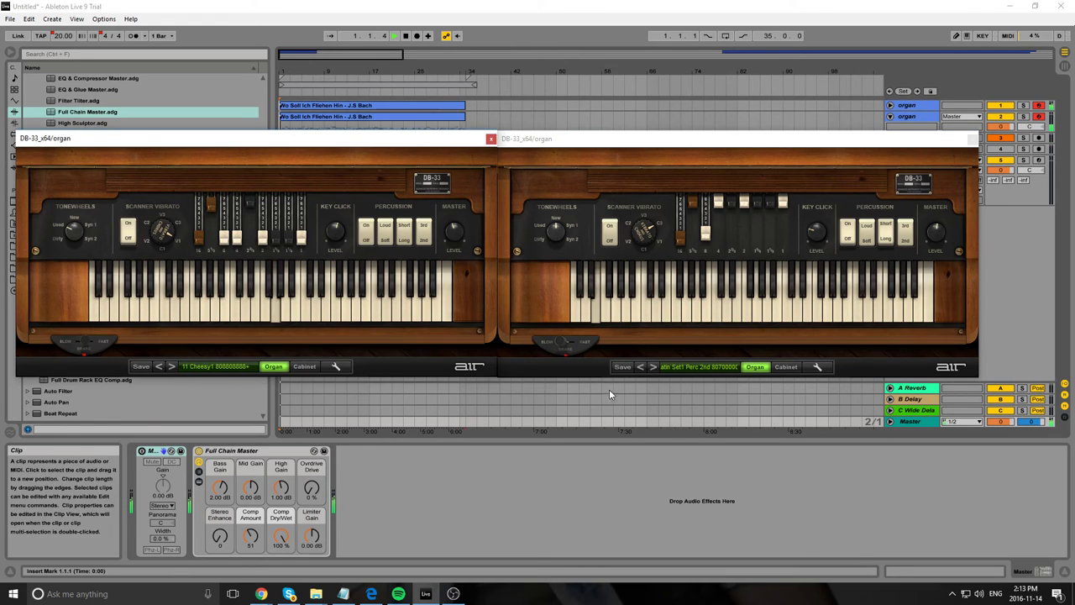
pyautogui.click(653, 366)
pyautogui.click(653, 366)
pyautogui.click(172, 366)
pyautogui.click(172, 367)
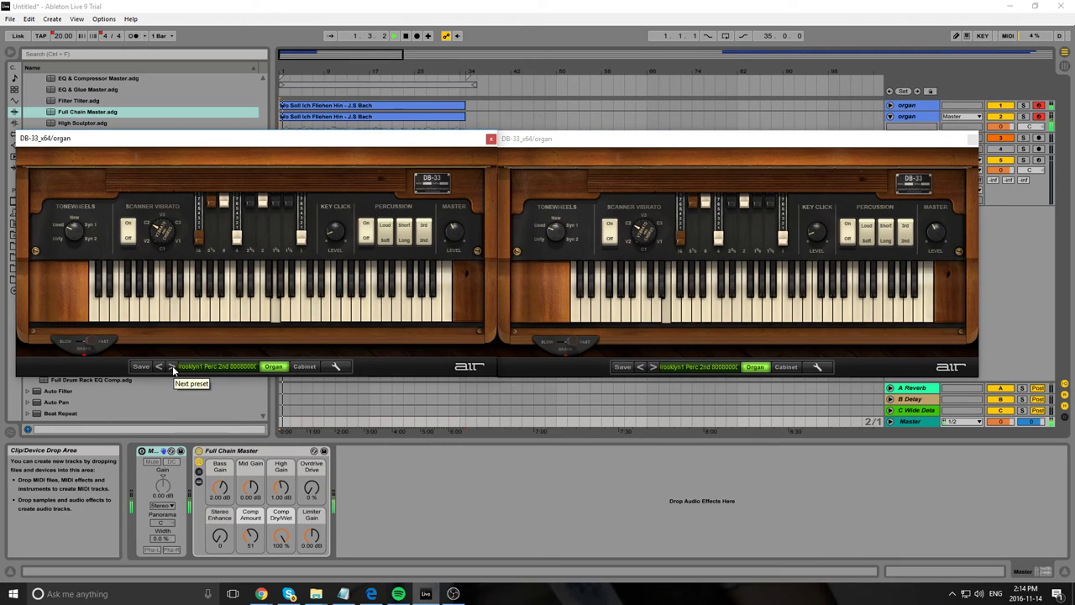
# Load the 13 Jamaican Groove preset from the Other category on both DB-33 organs.
pyautogui.click(187, 367)
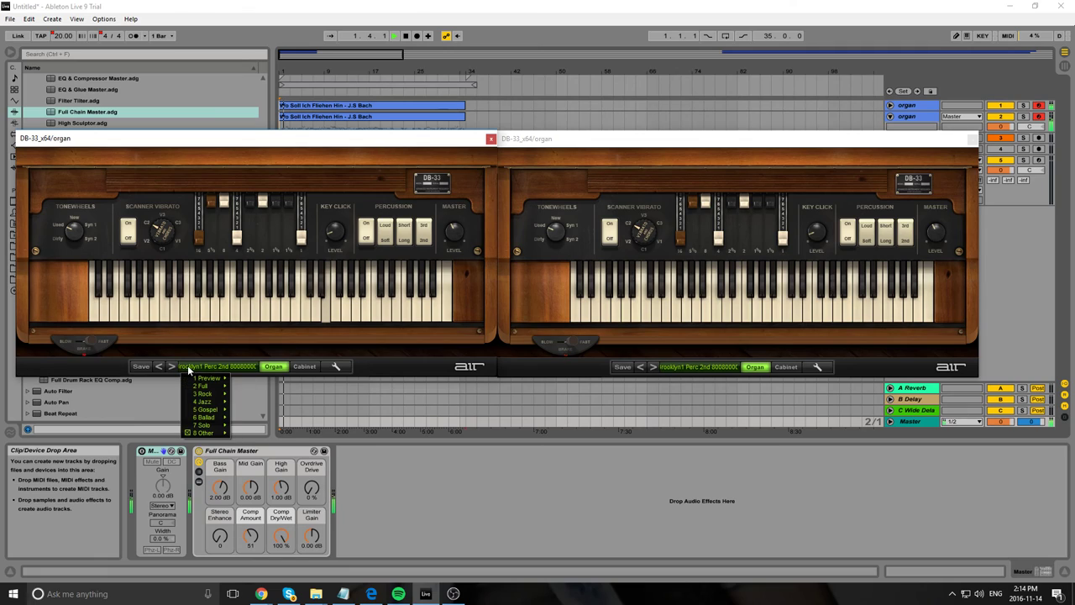
pyautogui.moveTo(205, 417)
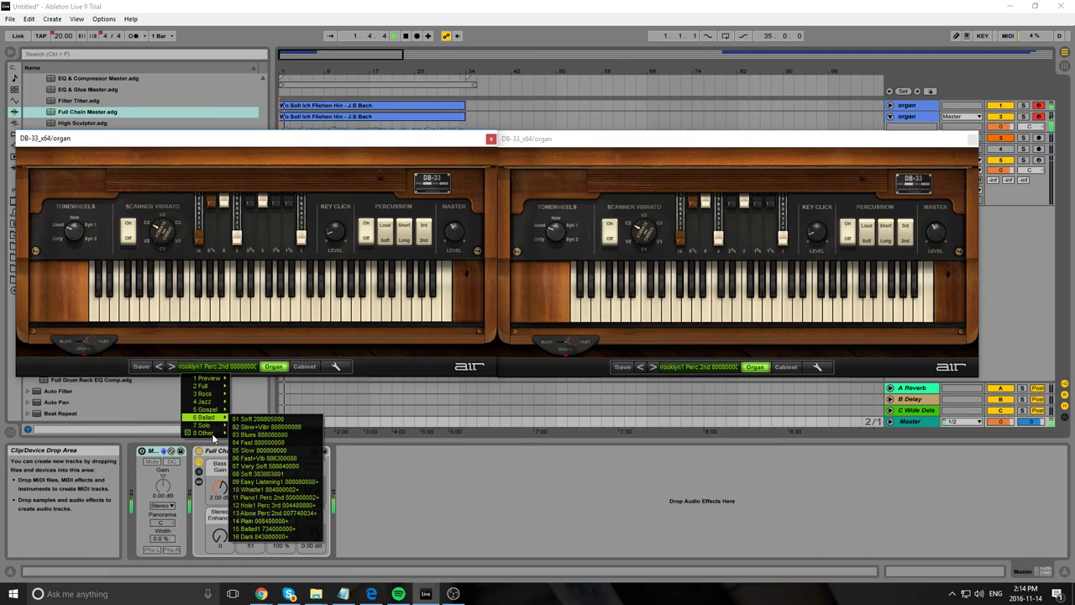
pyautogui.moveTo(224, 433)
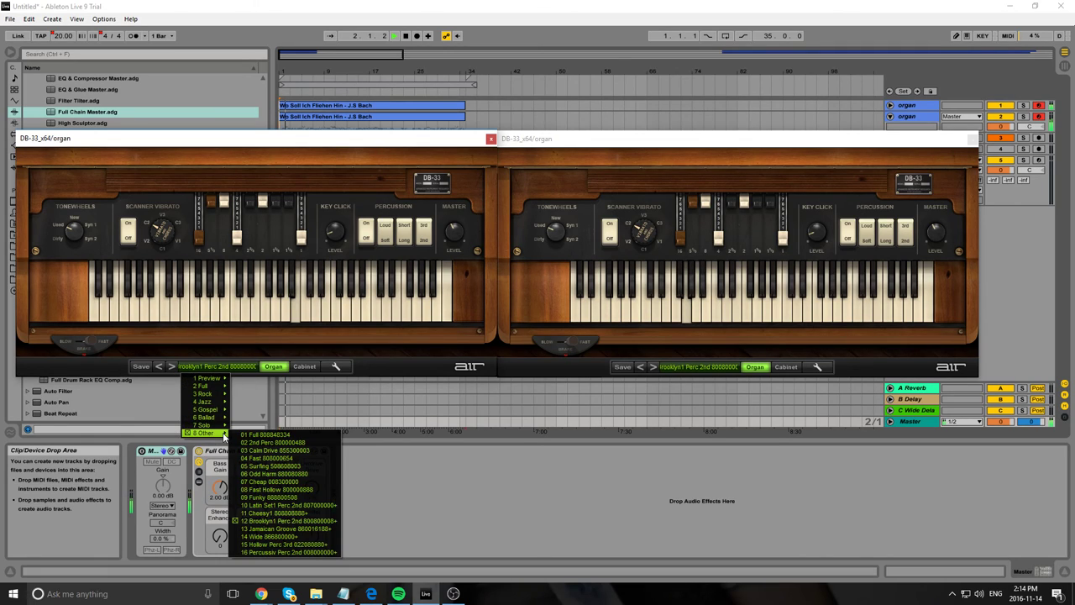
pyautogui.click(282, 529)
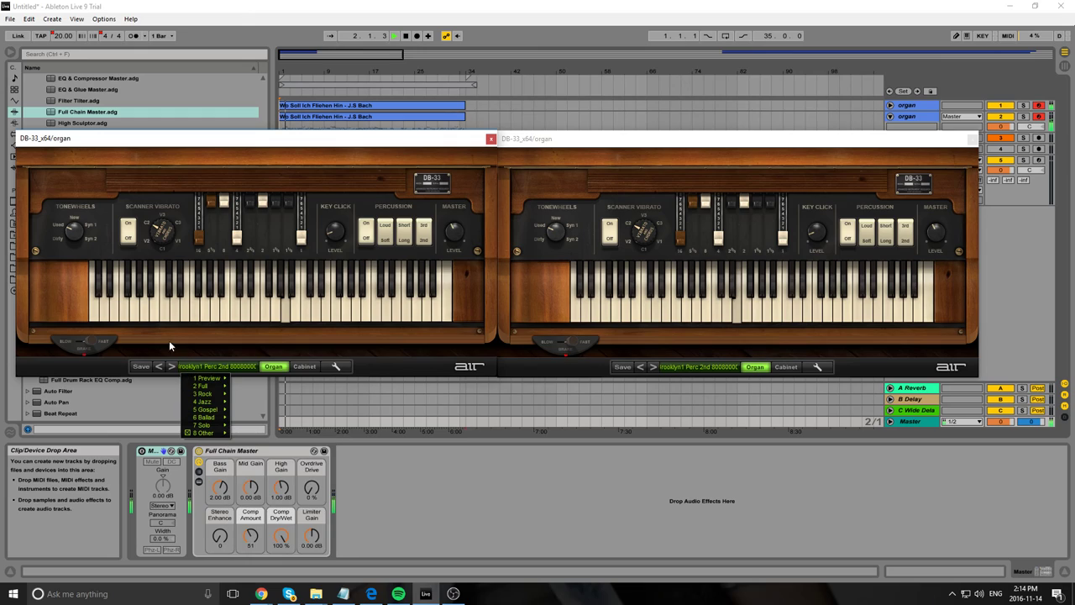
pyautogui.click(653, 367)
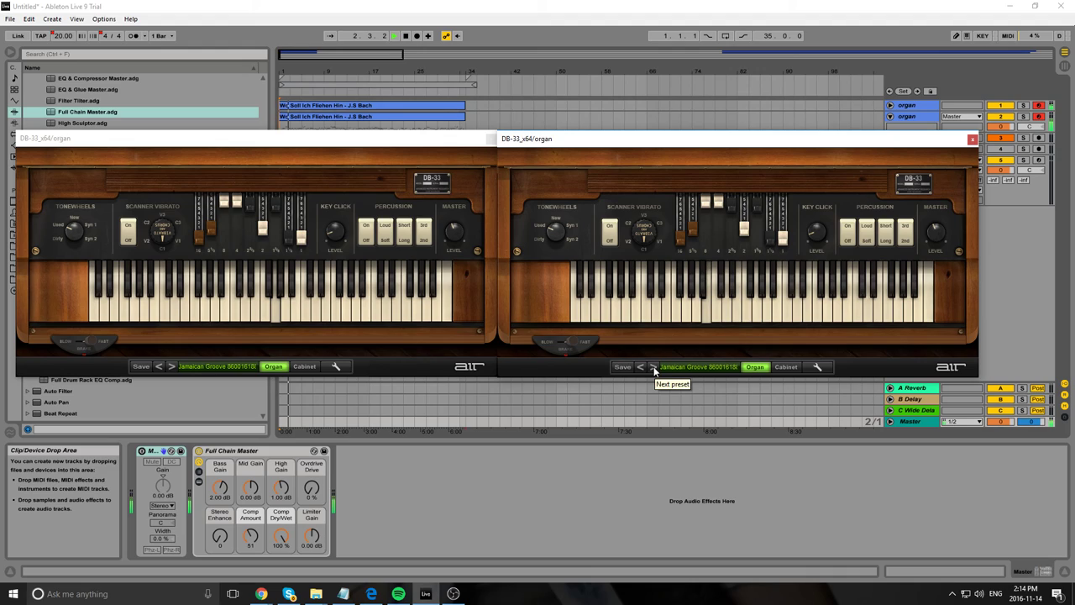
# Advance both DB-33 organs past 14 Wide to the 15 Hollow Perc 3rd preset.
pyautogui.click(655, 367)
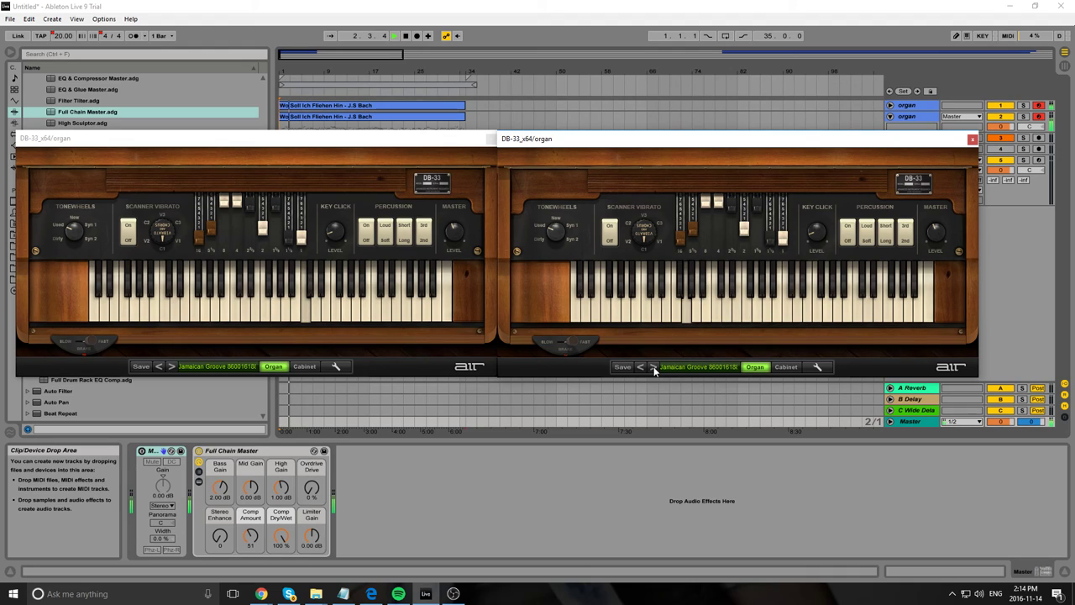
pyautogui.click(172, 366)
pyautogui.click(172, 366)
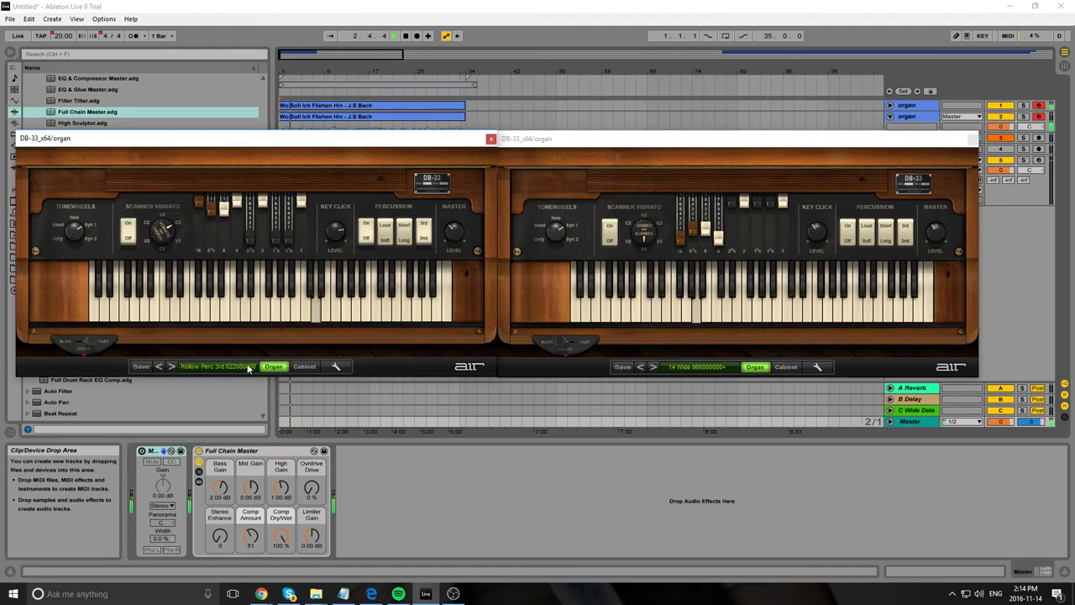
pyautogui.click(654, 367)
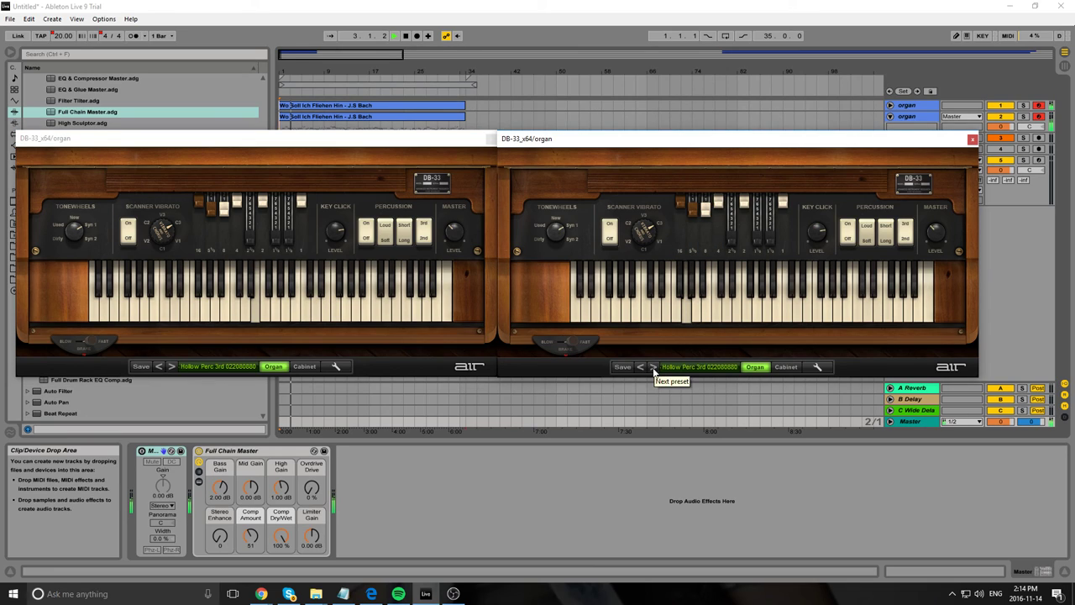
# Advance both DB-33 organs through 16 Percussiv Perc 2nd and on to the 01 Solid Rock preset.
pyautogui.click(654, 367)
pyautogui.click(172, 366)
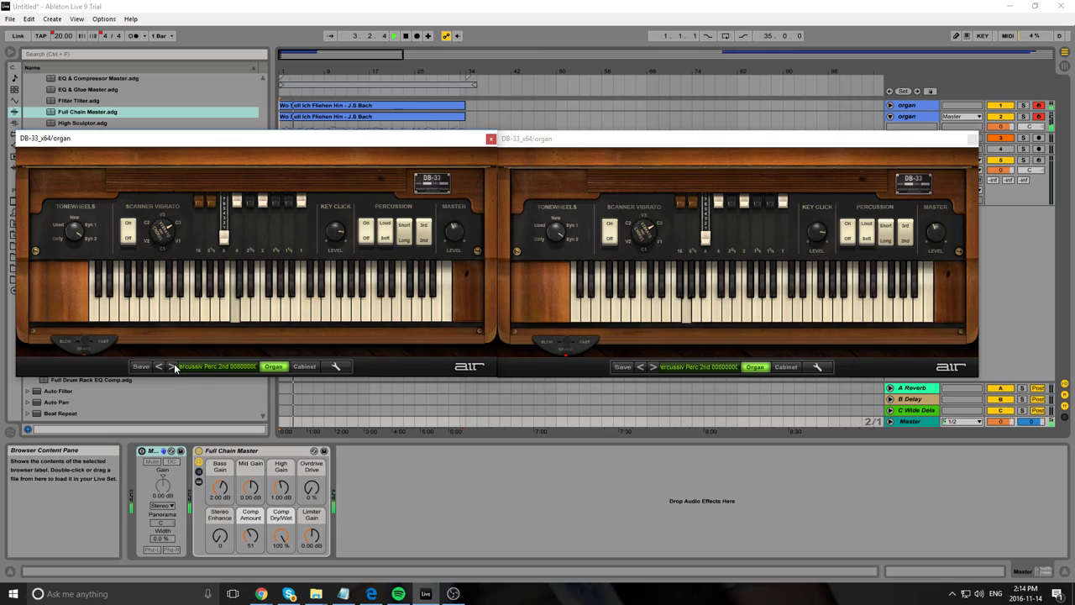
pyautogui.click(173, 367)
pyautogui.click(651, 367)
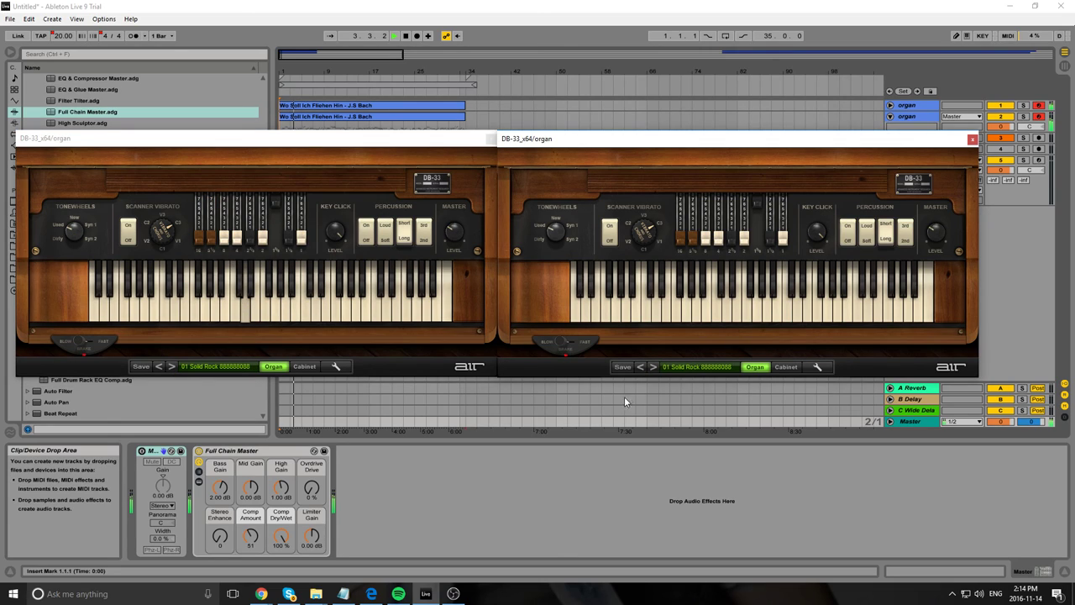